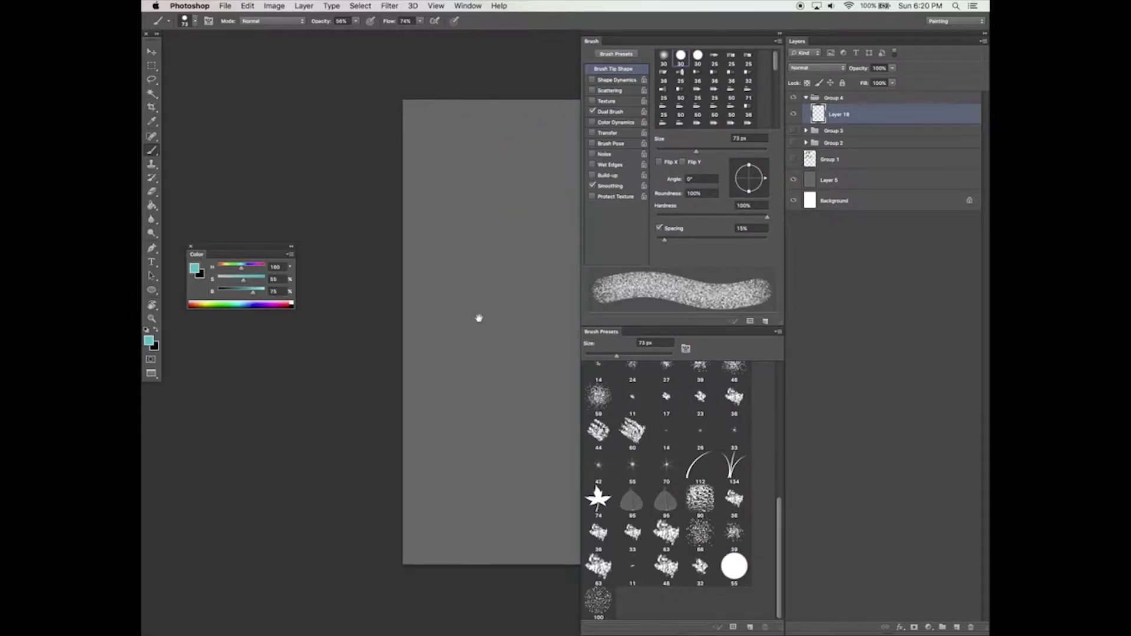
- Hide the panels and paint the first teal strokes with branching arms
key(Tab)
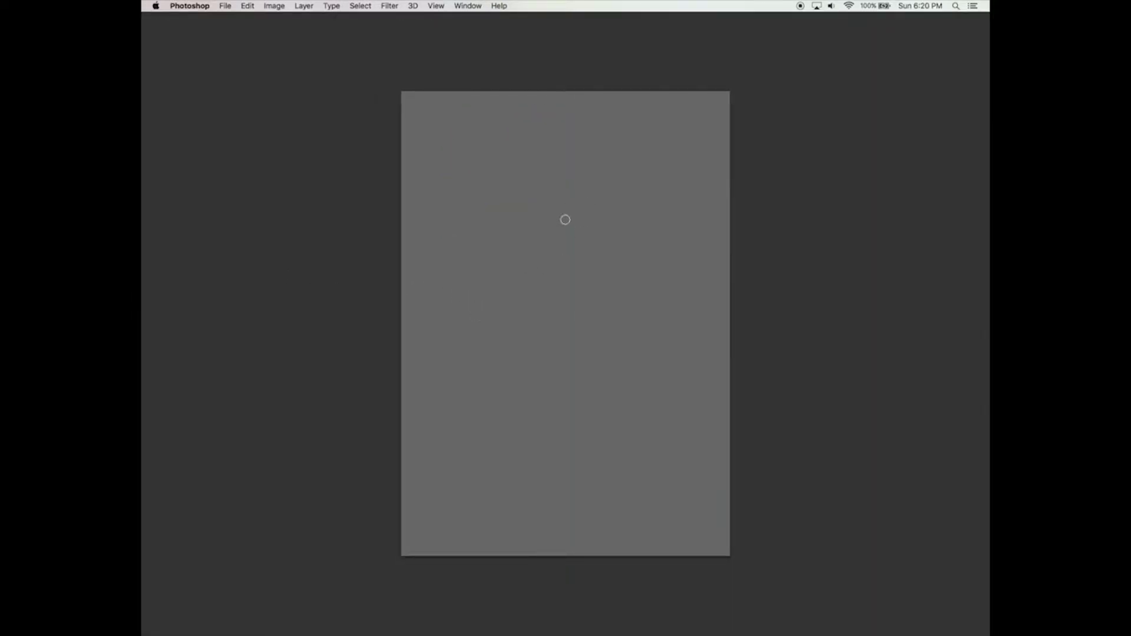
drag(540, 223, 573, 225)
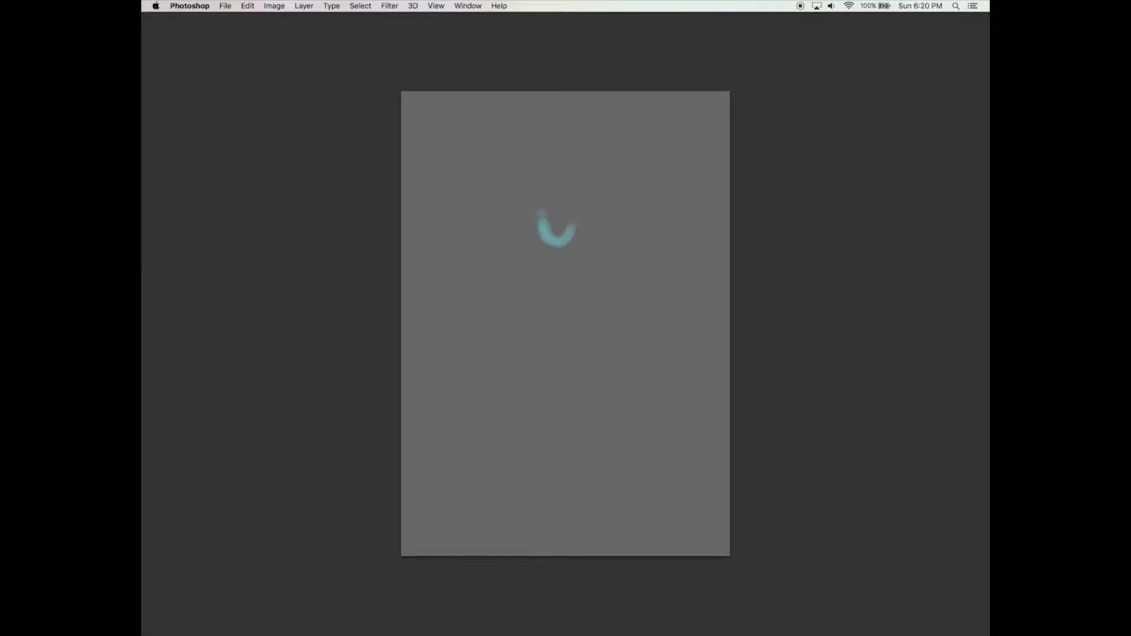
mouse_move(540, 202)
mouse_down()
mouse_move(542, 219)
mouse_move(575, 226)
mouse_move(522, 276)
mouse_up()
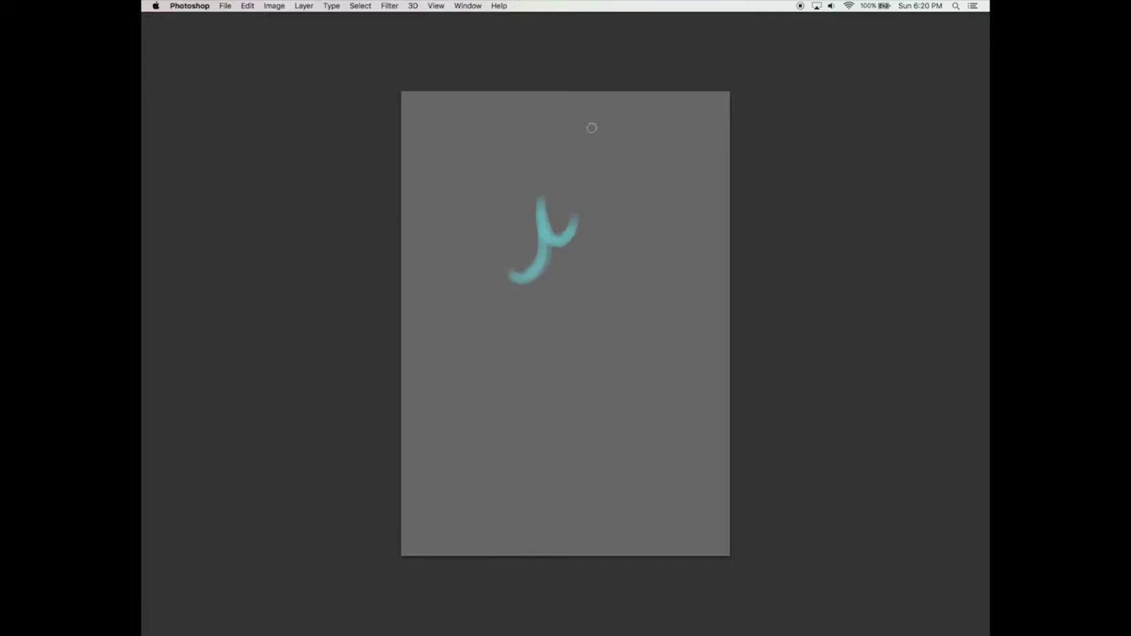
mouse_move(570, 237)
mouse_down()
mouse_move(583, 272)
mouse_move(609, 254)
mouse_up()
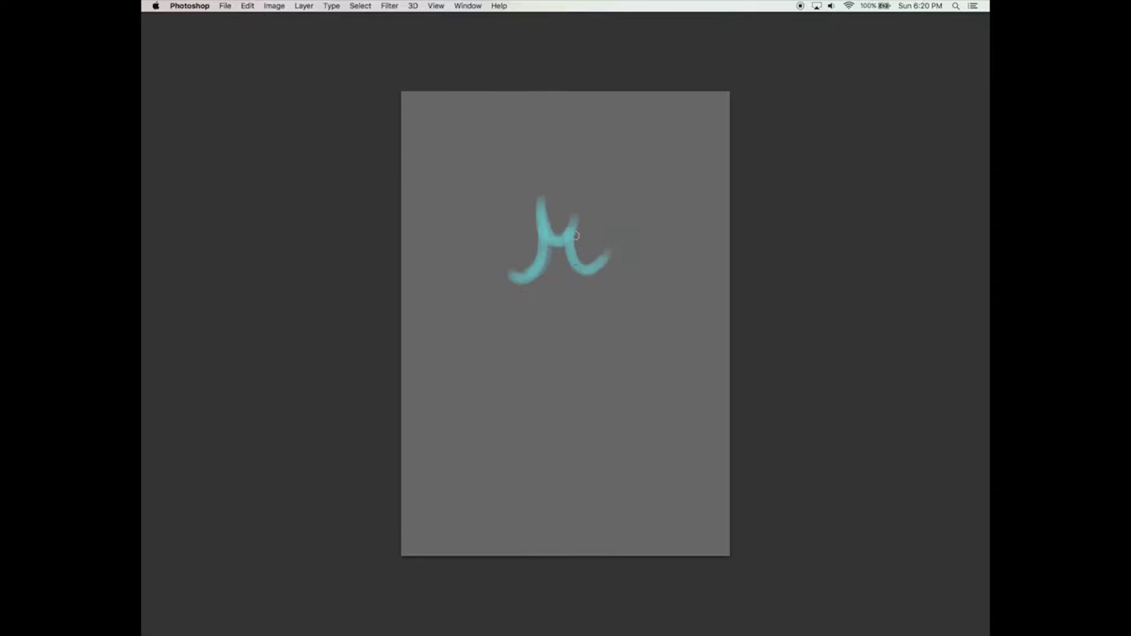
drag(522, 280, 491, 273)
mouse_move(539, 306)
mouse_down()
mouse_move(505, 288)
mouse_move(553, 259)
mouse_up()
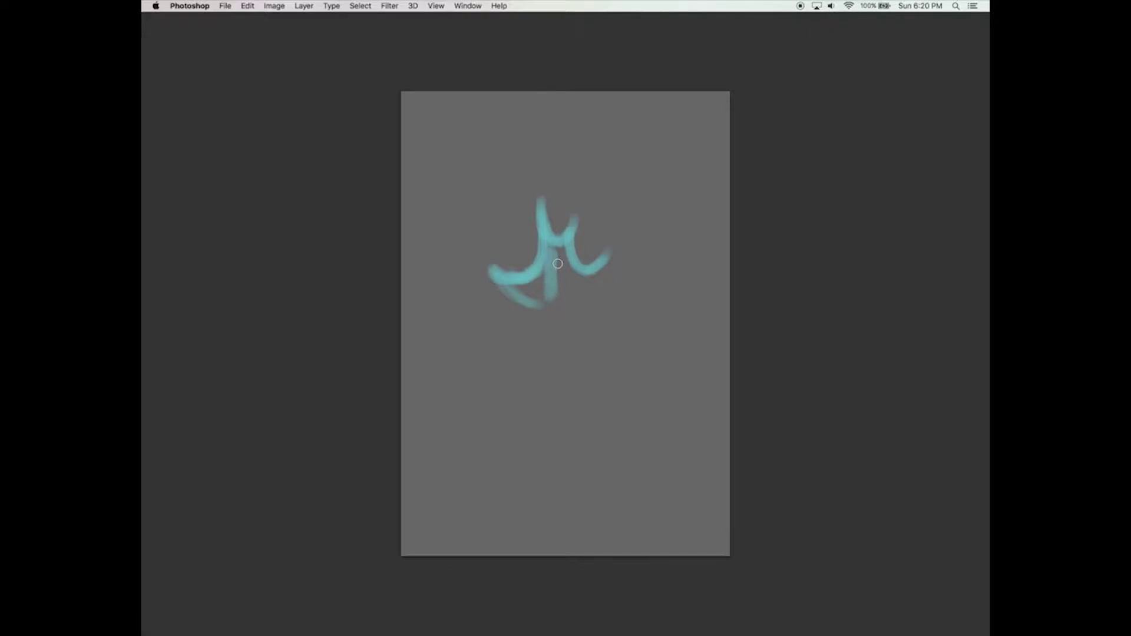
- Paint the teal trunk downward into two root-like legs, filled solid
mouse_move(558, 264)
mouse_down()
mouse_move(557, 315)
mouse_move(569, 313)
mouse_move(545, 300)
mouse_move(566, 291)
mouse_move(558, 341)
mouse_move(568, 365)
mouse_up()
mouse_move(572, 300)
mouse_down()
mouse_move(589, 360)
mouse_move(554, 347)
mouse_move(560, 395)
mouse_up()
drag(583, 336, 630, 424)
drag(557, 371, 578, 433)
drag(589, 369, 598, 433)
drag(589, 389, 609, 433)
mouse_move(556, 361)
mouse_down()
mouse_move(563, 406)
mouse_move(595, 430)
mouse_up()
mouse_move(554, 393)
mouse_down()
mouse_move(557, 439)
mouse_move(651, 430)
mouse_move(551, 441)
mouse_up()
- Widen the trunk base, fill its right side, and extend the right branch up-right
drag(616, 368, 630, 407)
drag(601, 333, 618, 368)
drag(579, 275, 604, 341)
mouse_move(524, 278)
mouse_down()
mouse_move(539, 302)
mouse_move(495, 265)
mouse_move(530, 309)
mouse_move(607, 268)
mouse_move(593, 266)
mouse_up()
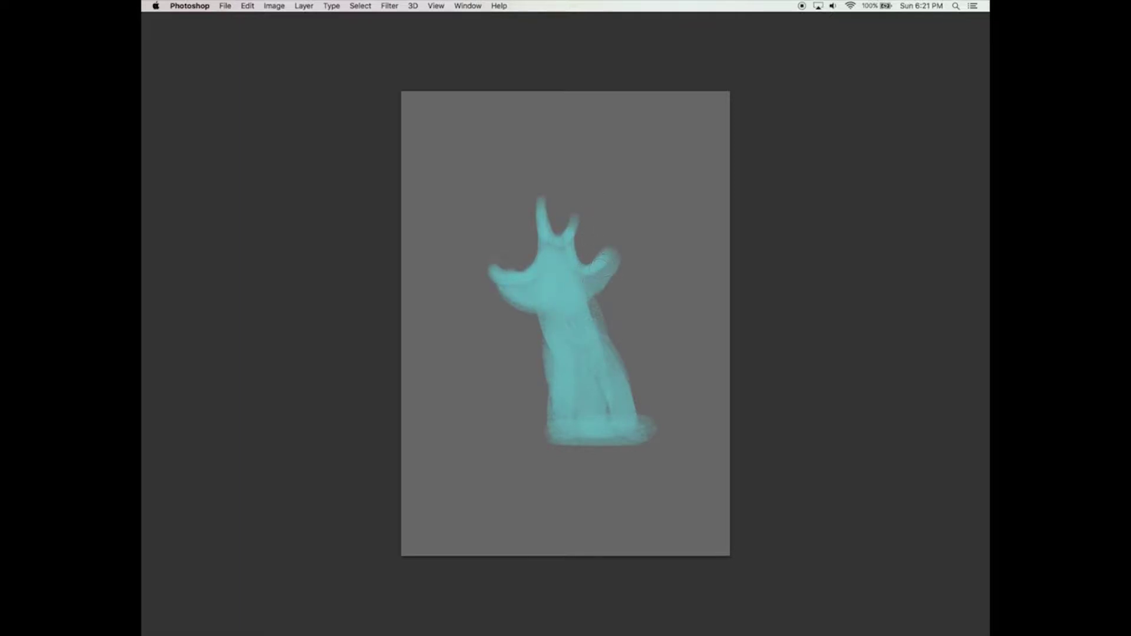
drag(612, 258, 649, 232)
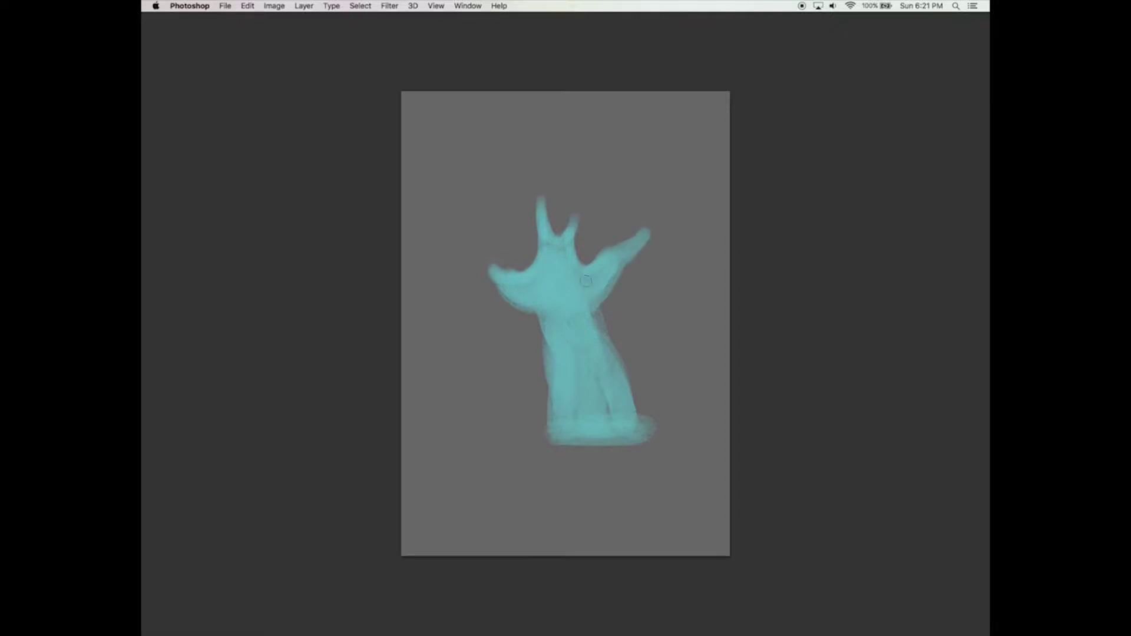
- Extend the left branch and fill out the right side and base of the trunk
drag(486, 265, 471, 244)
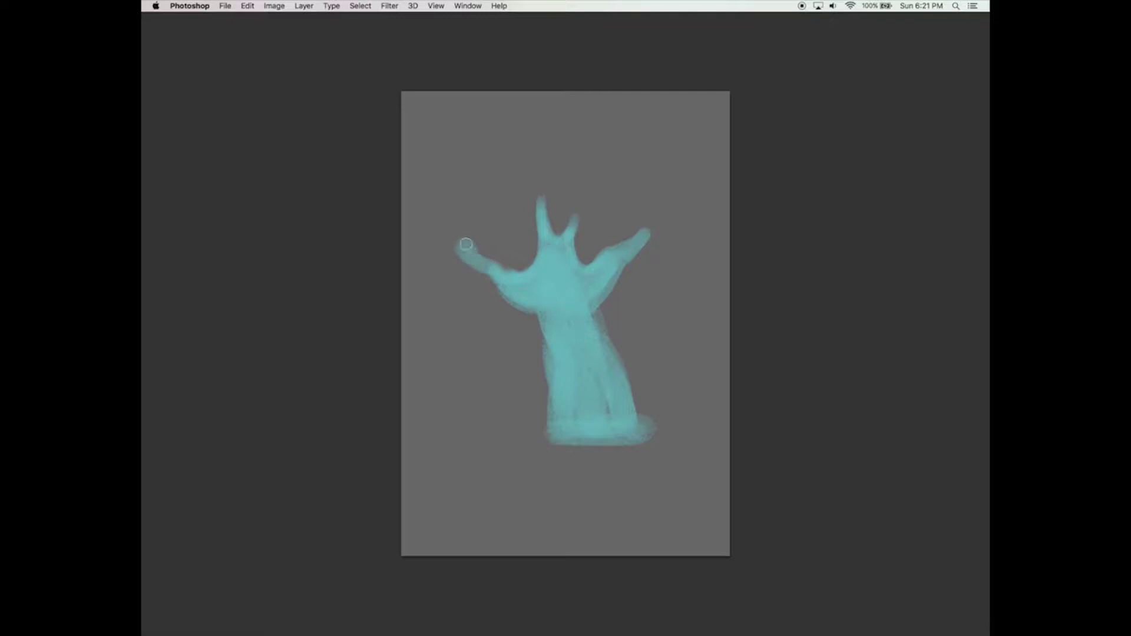
mouse_move(512, 303)
mouse_down()
mouse_move(536, 317)
mouse_move(546, 377)
mouse_move(648, 425)
mouse_up()
drag(638, 354, 660, 424)
drag(607, 305, 648, 412)
- Trim the trunk and branch edges with grey for crisp sides, undoing a lower-left bulge
scroll(607, 349, down, 1)
drag(539, 297, 557, 406)
drag(607, 282, 657, 401)
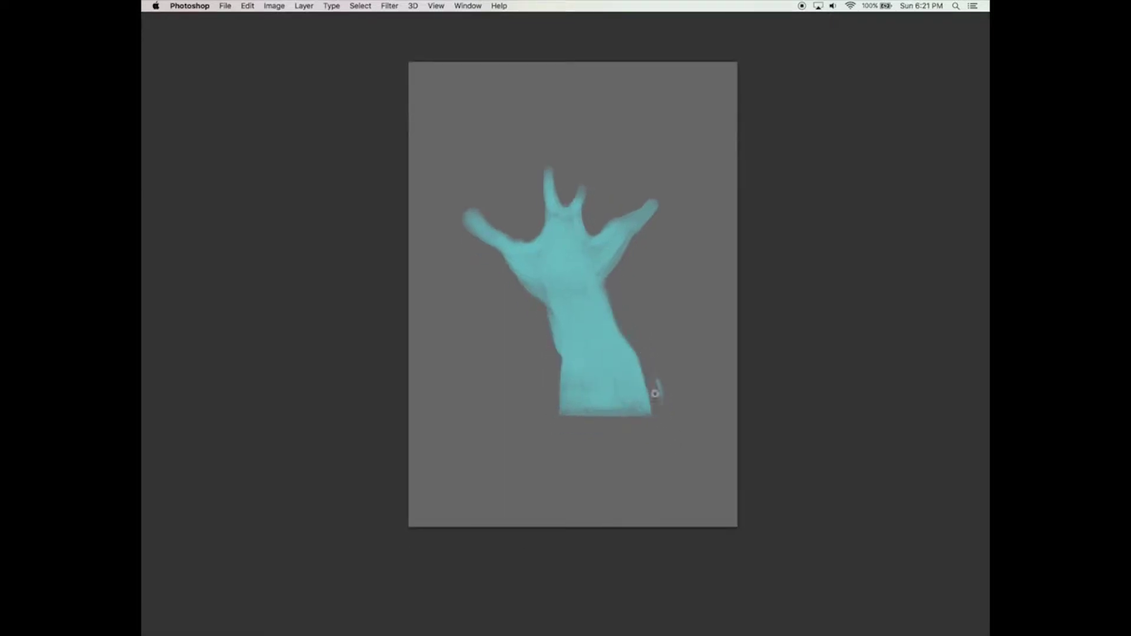
drag(560, 407, 651, 408)
drag(610, 277, 659, 204)
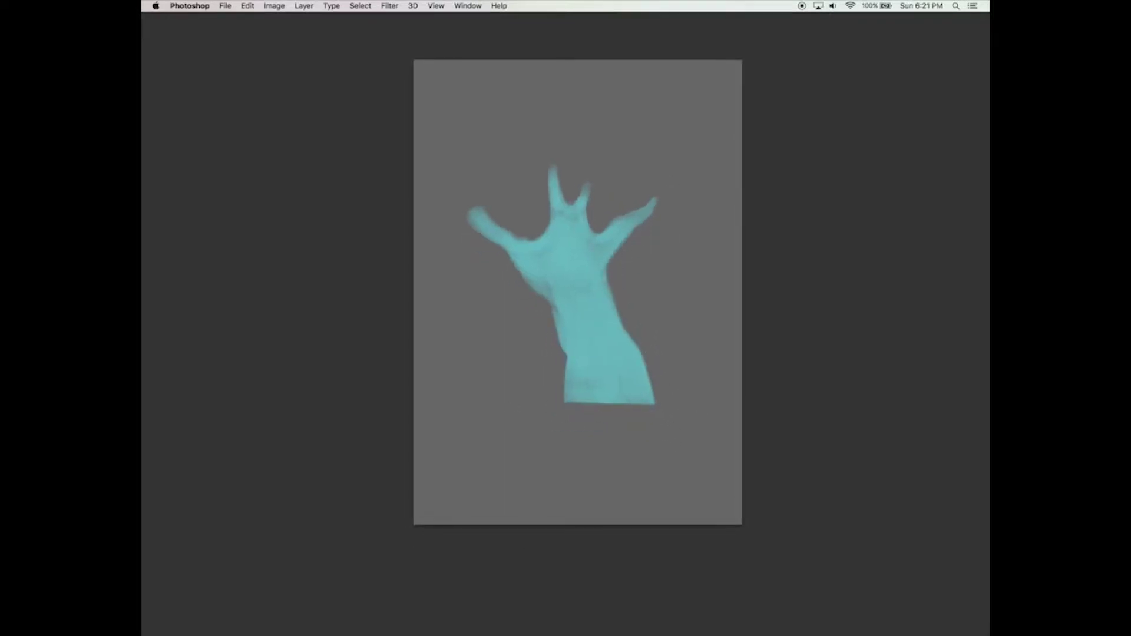
drag(472, 210, 569, 384)
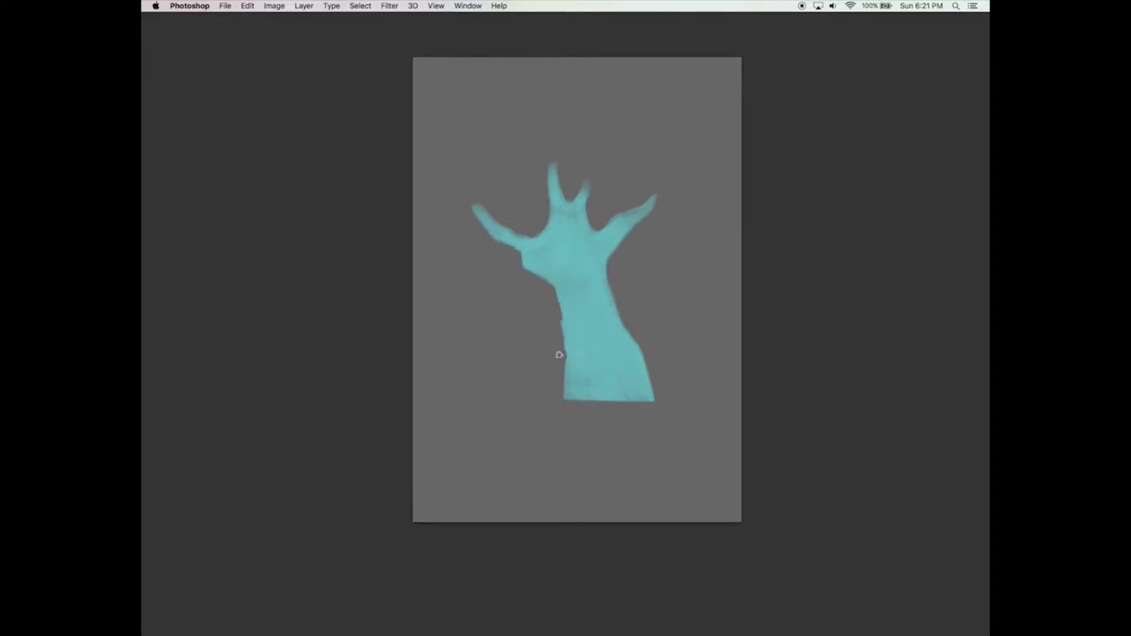
drag(548, 282, 585, 406)
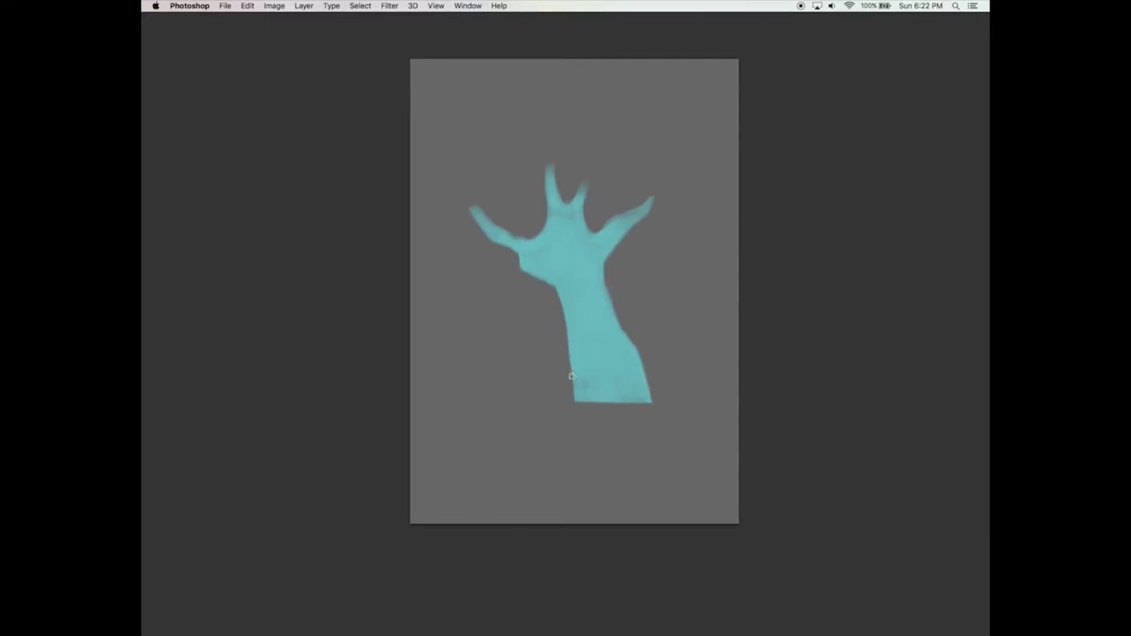
drag(551, 295, 572, 342)
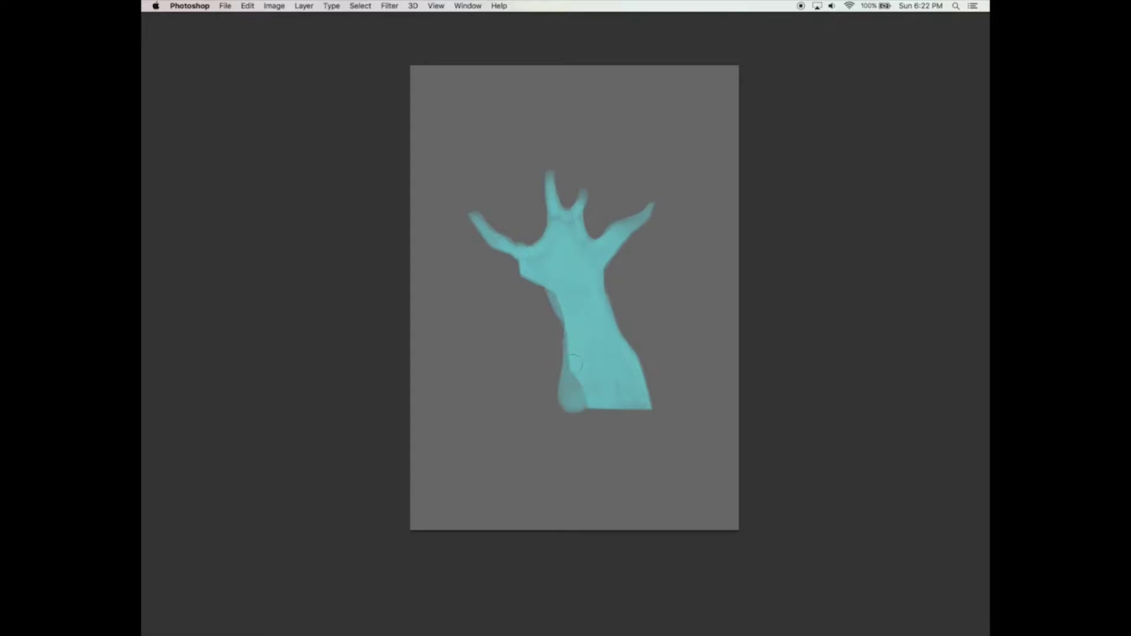
key(ctrl+z)
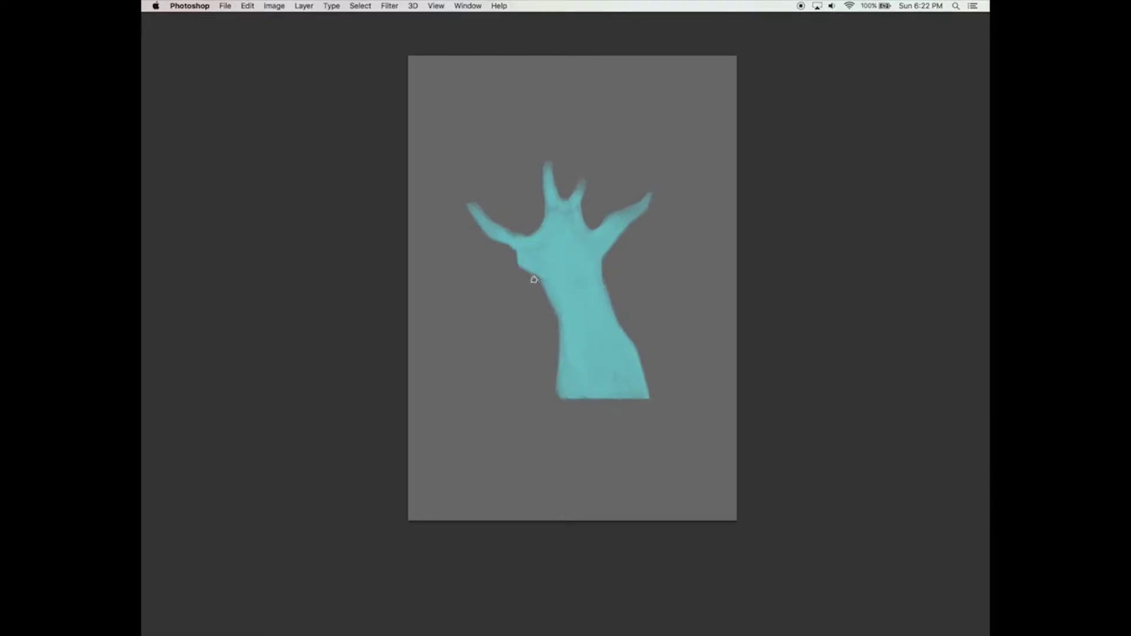
- Slim the branches into points, add a right spike and new left branch, then restore panels
drag(534, 279, 560, 395)
mouse_move(598, 227)
mouse_down()
mouse_move(648, 199)
mouse_move(575, 178)
mouse_move(587, 231)
mouse_move(578, 180)
mouse_move(563, 199)
mouse_up()
mouse_move(555, 159)
mouse_down()
mouse_move(546, 176)
mouse_move(578, 169)
mouse_move(546, 154)
mouse_up()
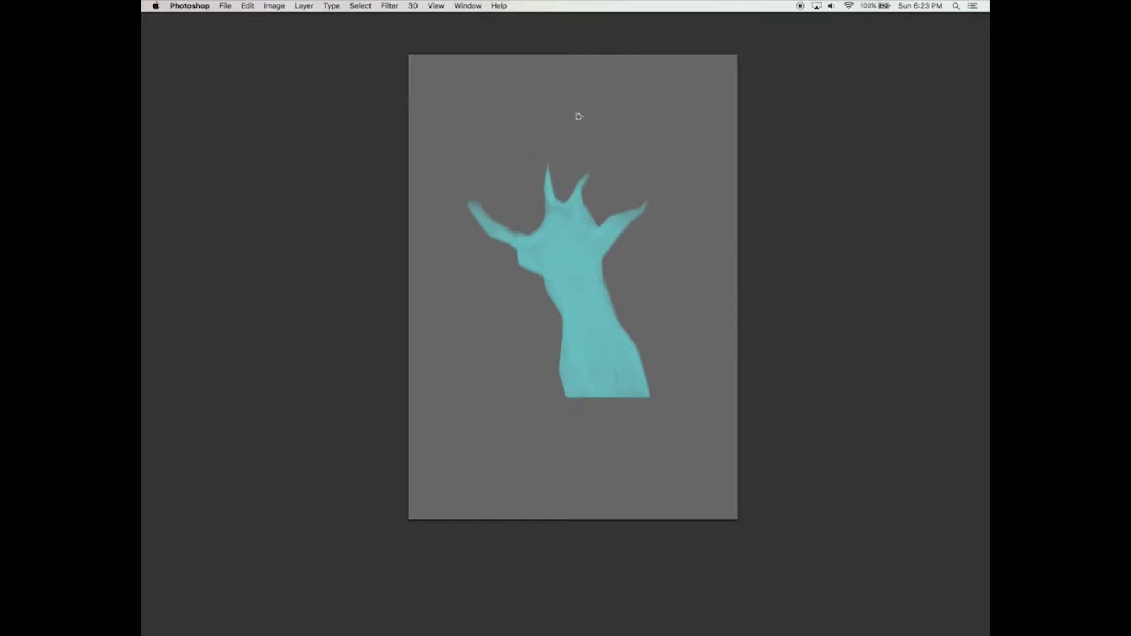
drag(472, 201, 542, 218)
drag(607, 297, 639, 268)
mouse_move(474, 246)
mouse_down()
mouse_move(445, 229)
mouse_move(470, 246)
mouse_move(462, 278)
mouse_up()
mouse_move(439, 218)
mouse_down()
mouse_move(488, 248)
mouse_move(559, 247)
mouse_up()
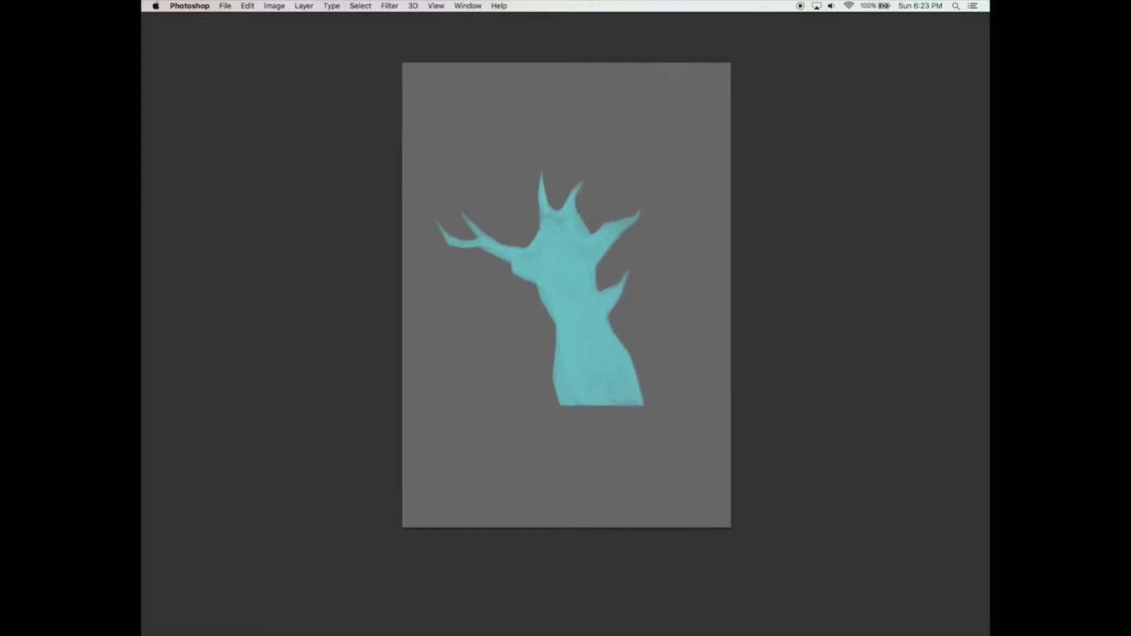
key(Tab)
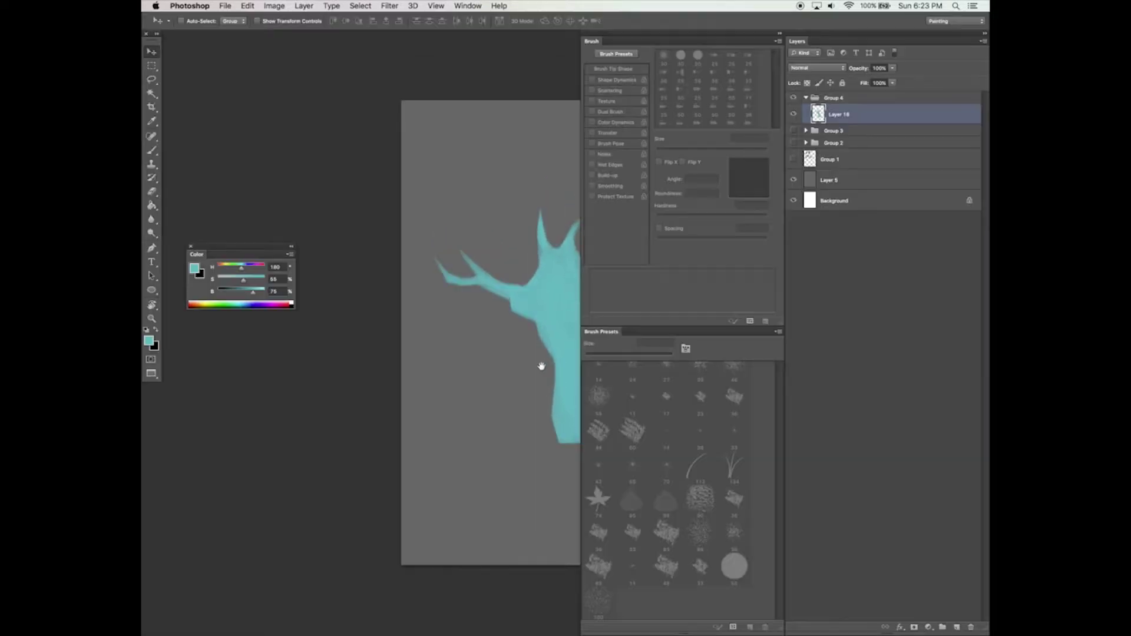
- Add a Multiply shading layer at 64% opacity with a darker teal 250 px brush
key(ctrl+d)
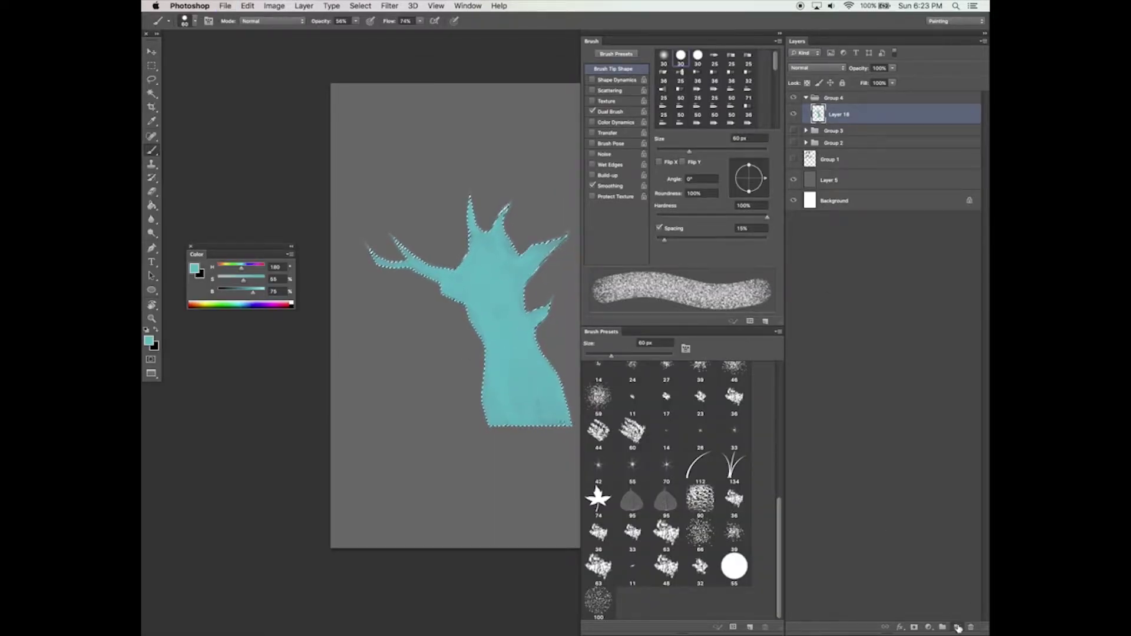
key(ctrl+shift+alt+n)
drag(611, 356, 628, 355)
drag(253, 291, 235, 291)
key(bracketright)
key(bracketright)
key(bracketright)
click(817, 67)
click(813, 95)
drag(892, 67, 834, 86)
- Shade the trunk's right side and below the branch fork with darker teal
mouse_move(551, 416)
mouse_down()
mouse_move(521, 350)
mouse_move(517, 360)
mouse_up()
mouse_move(557, 436)
mouse_down()
mouse_move(513, 312)
mouse_move(537, 260)
mouse_up()
key(bracketleft)
key(bracketleft)
key(bracketleft)
key(bracketright)
key(bracketright)
key(bracketright)
drag(514, 321, 523, 287)
mouse_move(537, 327)
mouse_down()
mouse_move(551, 389)
mouse_move(534, 318)
mouse_up()
- Shade along the left branch, the branch joint and down the trunk's centre
mouse_move(380, 265)
mouse_down()
mouse_move(457, 285)
mouse_move(499, 328)
mouse_move(521, 402)
mouse_up()
drag(468, 309, 518, 411)
mouse_move(501, 337)
mouse_down()
mouse_move(526, 419)
mouse_move(512, 360)
mouse_up()
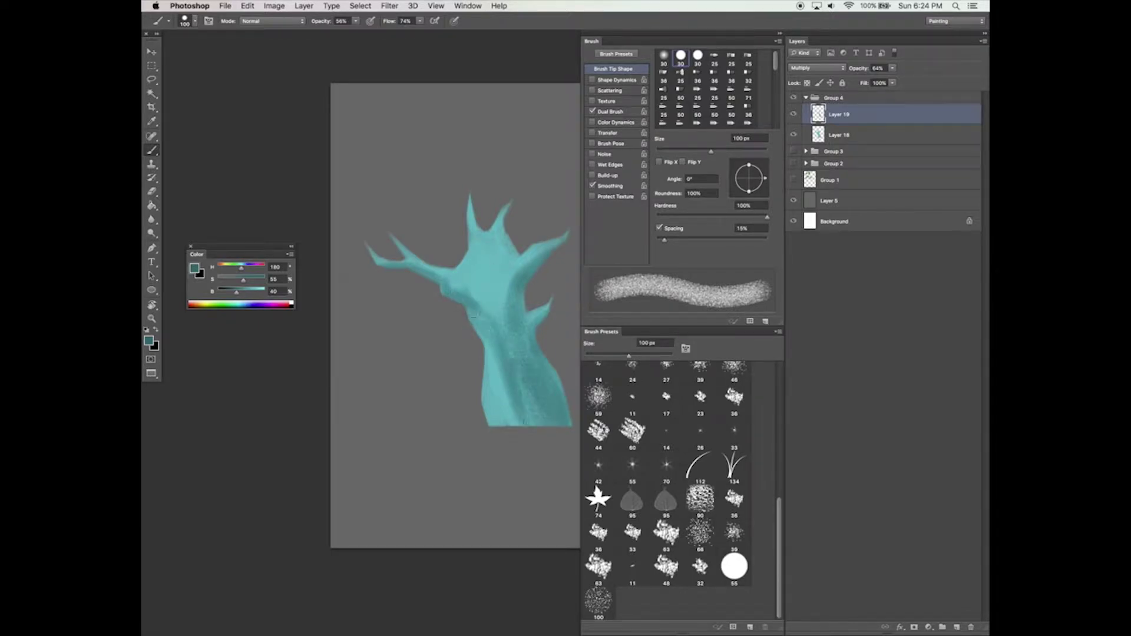
drag(459, 297, 499, 343)
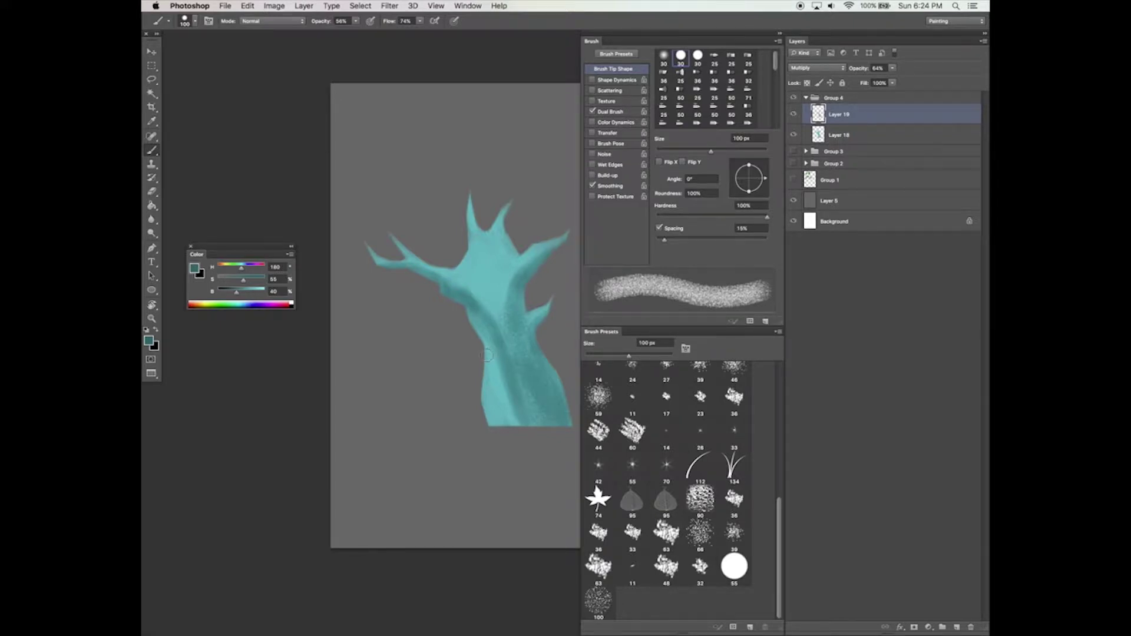
key(XF86AudioRaiseVolume)
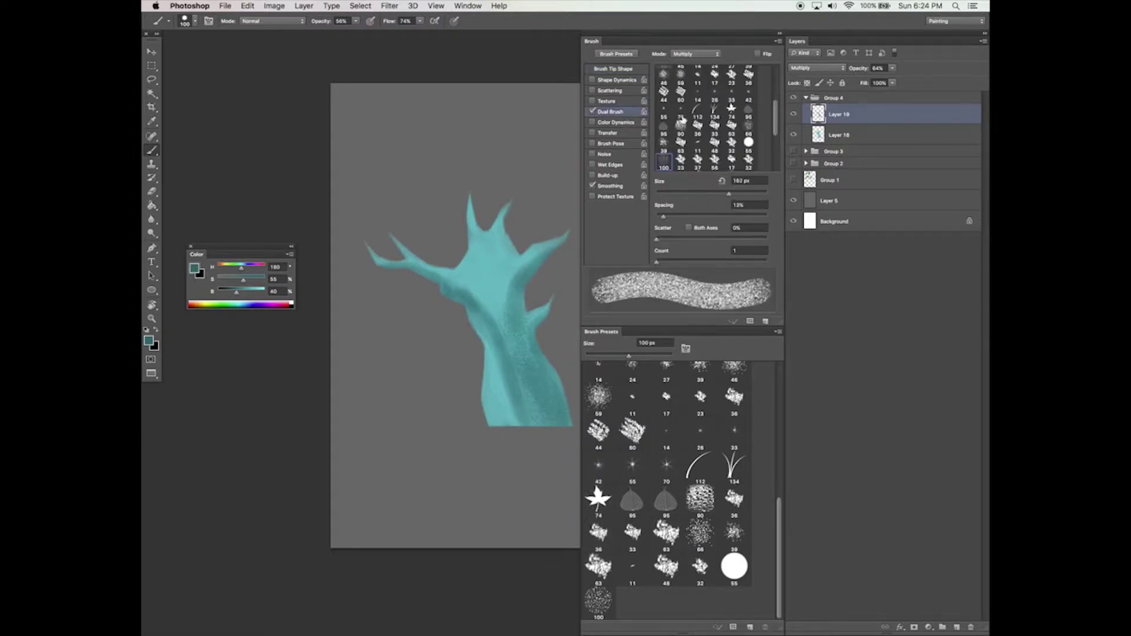
mouse_move(462, 287)
mouse_down()
mouse_move(495, 338)
mouse_move(501, 282)
mouse_up()
mouse_move(498, 321)
mouse_down()
mouse_move(507, 271)
mouse_move(557, 436)
mouse_up()
mouse_move(495, 382)
mouse_down()
mouse_move(476, 426)
mouse_move(464, 383)
mouse_up()
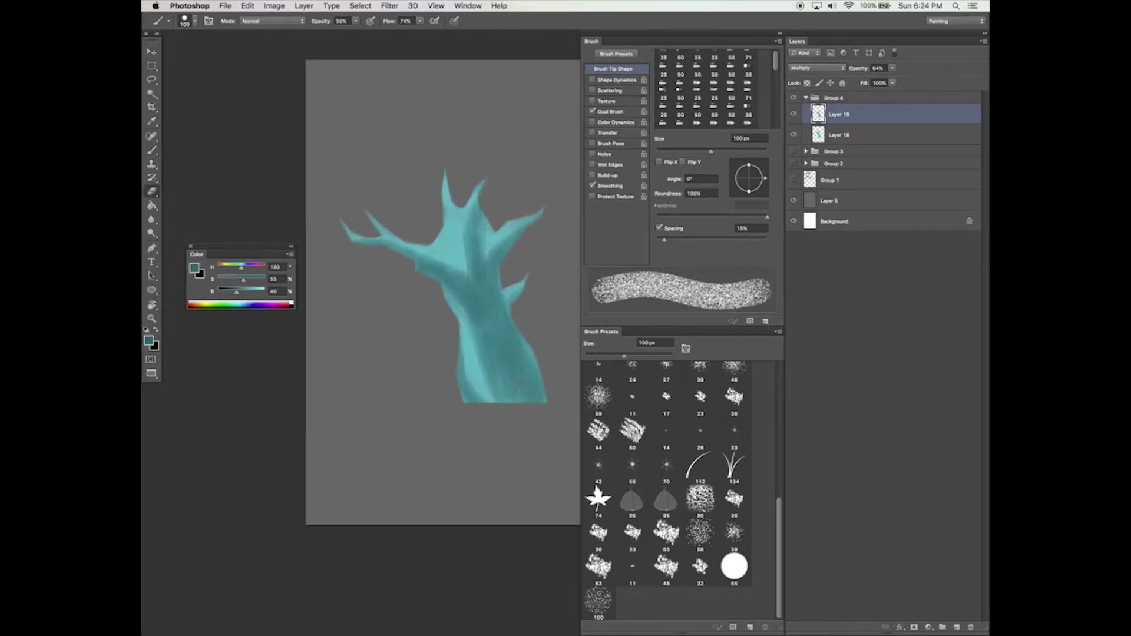
- Erase parts of the trunk shading to lighten it, enlarging the eraser to 60 px
key(e)
drag(465, 325, 480, 374)
drag(436, 275, 540, 426)
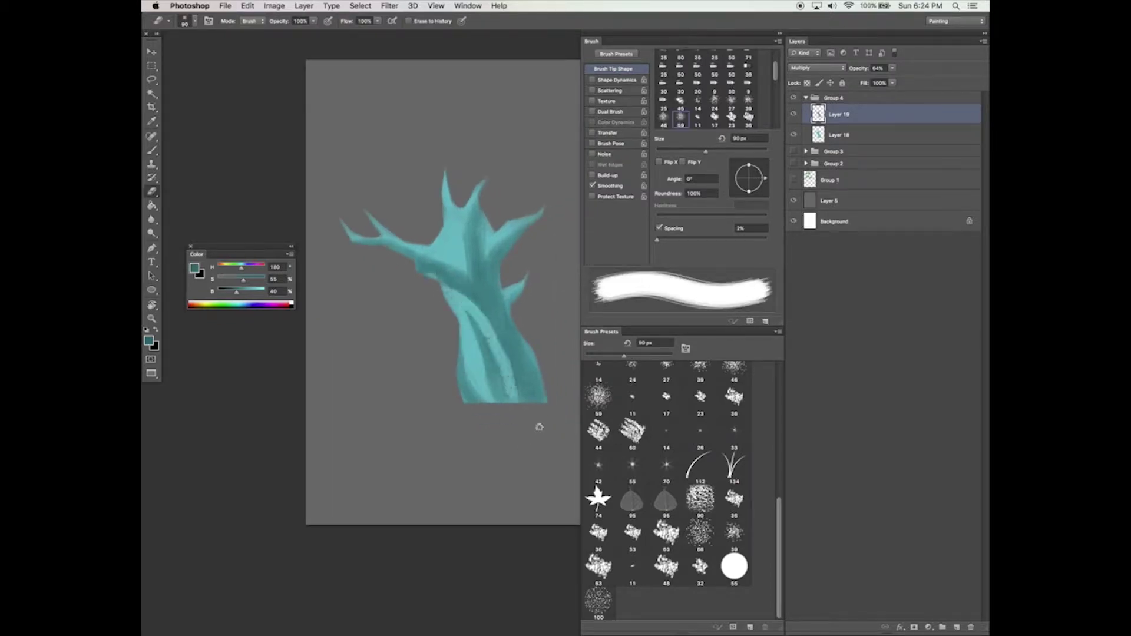
key(bracketright)
key(bracketright)
key(bracketright)
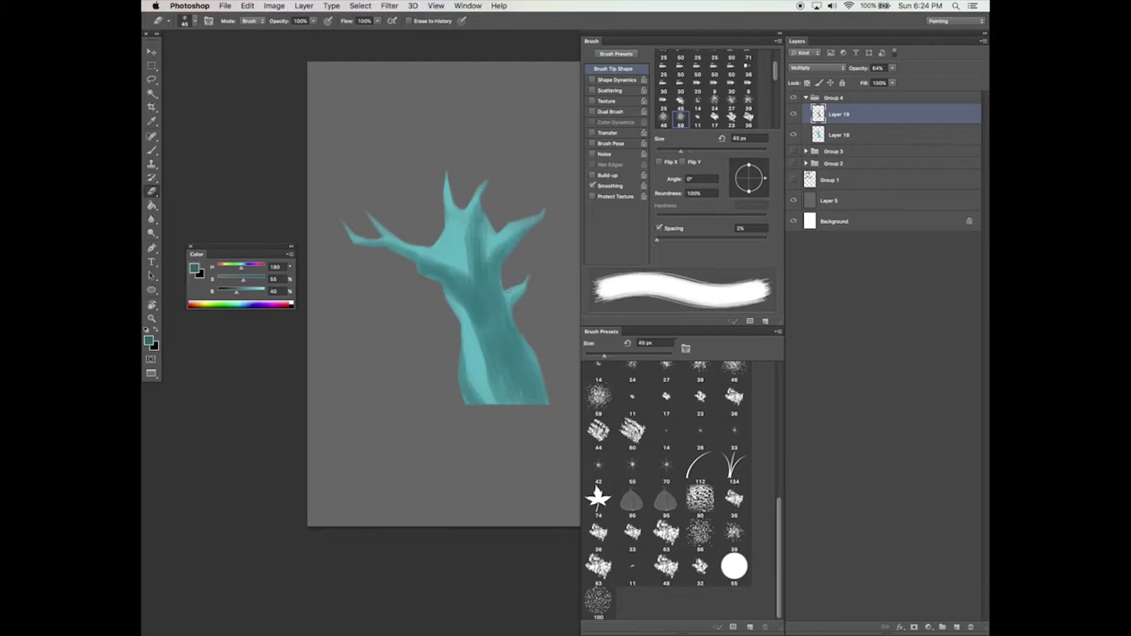
key(b)
key(e)
key(b)
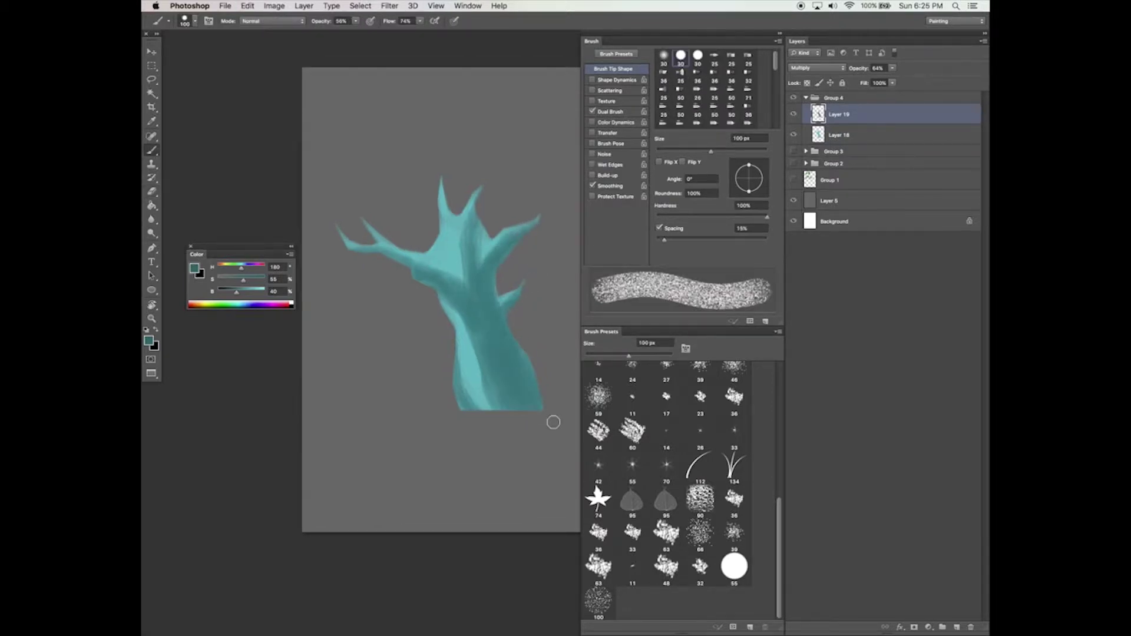
- Lower the shading layer to 47% and erase lighter areas with a thin angled 153 px eraser
drag(893, 71, 884, 82)
key(e)
key(bracketright)
key(bracketright)
key(bracketright)
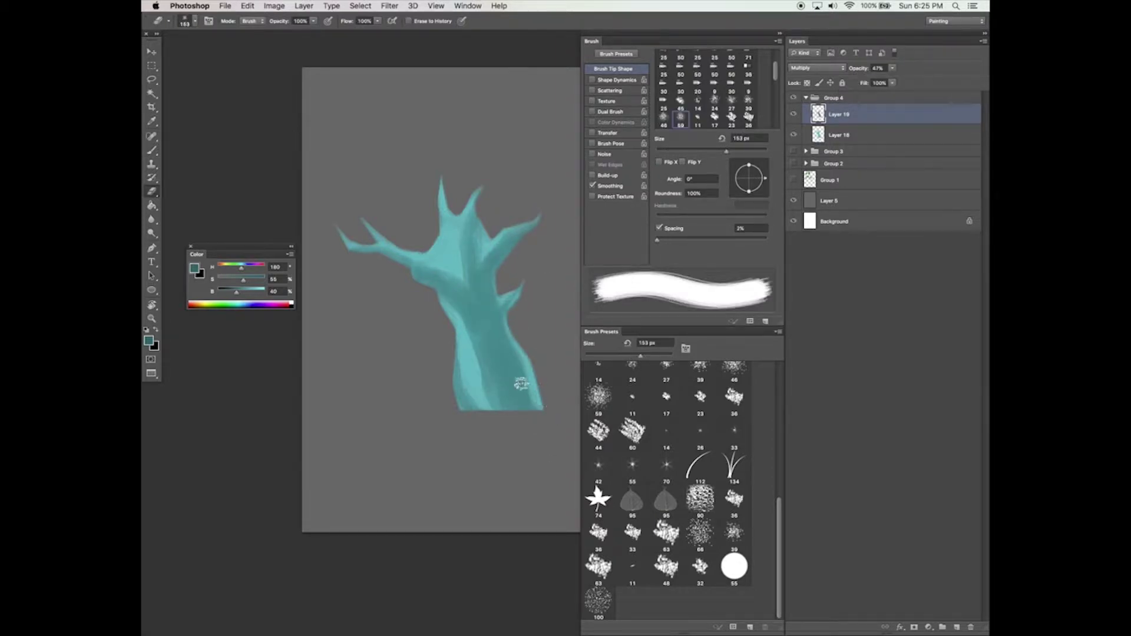
drag(448, 315, 489, 409)
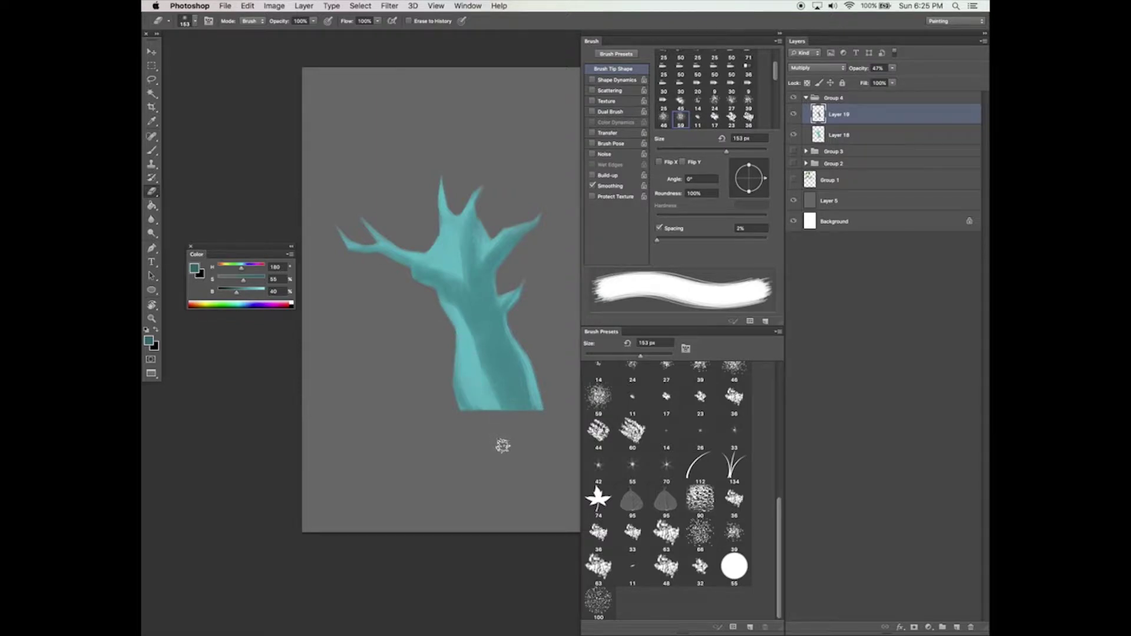
drag(492, 231, 488, 245)
key(ctrl+z)
drag(748, 168, 737, 194)
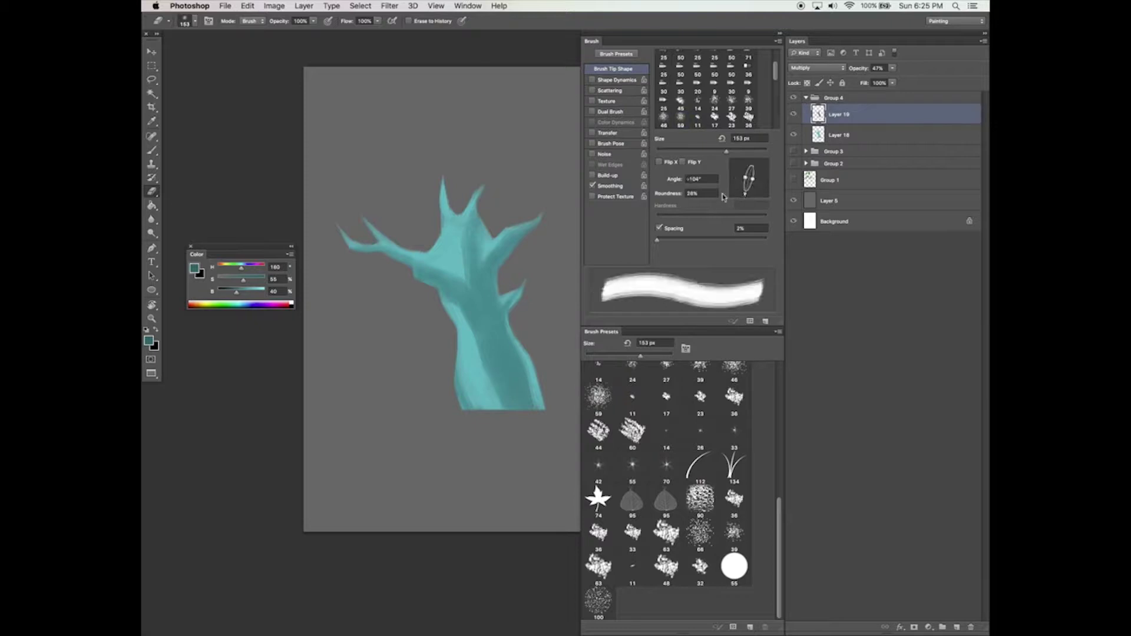
drag(486, 266, 492, 255)
key(b)
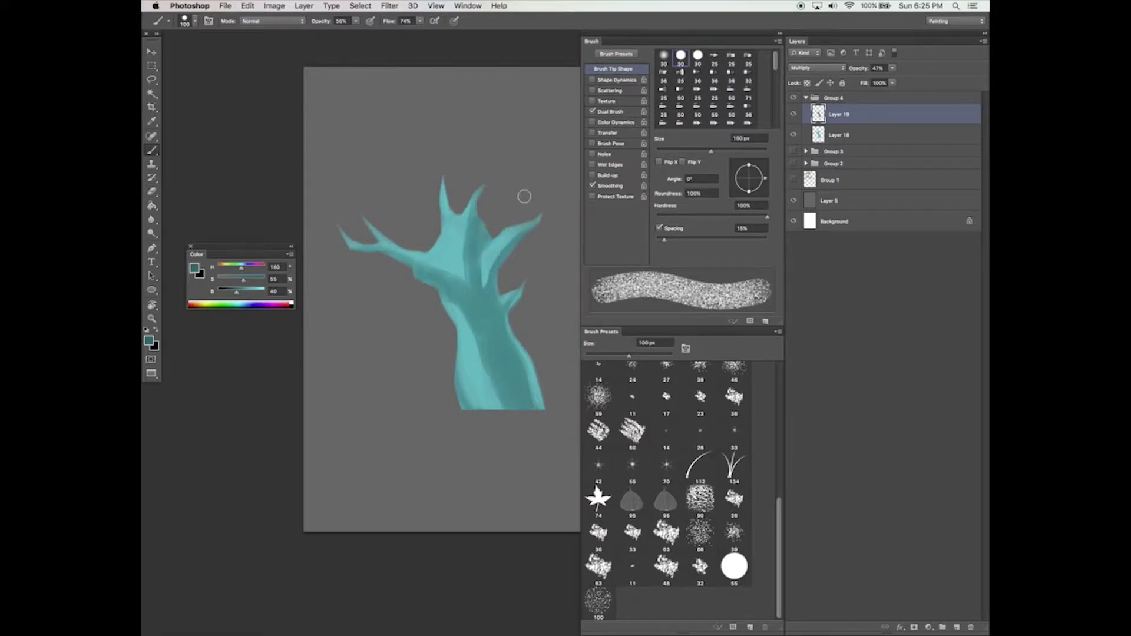
- Paint darker teal shading across the upper trunk
mouse_move(462, 259)
mouse_down()
mouse_move(439, 245)
mouse_move(436, 268)
mouse_move(456, 232)
mouse_move(437, 253)
mouse_move(451, 260)
mouse_up()
key(e)
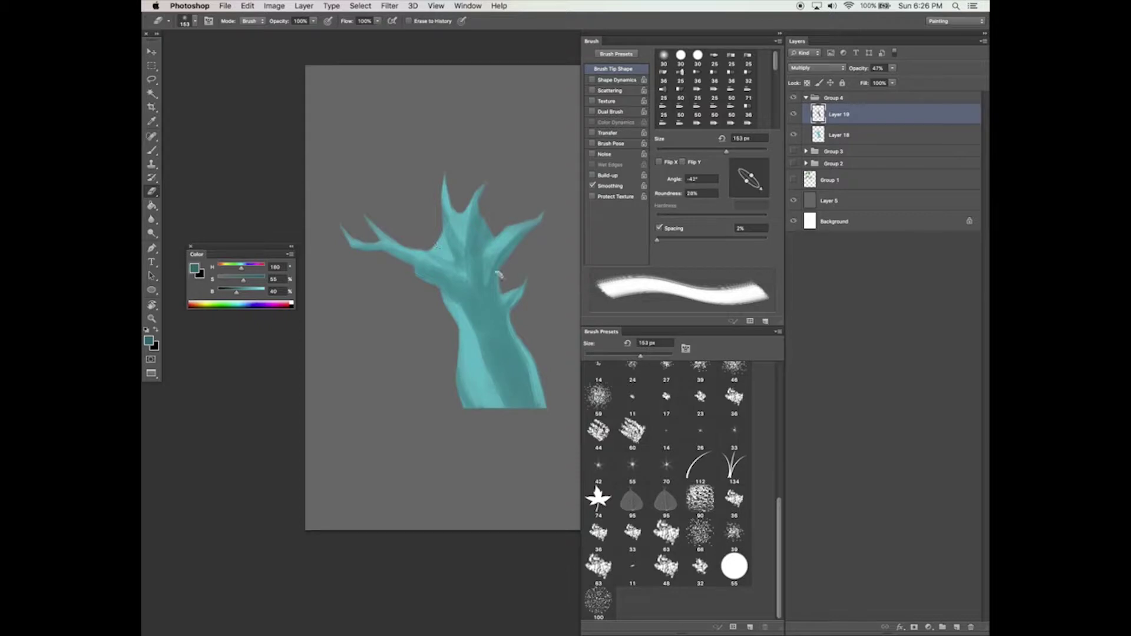
key(b)
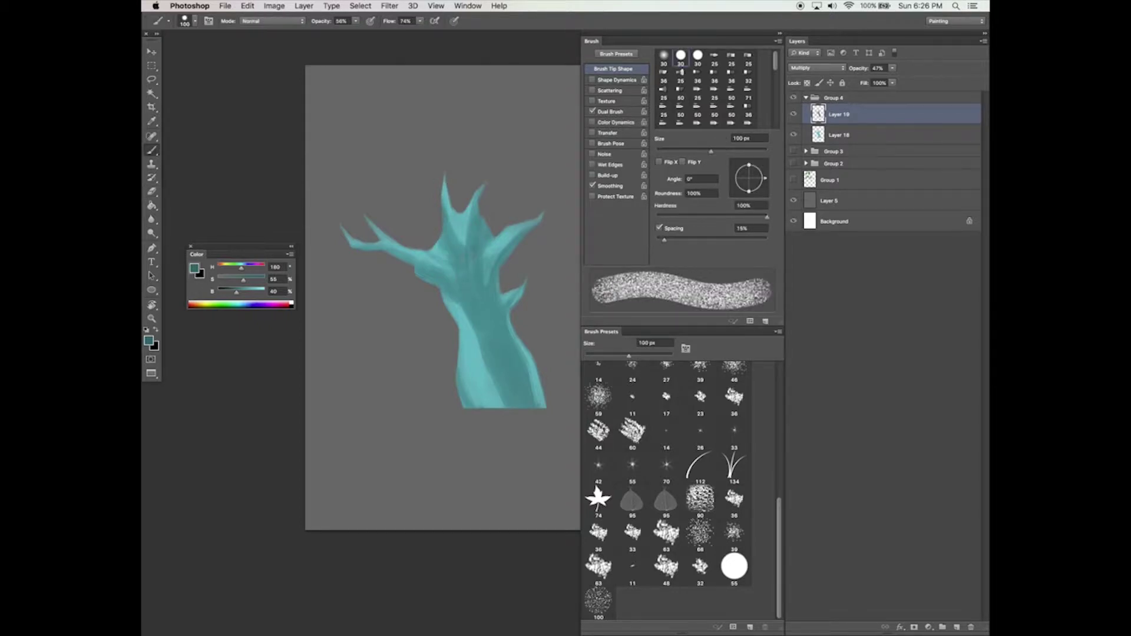
key(e)
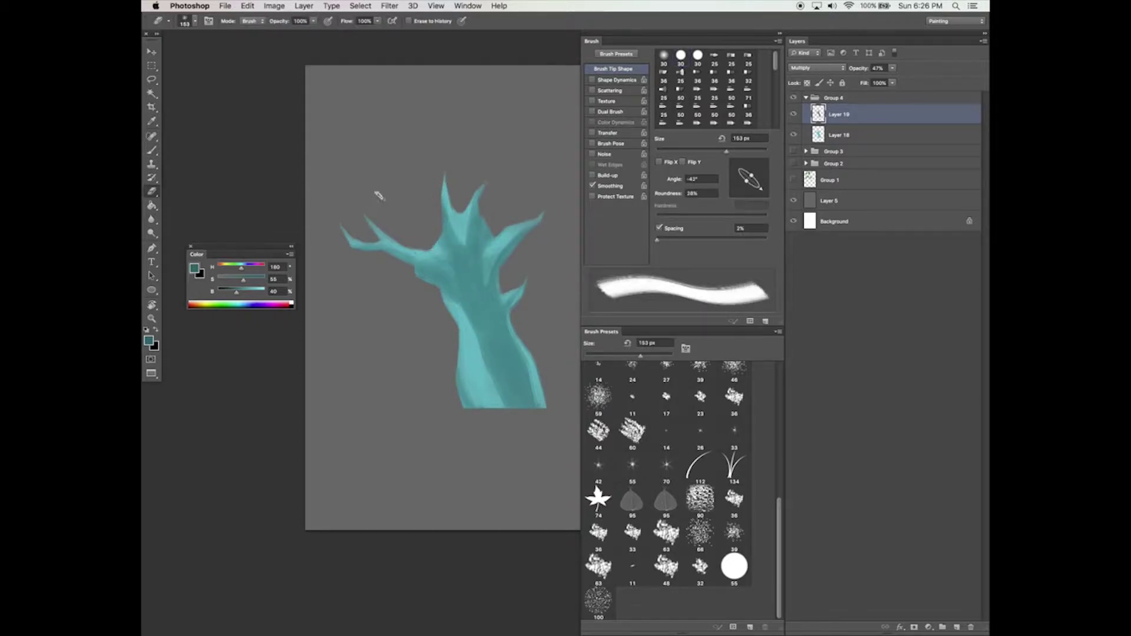
key(b)
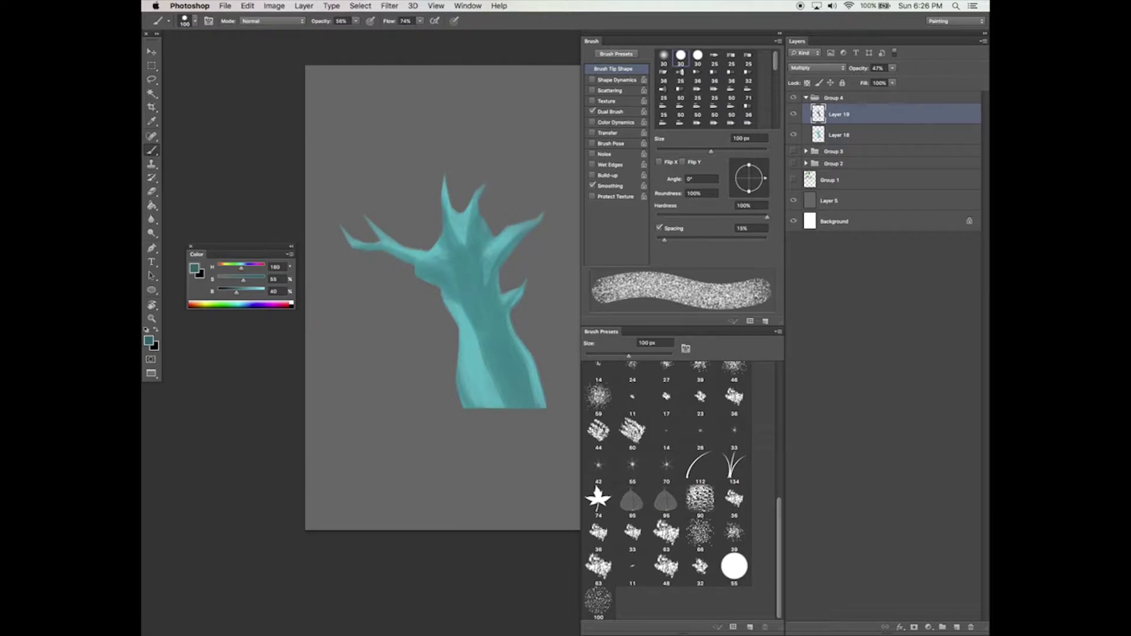
key(e)
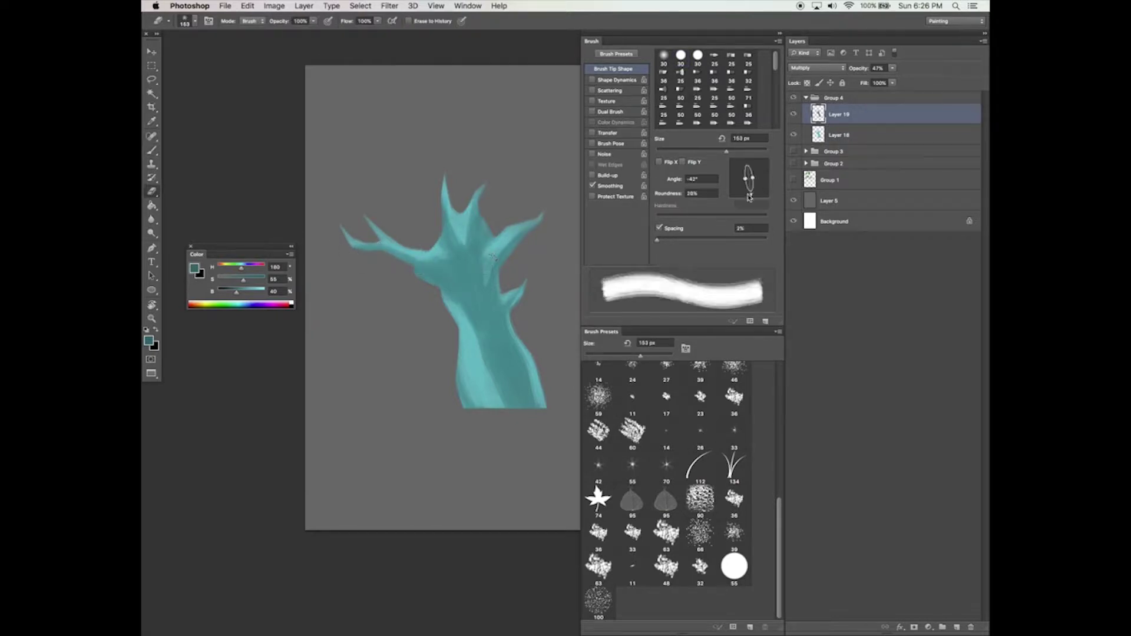
- Erase shading spilling onto the right branch and lighten the lower trunk shadow
drag(493, 250, 485, 292)
drag(520, 231, 484, 283)
drag(525, 247, 537, 242)
key(b)
key(e)
drag(507, 286, 504, 327)
key(b)
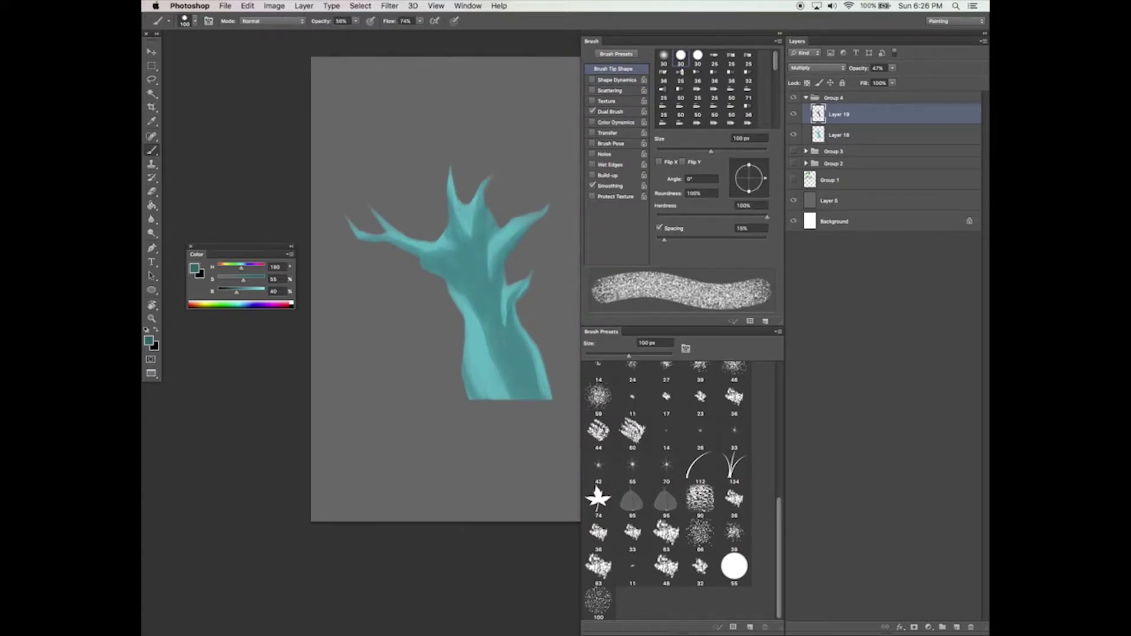
scroll(519, 356, down, 2)
- Set a 39 px eraser and carve thin highlight streaks down the trunk
key(5)
key(e)
key(b)
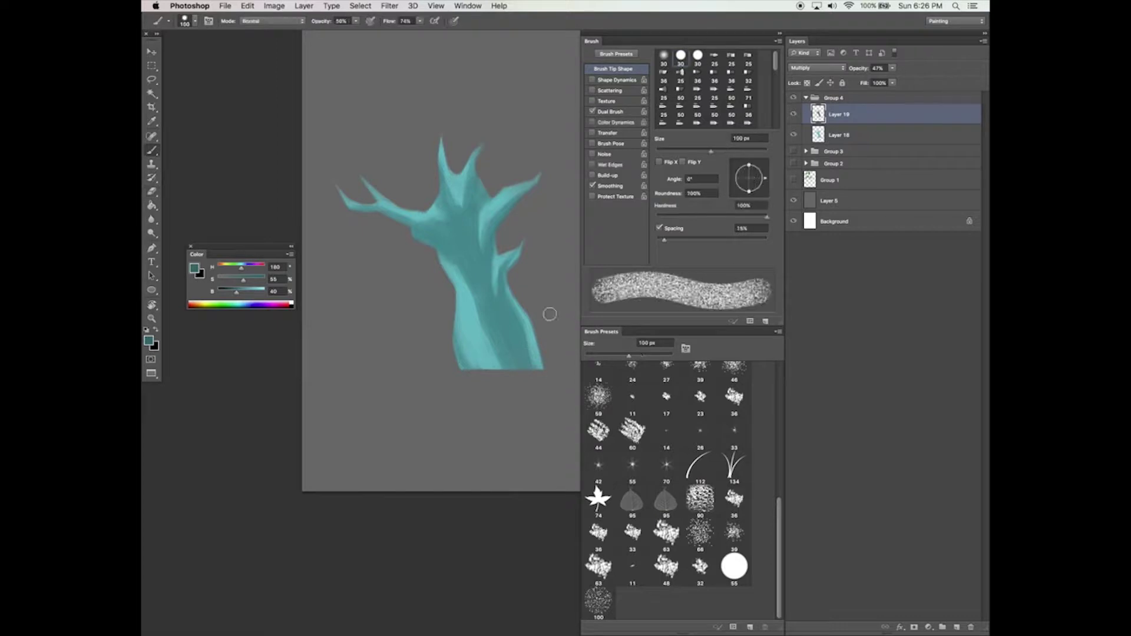
key(e)
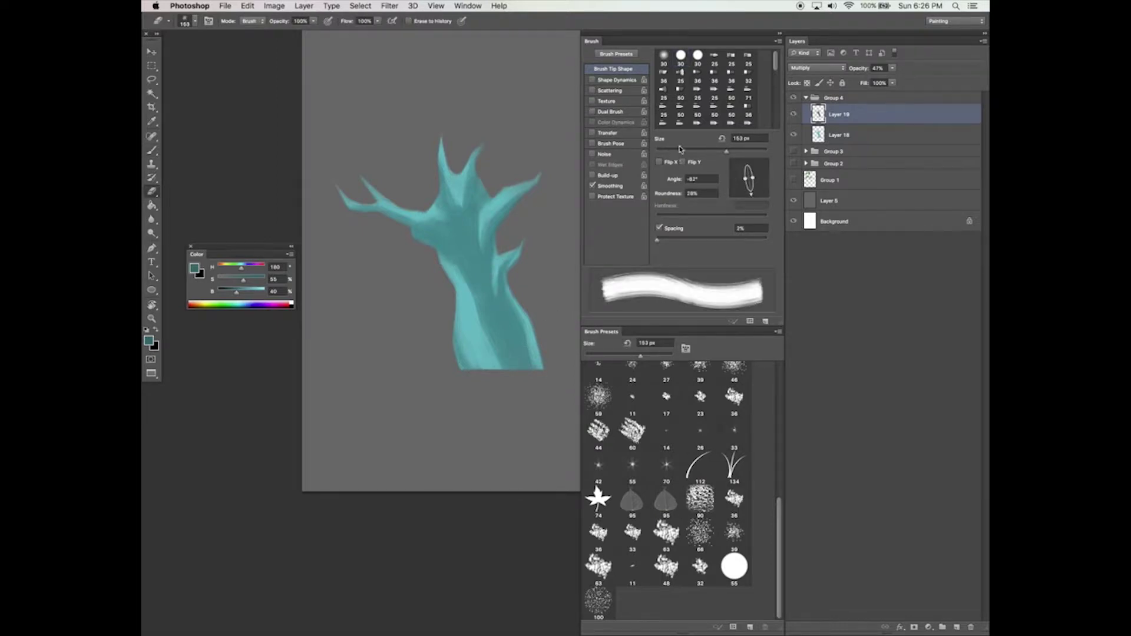
click(679, 151)
drag(496, 295, 514, 348)
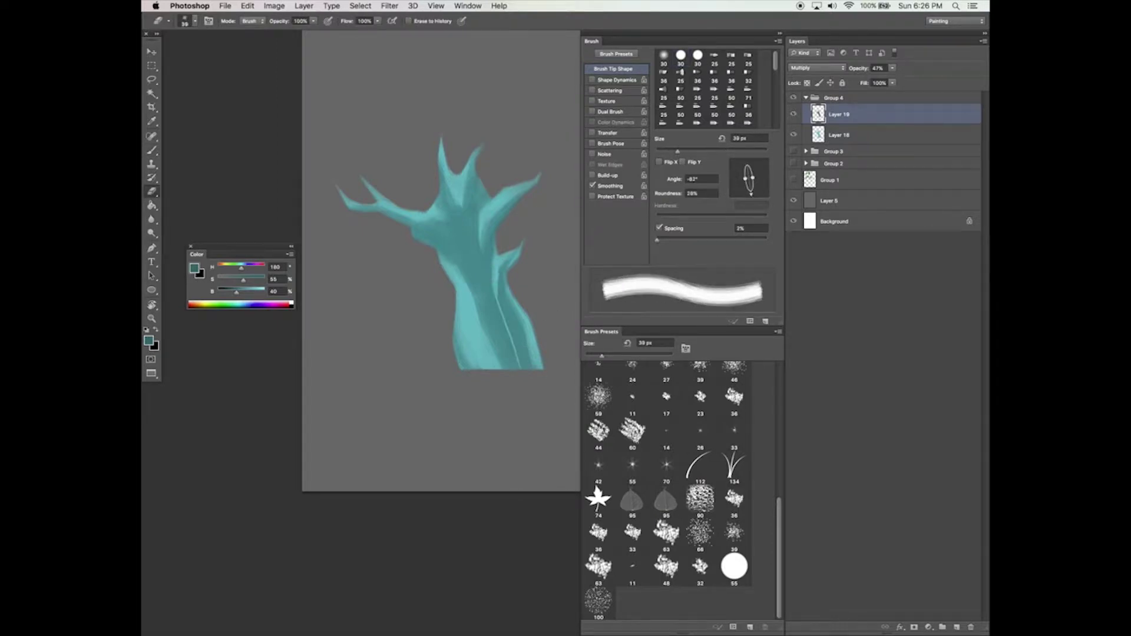
drag(479, 244, 508, 368)
drag(504, 278, 527, 348)
- Carve curved highlights across the upper trunk, undoing the last stroke and a trial notch
mouse_move(412, 233)
mouse_down()
mouse_move(442, 252)
mouse_move(496, 348)
mouse_up()
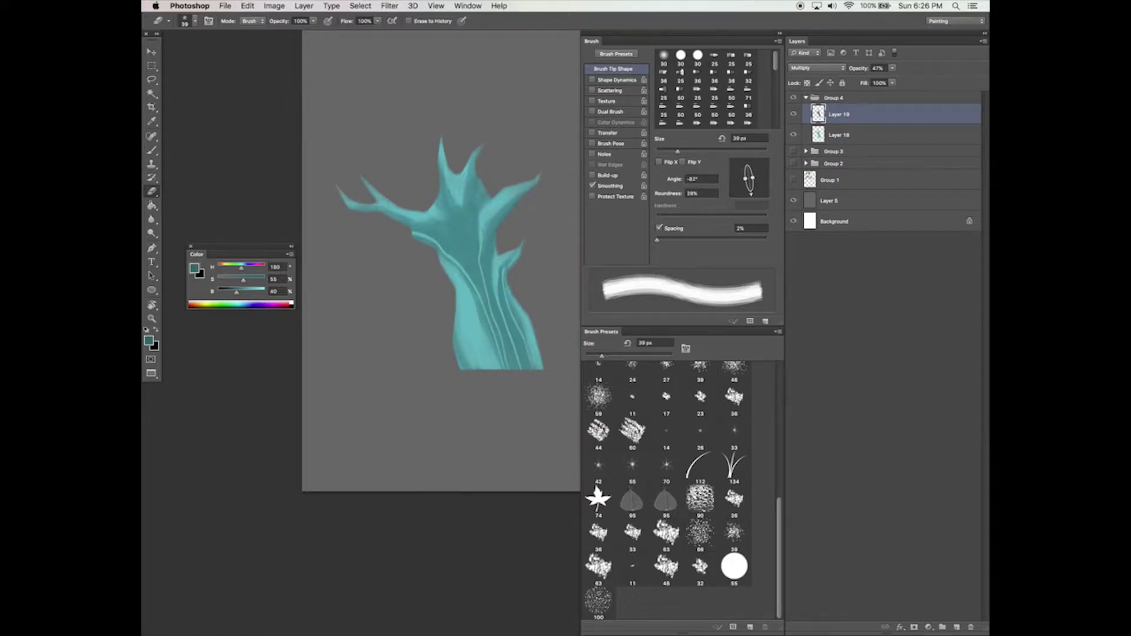
drag(447, 192, 418, 231)
drag(410, 222, 459, 243)
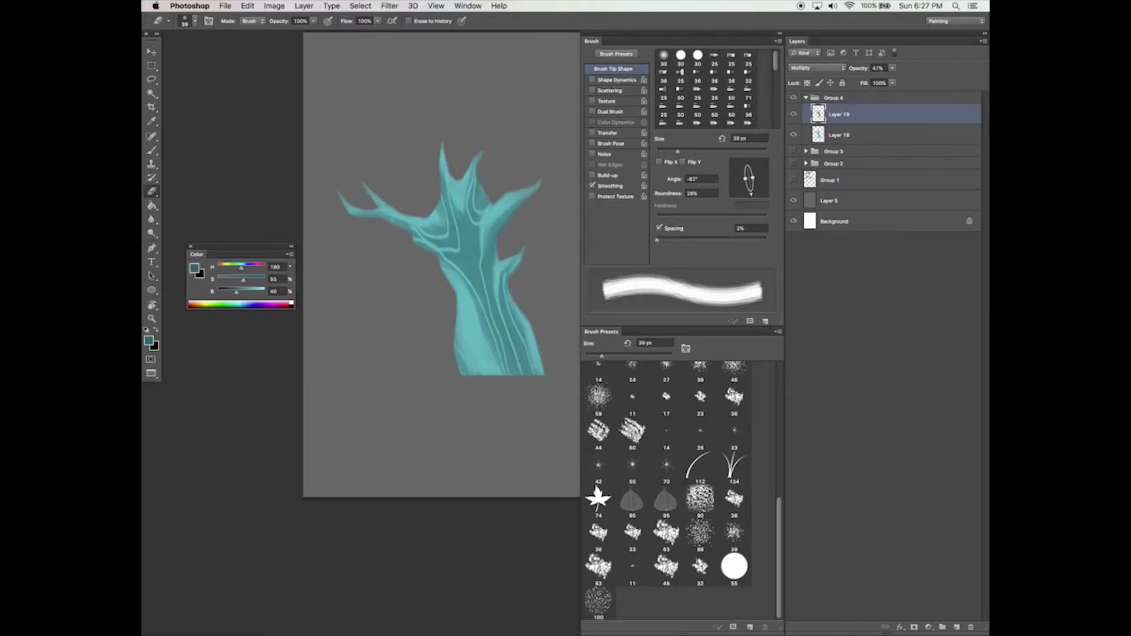
key(ctrl+z)
drag(518, 260, 485, 235)
key(ctrl+alt+z)
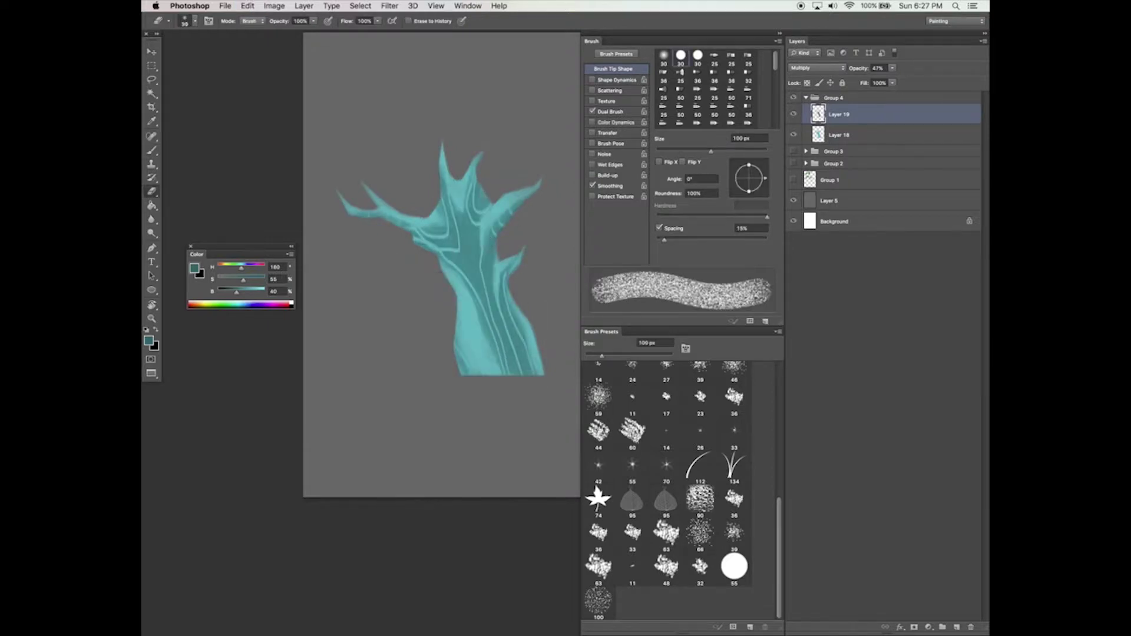
key(b)
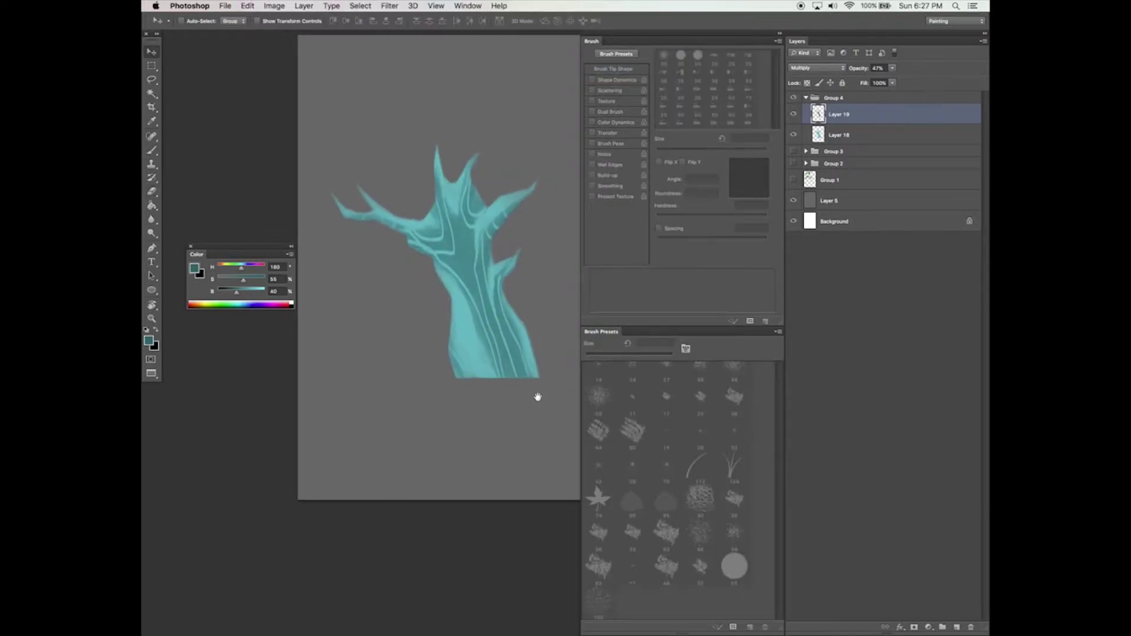
- Add a layer below Layer 18, show Group 1's leaves, and hide the tree group and grey backdrop
click(957, 627)
drag(860, 118, 862, 156)
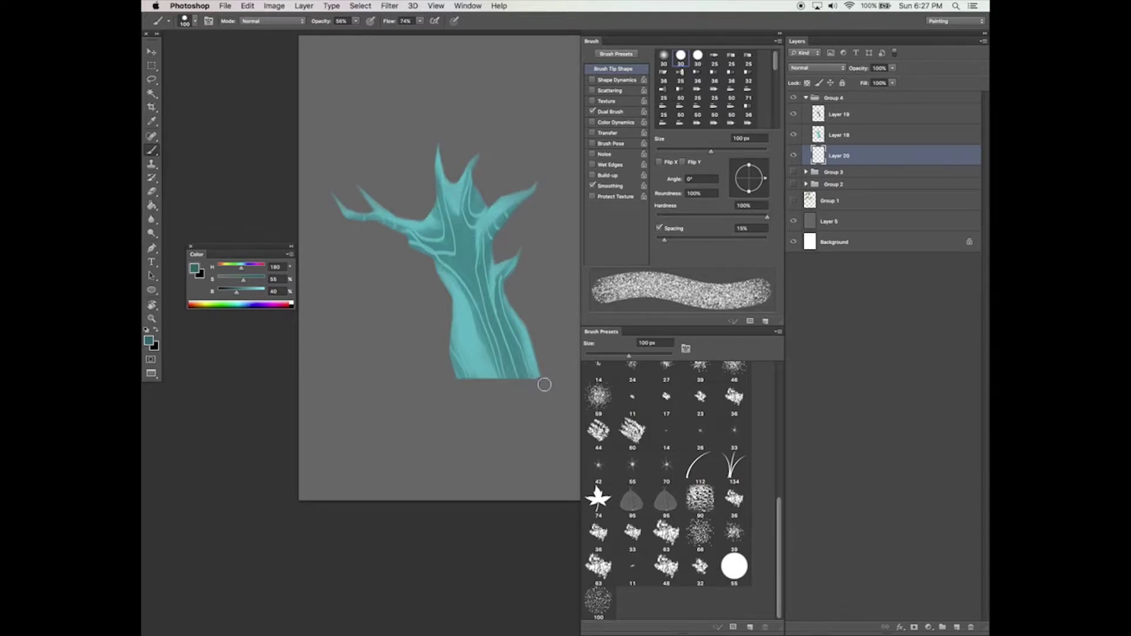
click(794, 203)
click(794, 202)
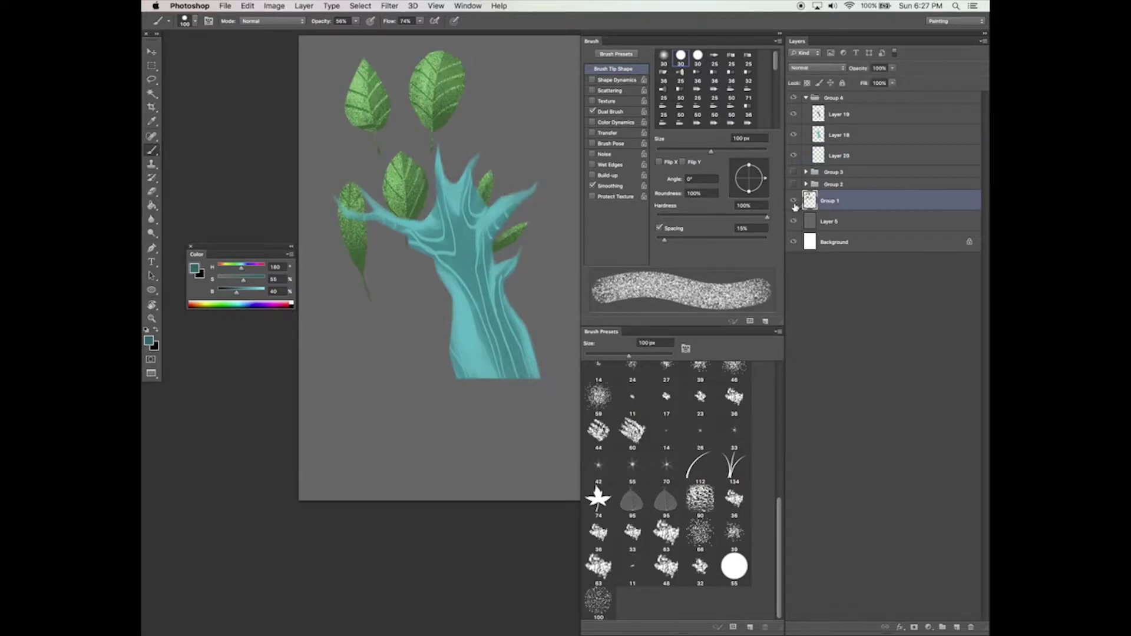
click(795, 98)
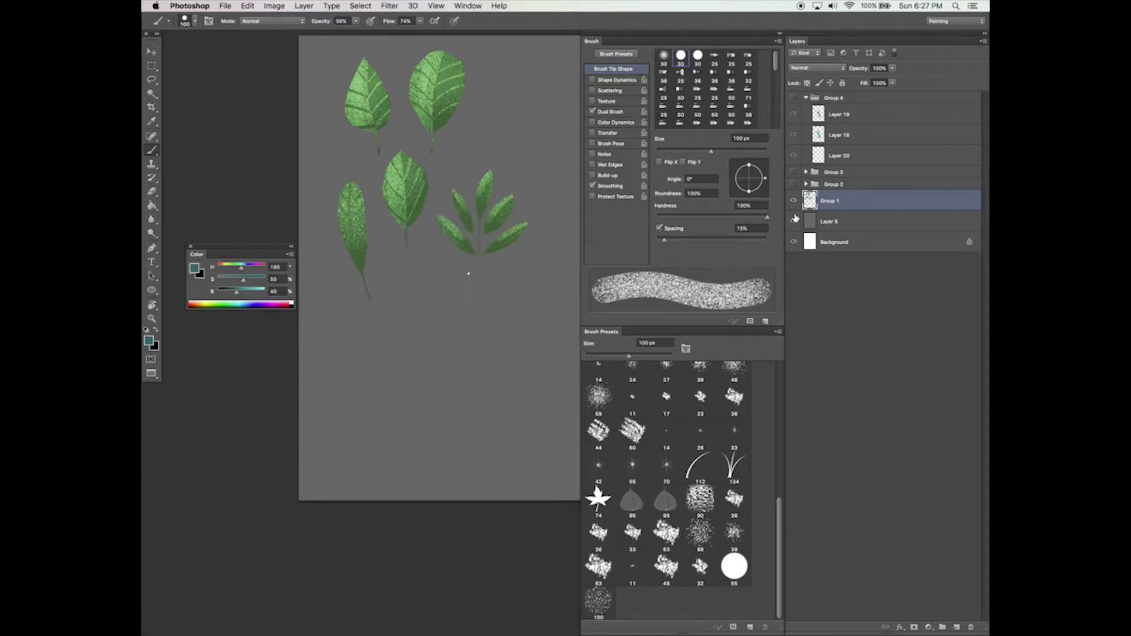
click(794, 221)
scroll(546, 336, up, 2)
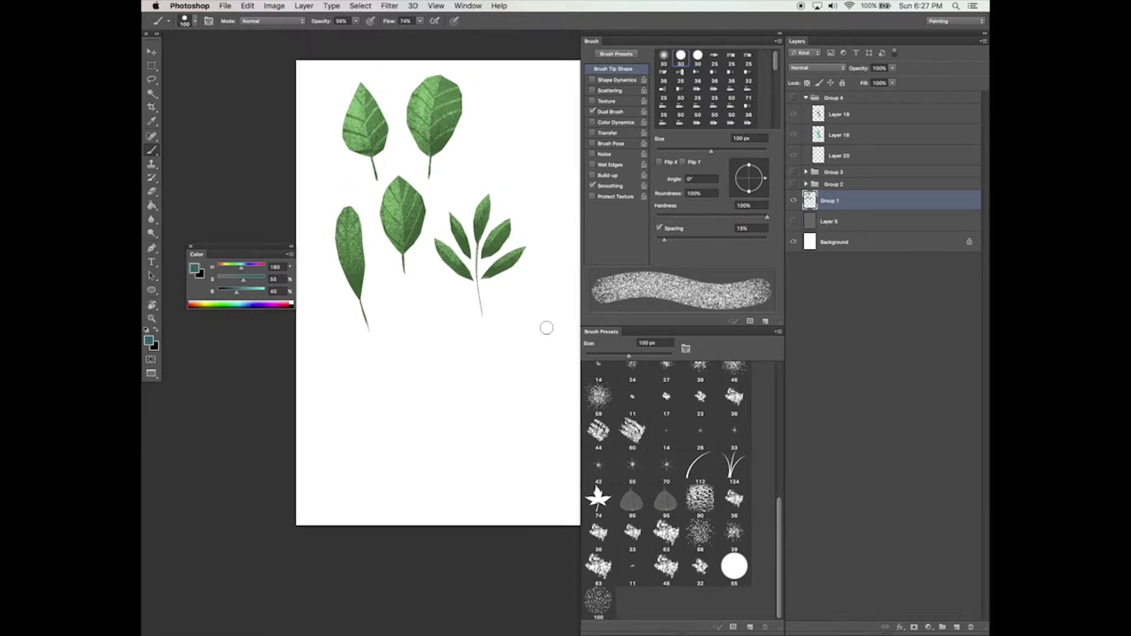
key(Tab)
key(Tab)
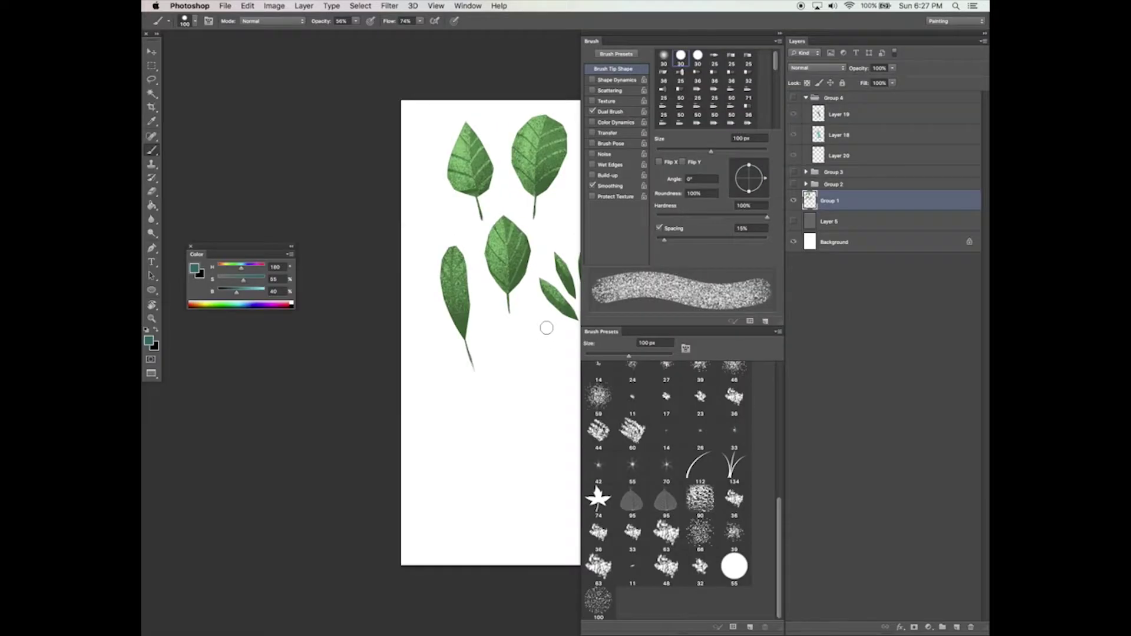
drag(535, 384, 457, 378)
key(v)
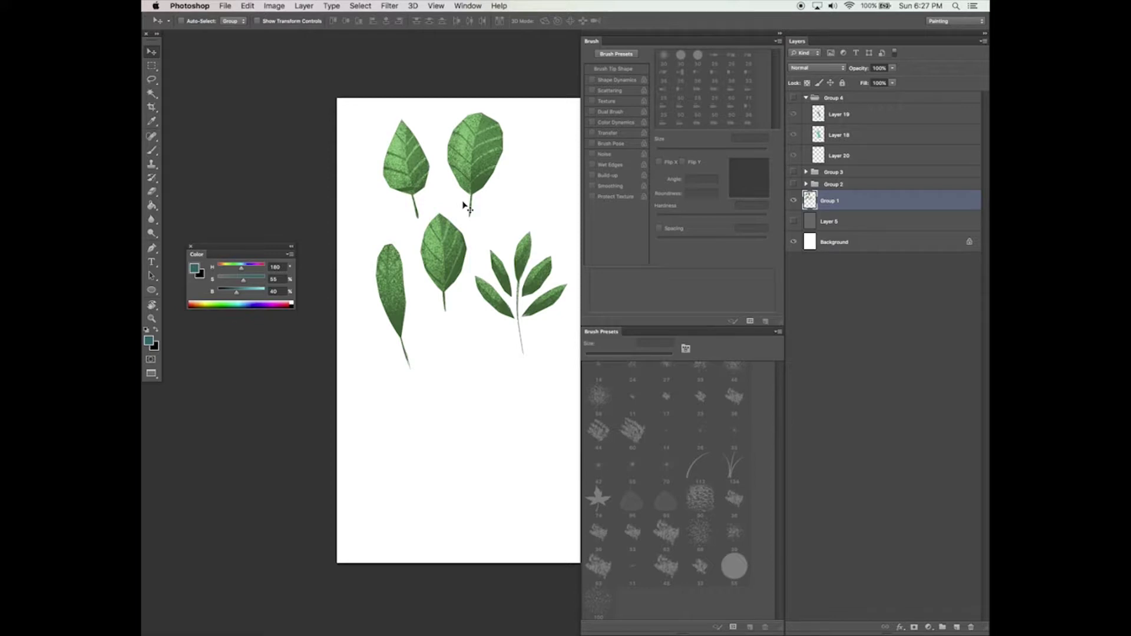
- Load the leaf outlines as a selection and fill them black on a new layer
super+click(812, 203)
click(957, 628)
key(g)
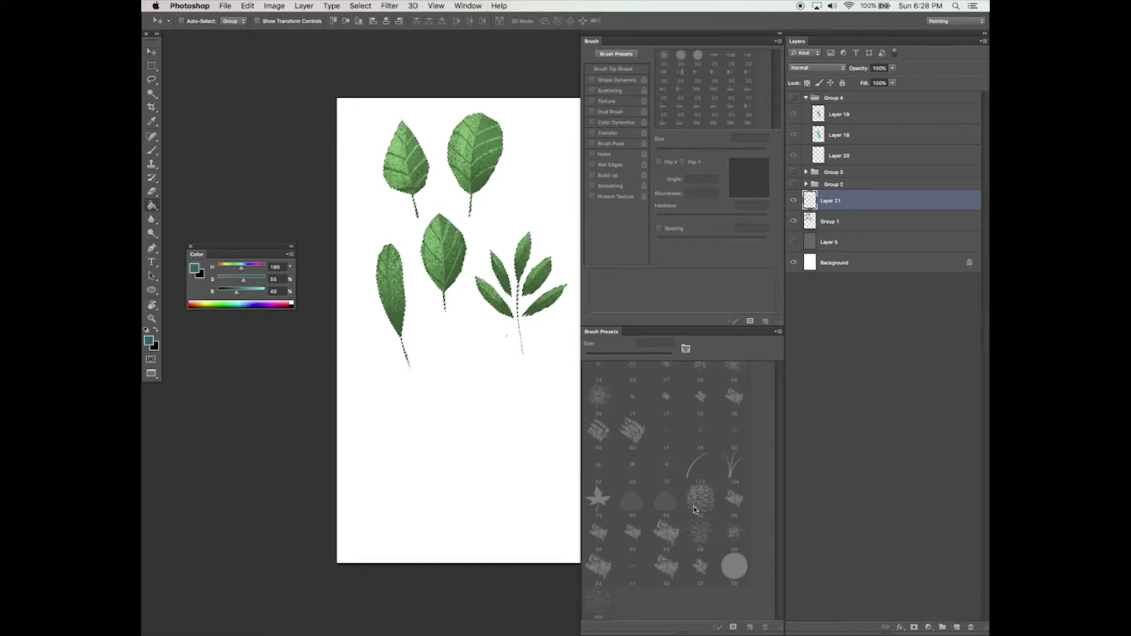
key(d)
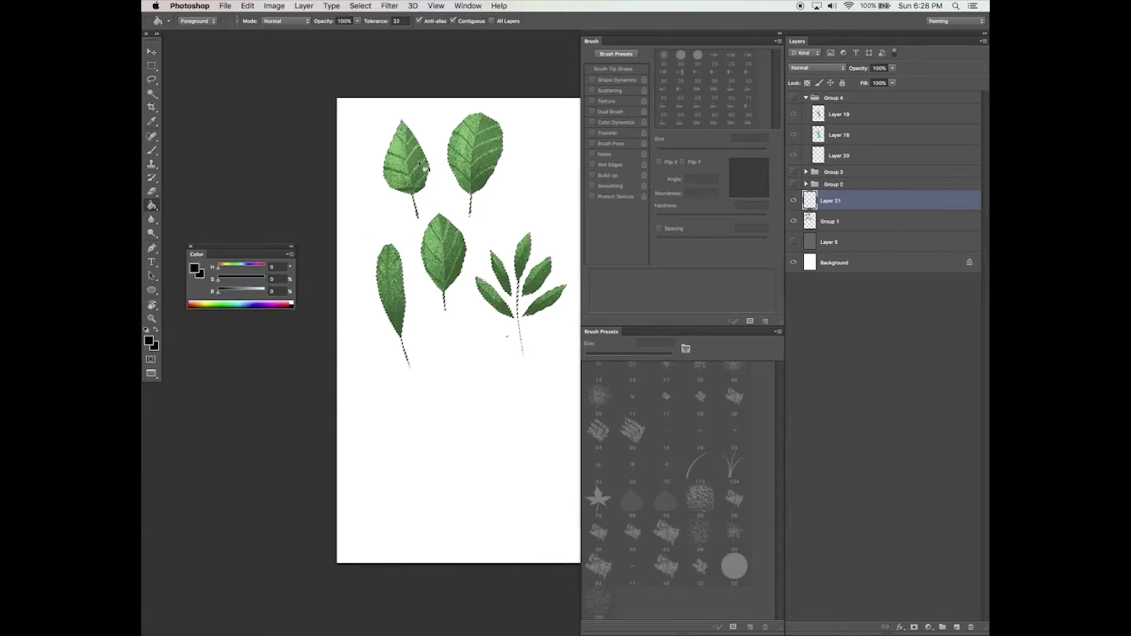
click(442, 268)
key(super+d)
key(v)
- Hide the green leaves and delete every black leaf except the top-left one
key(l)
click(793, 222)
drag(465, 106, 462, 195)
key(super+d)
key(Tab)
mouse_move(548, 98)
mouse_down()
mouse_move(586, 404)
mouse_move(563, 177)
mouse_up()
key(Delete)
- Delete leftover fragments and the stem, then move the black leaf to the page centre
drag(566, 108, 591, 105)
key(Delete)
drag(461, 270, 449, 315)
key(Delete)
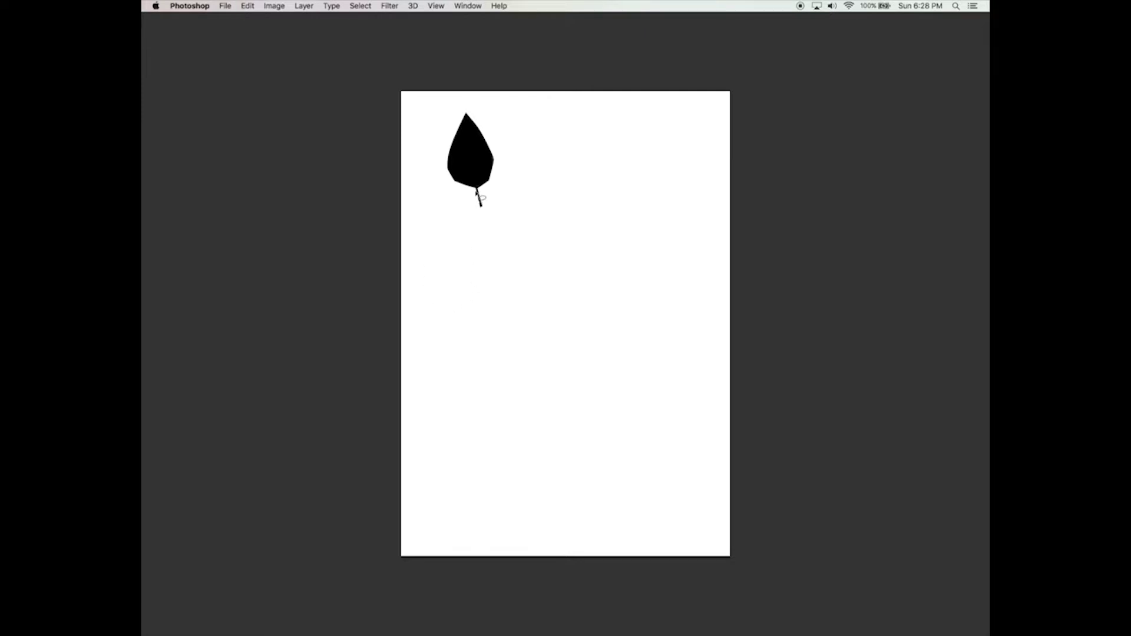
drag(484, 192, 480, 197)
key(Delete)
key(v)
drag(509, 231, 604, 315)
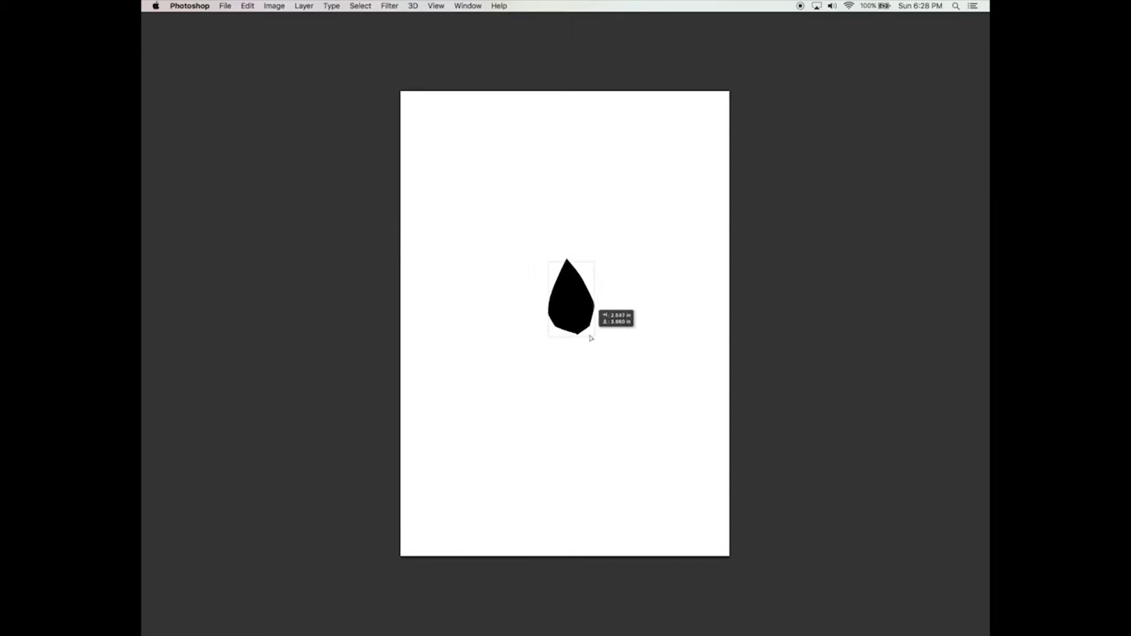
click(248, 6)
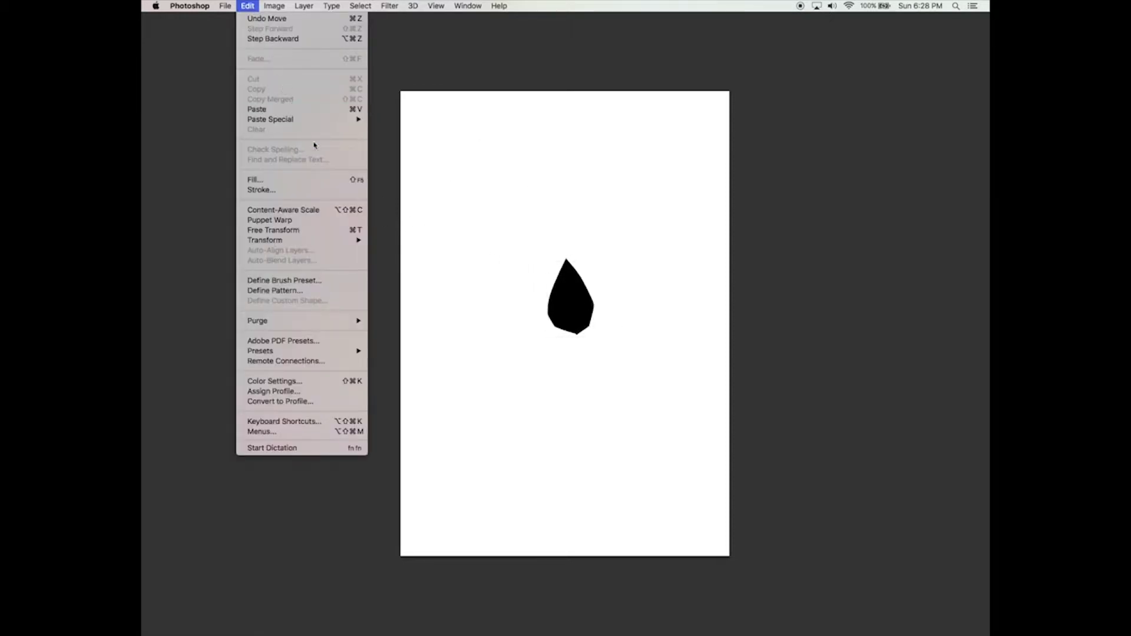
- Define the black leaf as a brush preset named 'leaf 01', then restore the panels
click(351, 281)
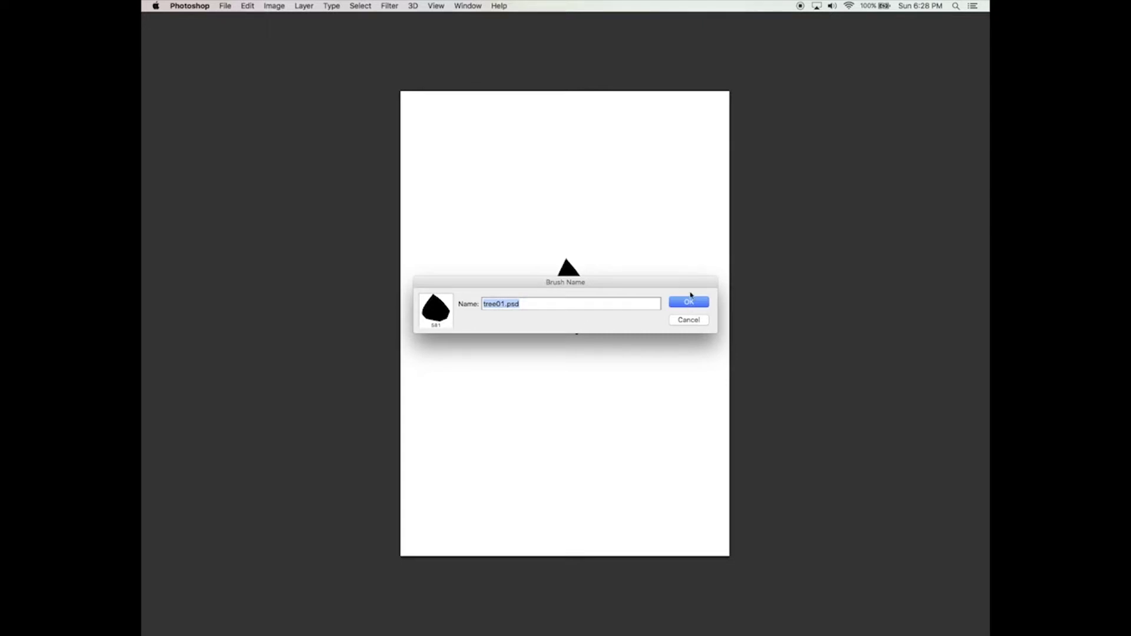
text(leaf 01)
key(Return)
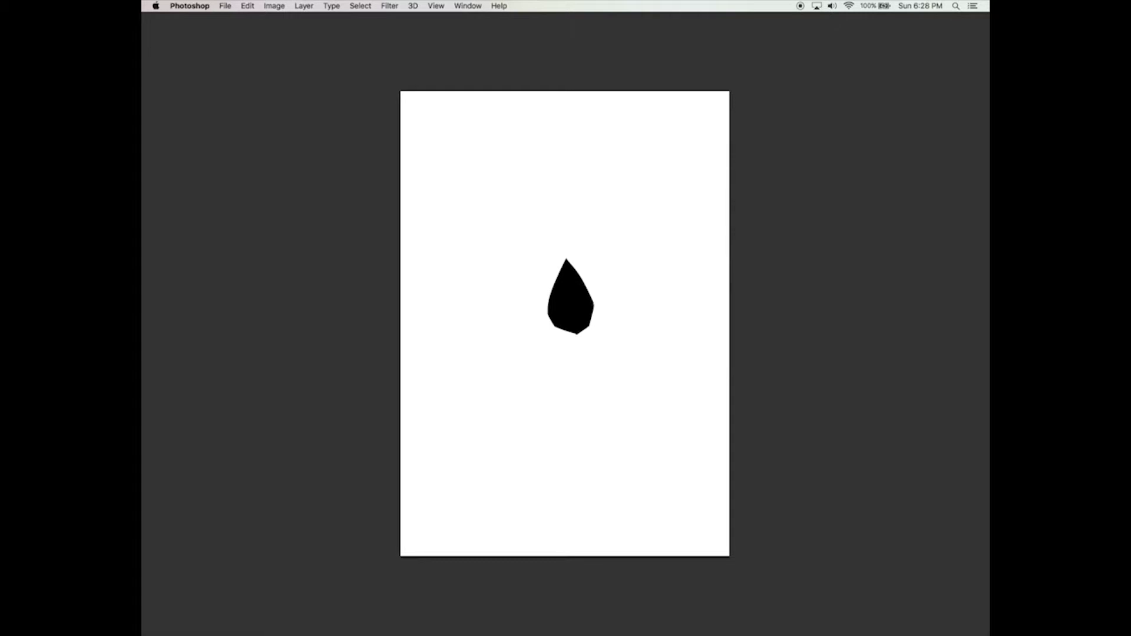
key(Tab)
scroll(515, 369, down, 2)
key(b)
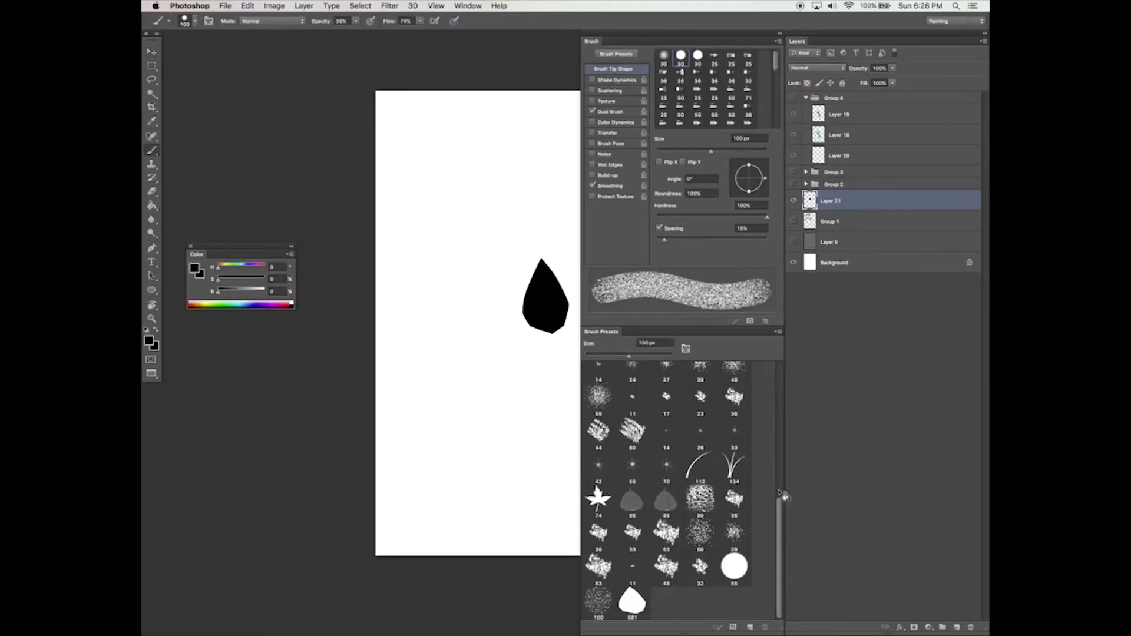
- Set the leaf brush to 112 px, hide the black leaf, and show the teal tree on grey
click(636, 600)
drag(717, 154, 715, 154)
click(794, 201)
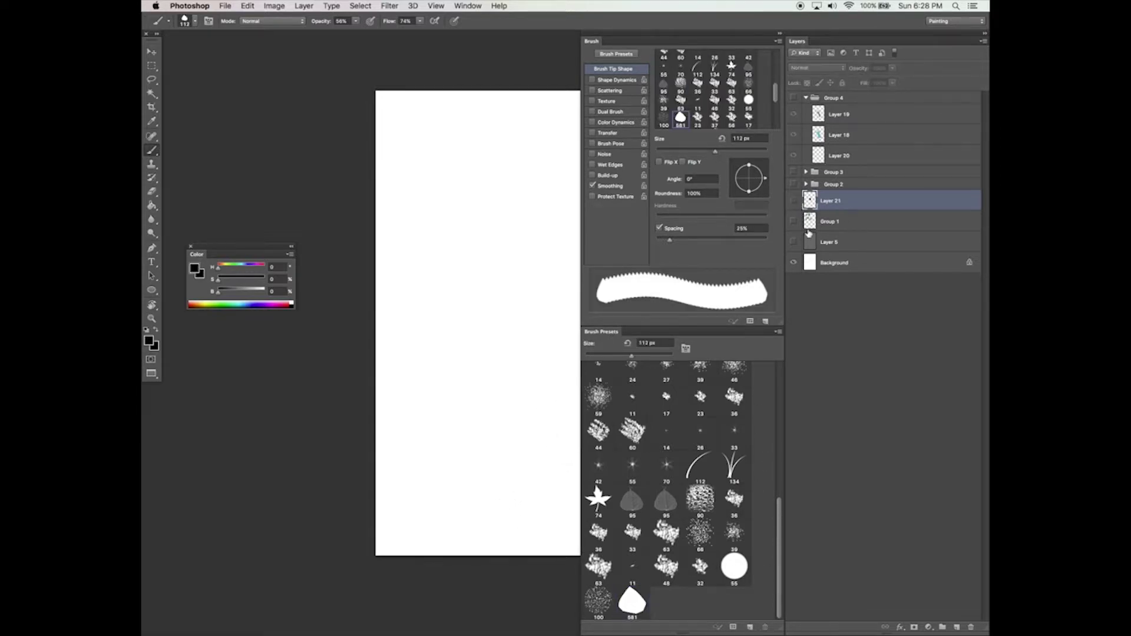
click(793, 98)
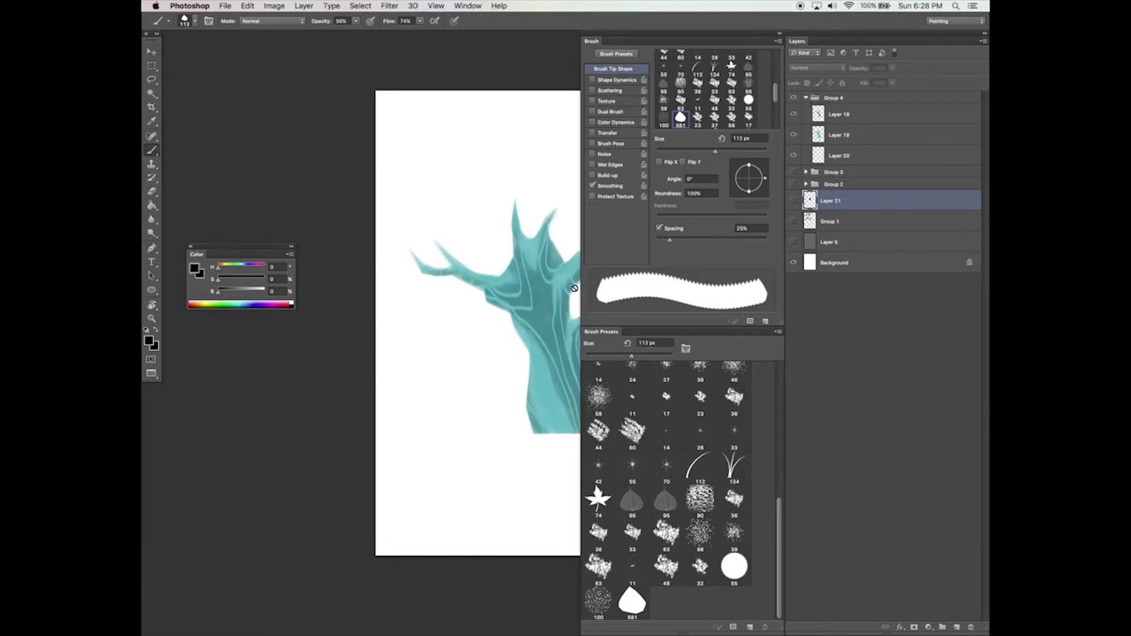
scroll(575, 289, right, 2)
click(794, 242)
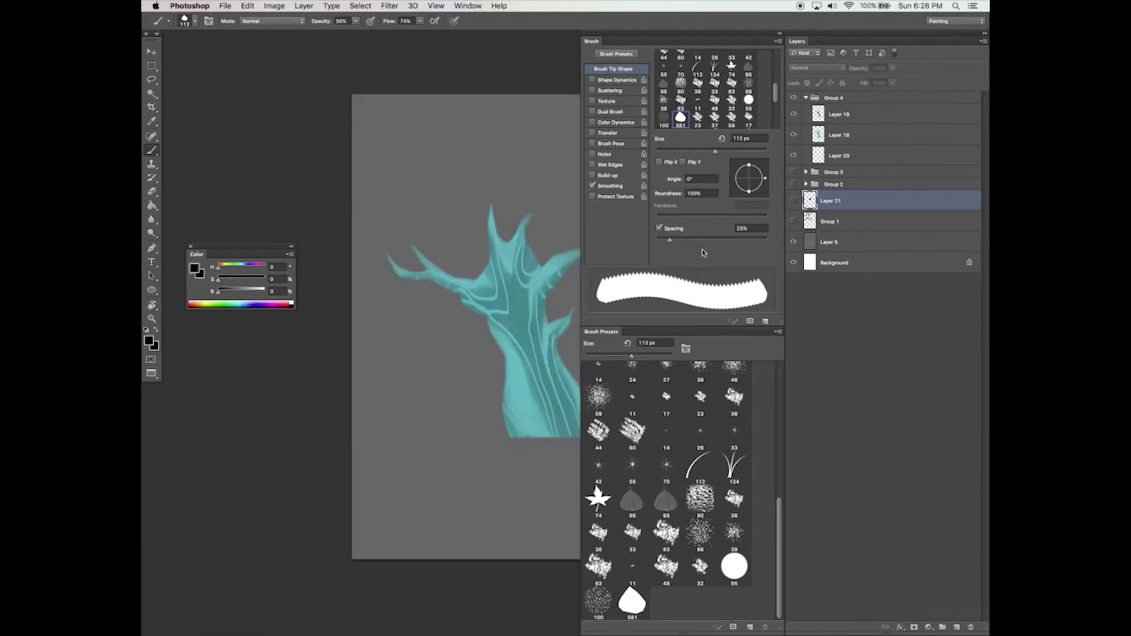
click(847, 121)
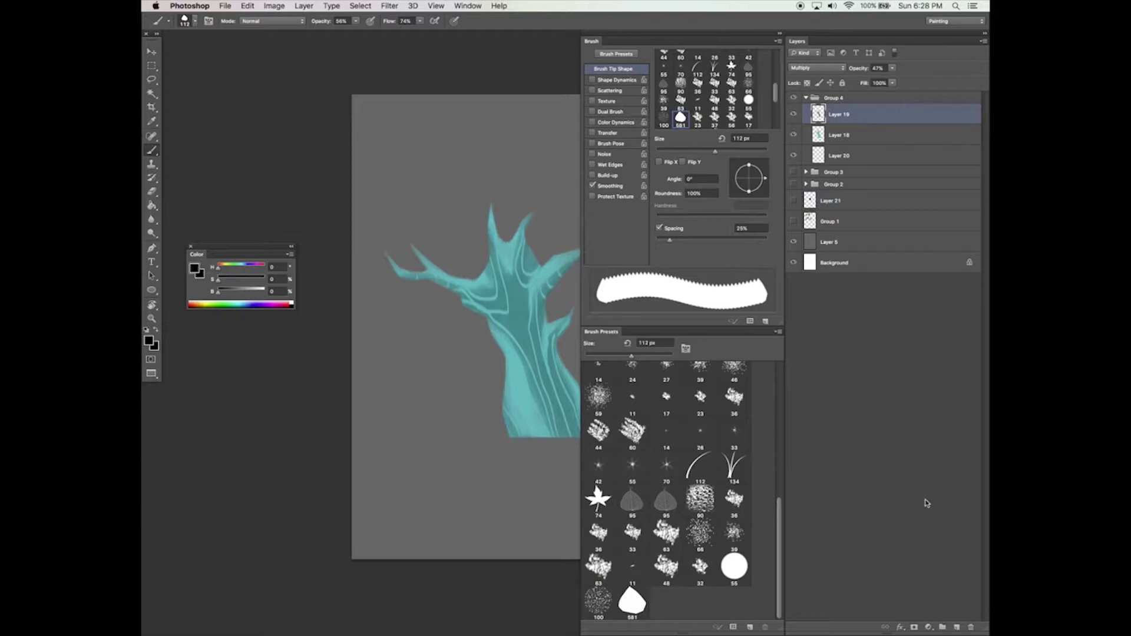
click(838, 156)
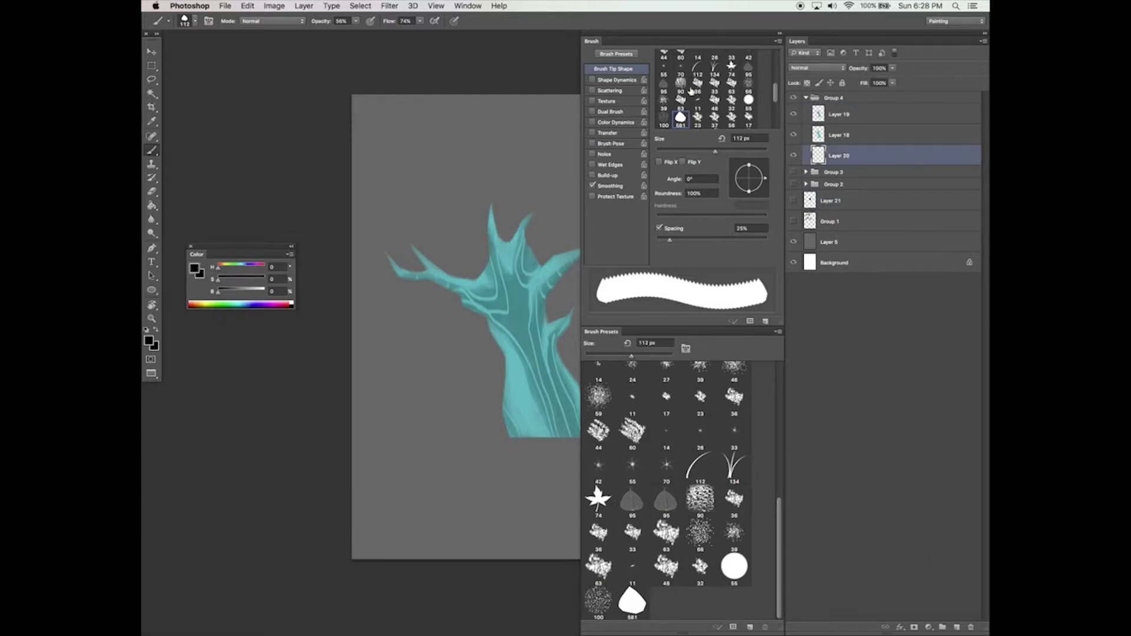
- Set brush spacing to 84% and enable Scattering with Count 2 and slight Count Jitter
drag(670, 239, 706, 239)
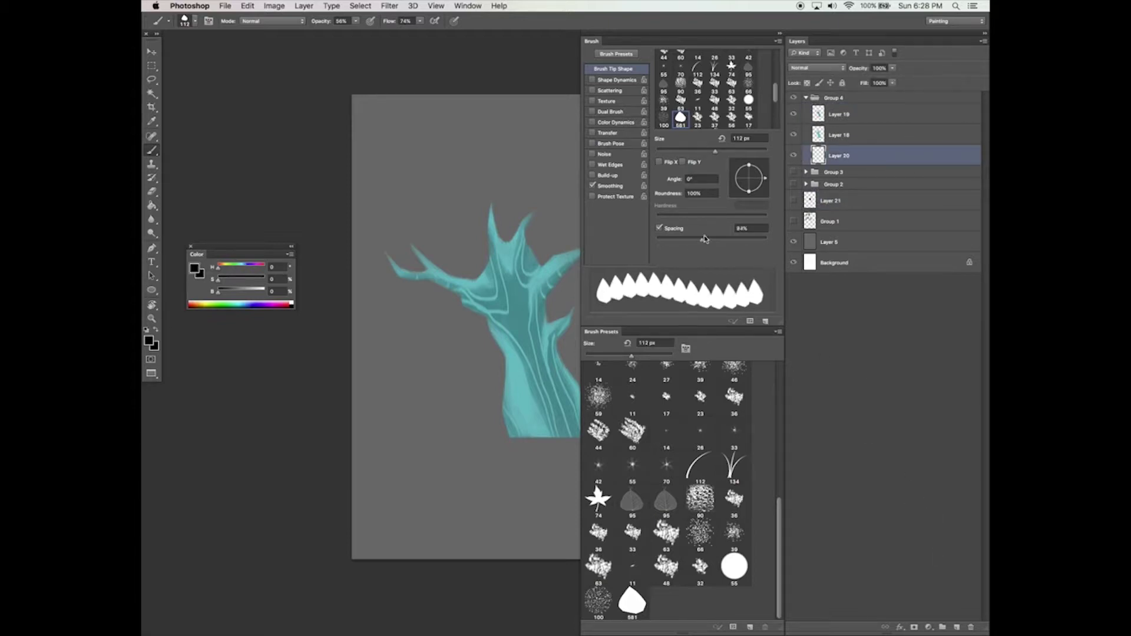
click(635, 91)
click(667, 106)
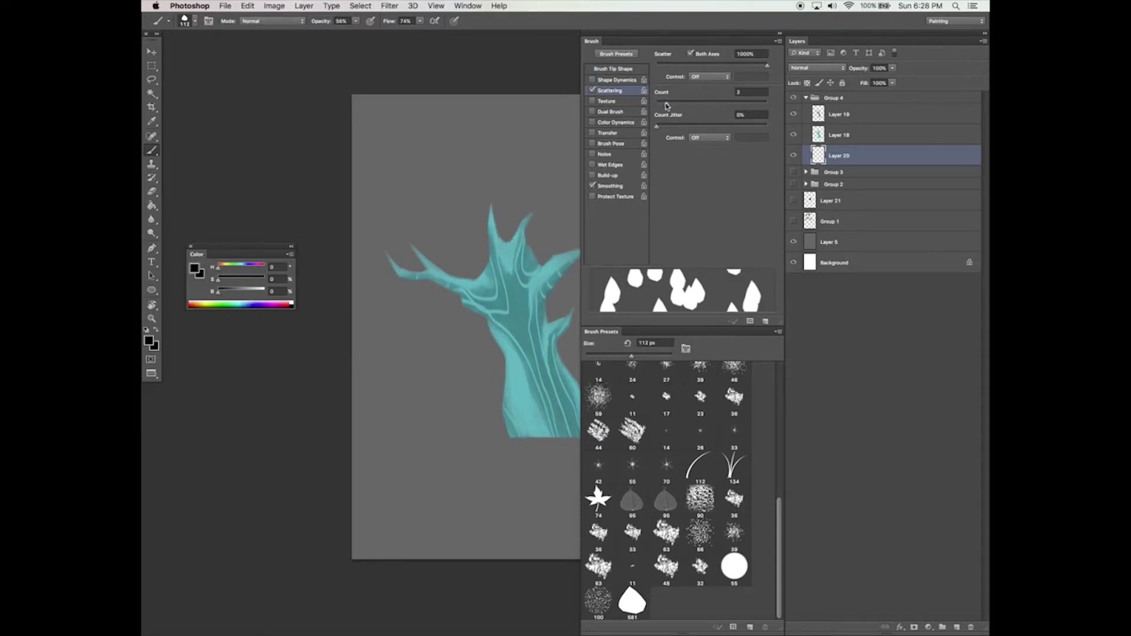
drag(668, 106, 712, 66)
click(666, 126)
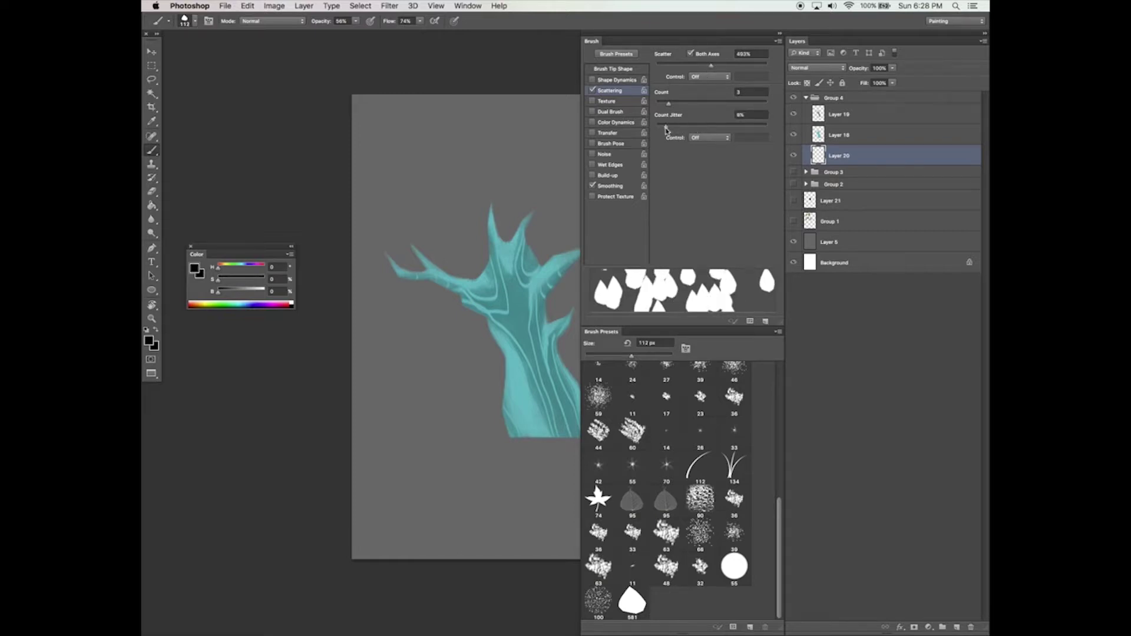
- Enable Shape Dynamics with 27% minimum diameter and 42% angle jitter, then hide the panels
click(623, 82)
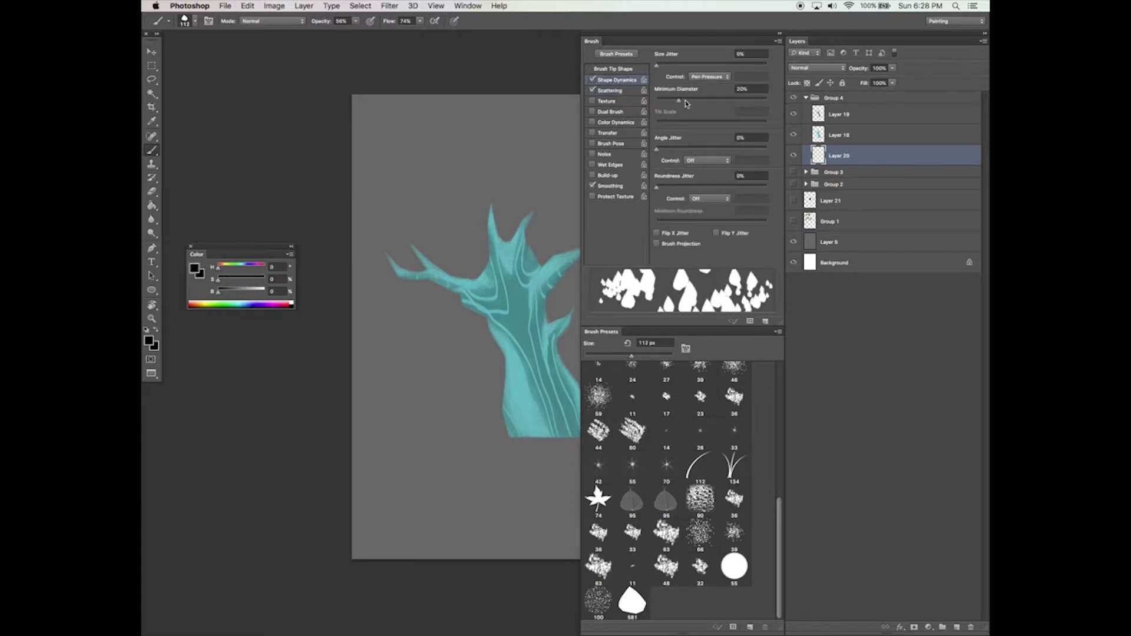
drag(687, 103, 687, 102)
click(713, 148)
drag(712, 148, 703, 148)
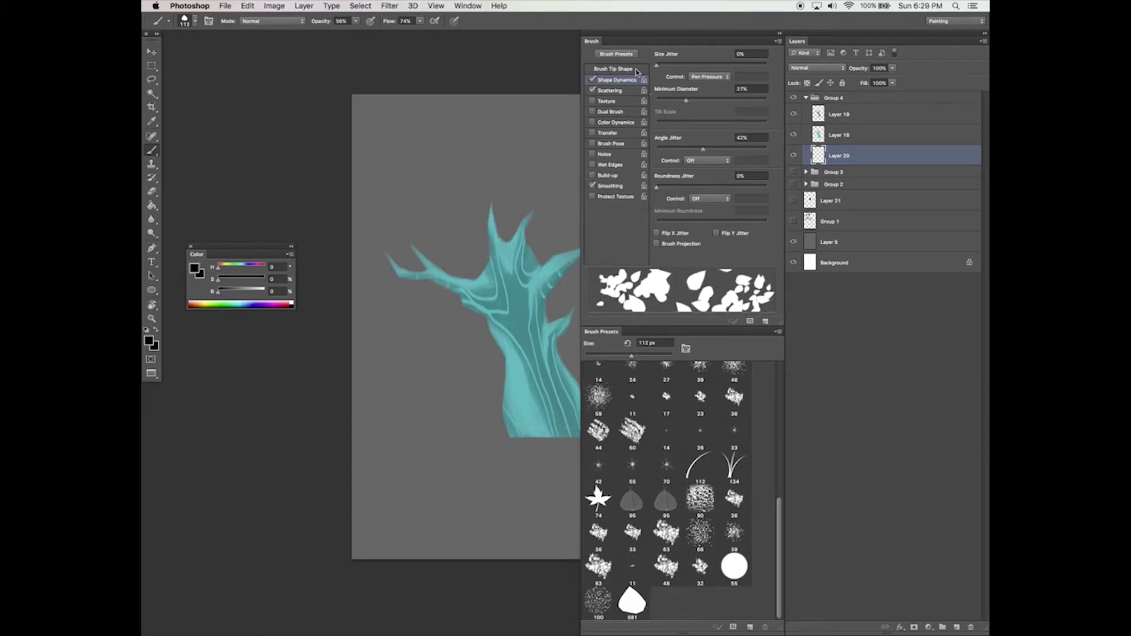
click(781, 35)
key(Tab)
key(Tab)
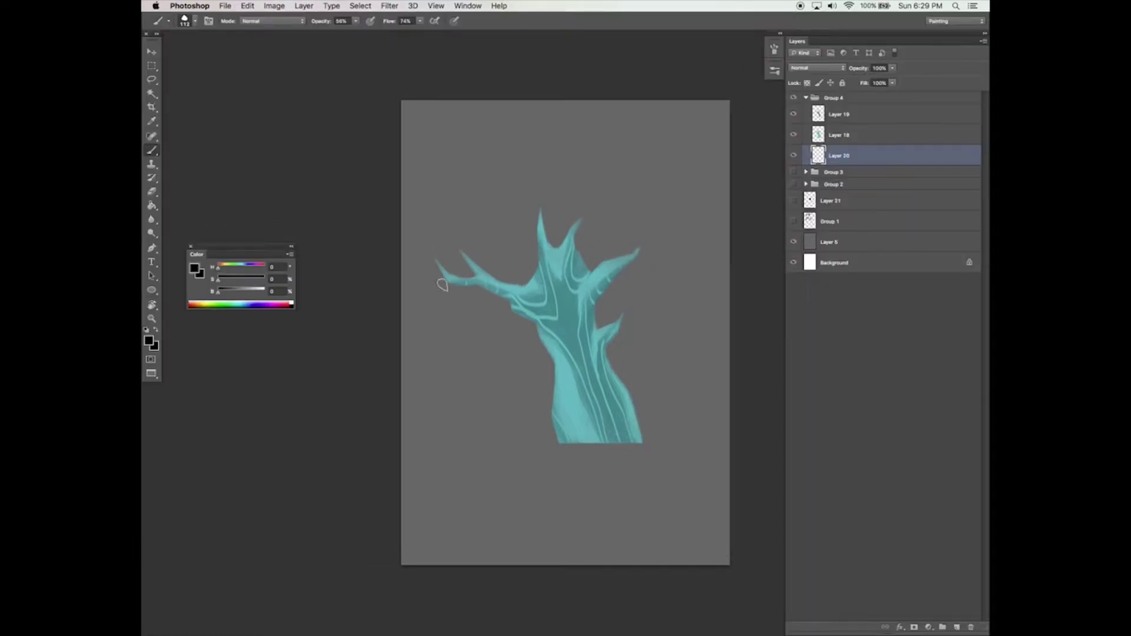
- Pick a dark red and paint leafy foliage on the left branch tip
click(256, 292)
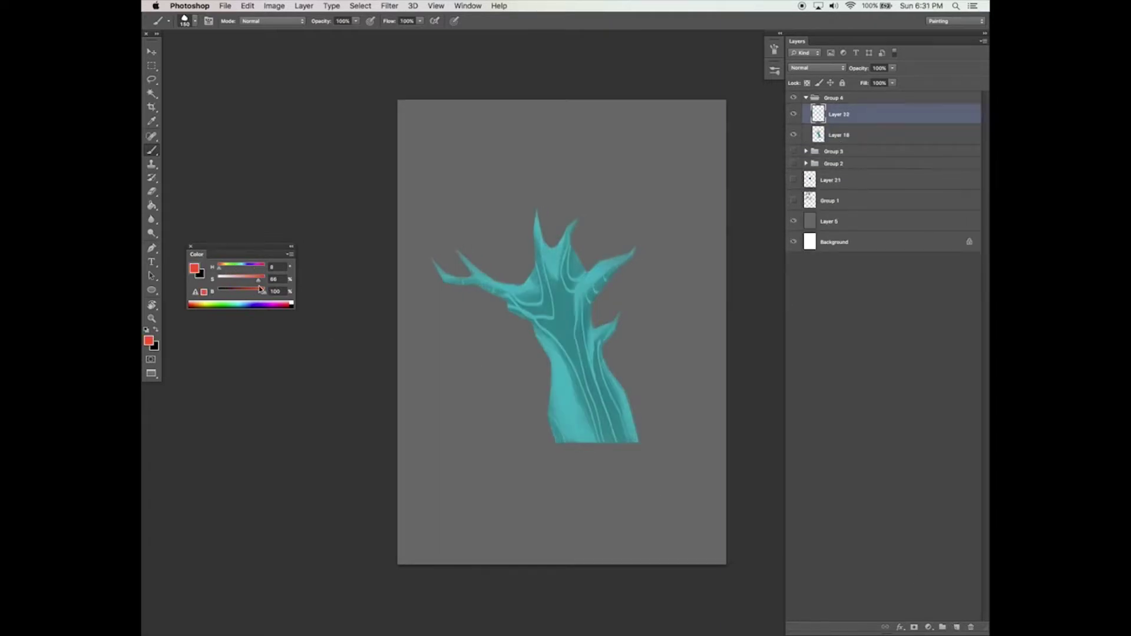
drag(263, 291, 247, 291)
drag(438, 259, 454, 265)
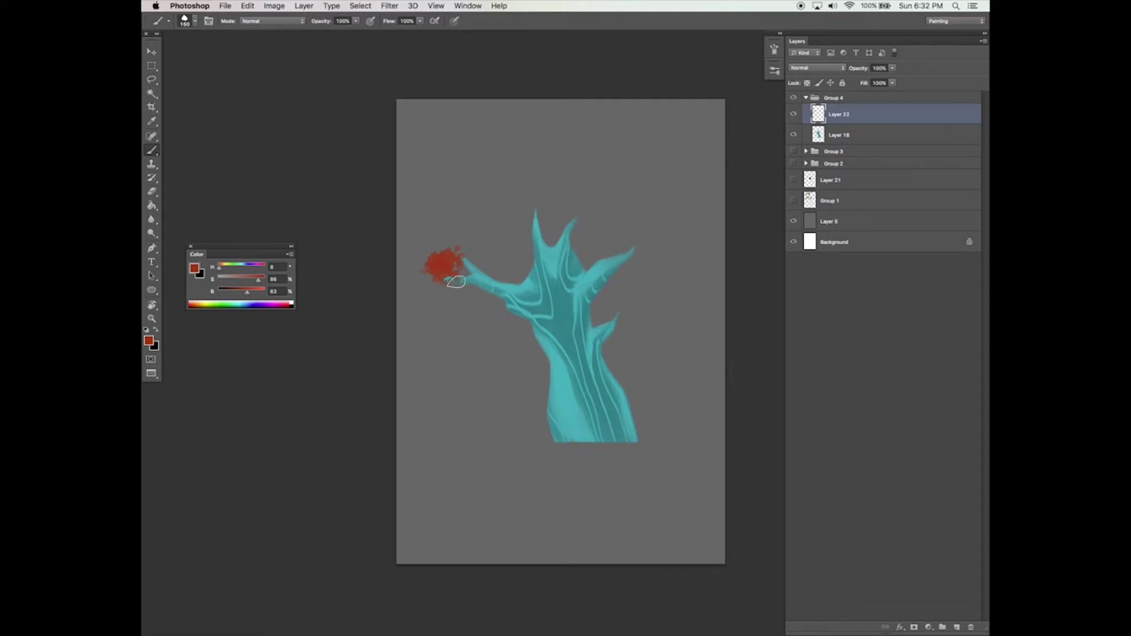
key(ctrl+z)
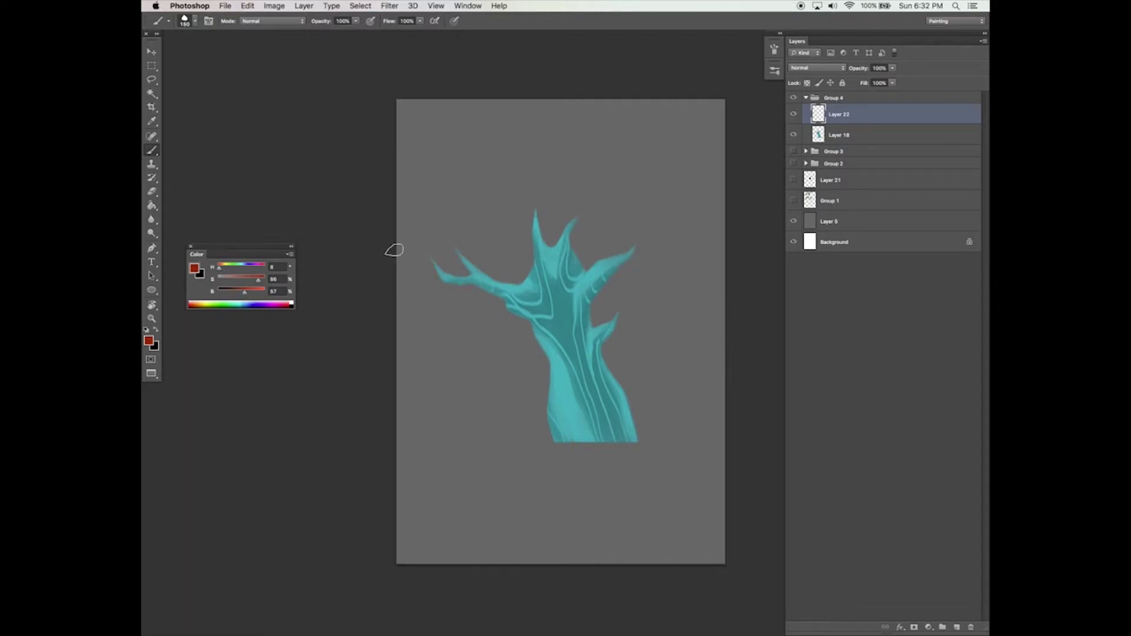
mouse_move(444, 252)
mouse_down()
mouse_move(434, 255)
mouse_move(449, 273)
mouse_up()
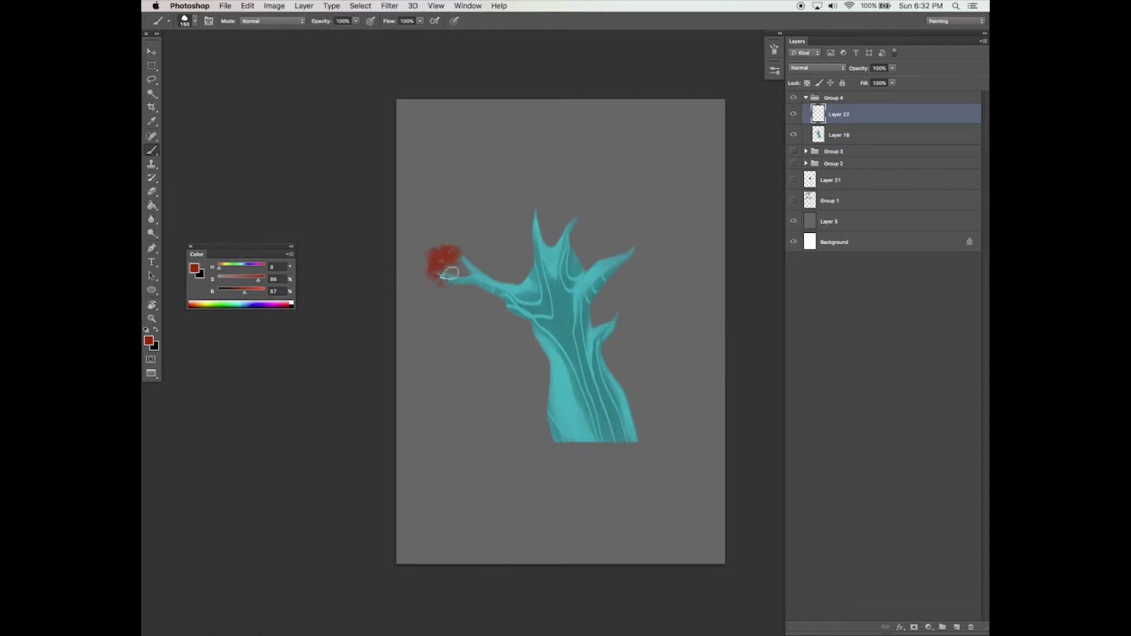
click(794, 221)
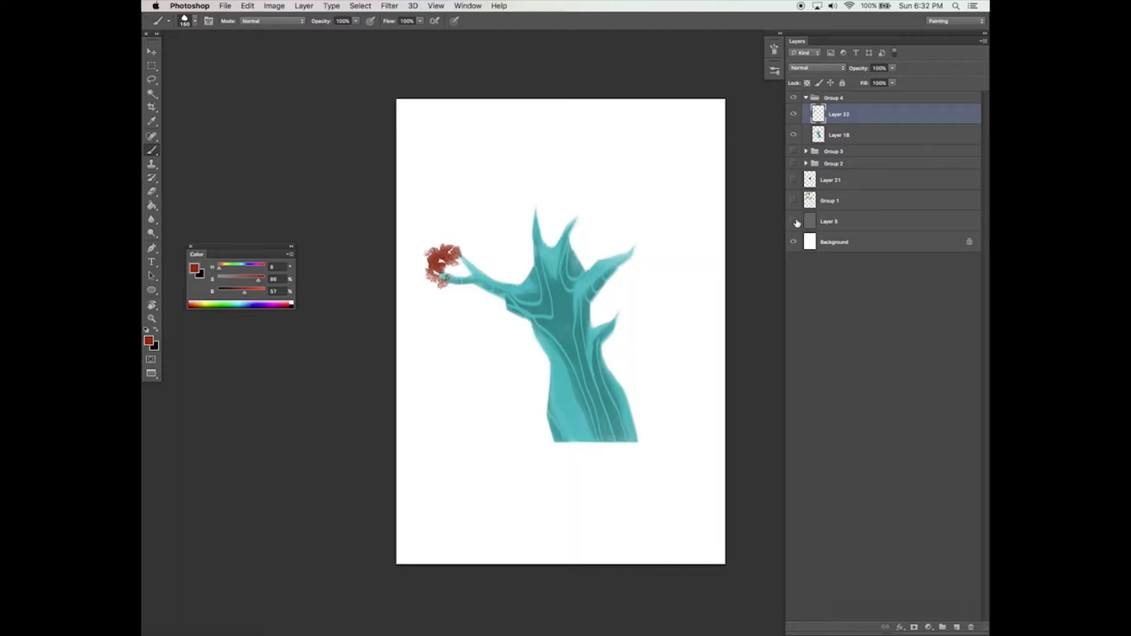
click(794, 221)
mouse_move(439, 257)
mouse_down()
mouse_move(448, 283)
mouse_move(430, 260)
mouse_move(453, 242)
mouse_up()
- Paint the red crown over the trunk top and a tuft at the right branch tip
mouse_move(538, 197)
mouse_down()
mouse_move(528, 212)
mouse_move(563, 203)
mouse_move(522, 212)
mouse_move(574, 224)
mouse_move(578, 191)
mouse_move(619, 228)
mouse_move(573, 176)
mouse_move(574, 190)
mouse_move(628, 212)
mouse_move(636, 247)
mouse_move(652, 247)
mouse_move(516, 207)
mouse_move(586, 168)
mouse_move(565, 177)
mouse_move(533, 165)
mouse_up()
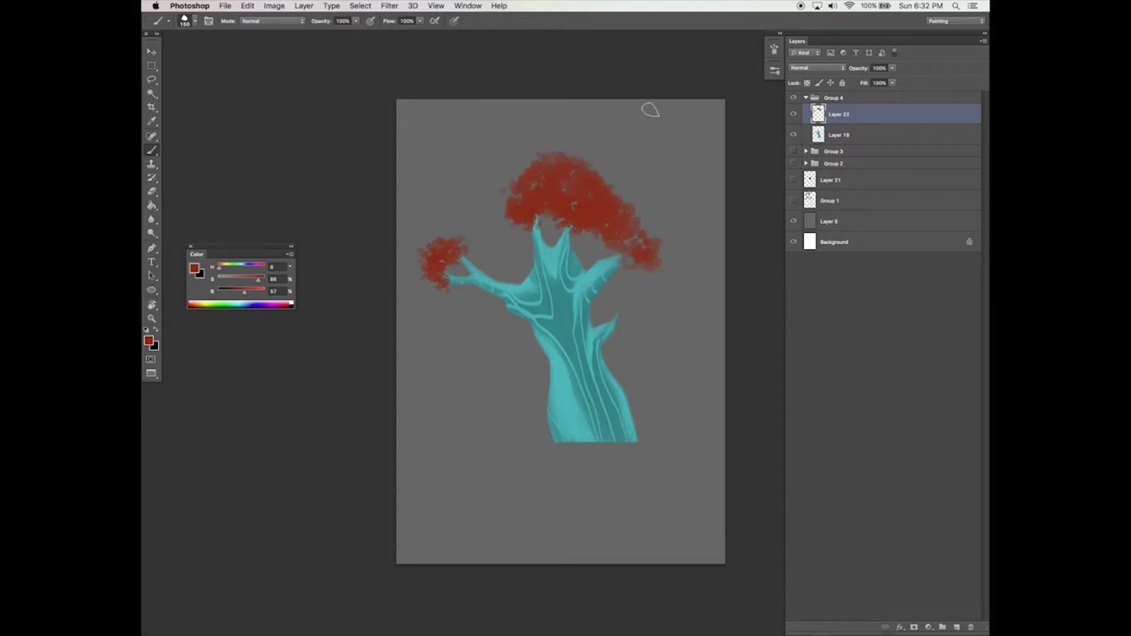
mouse_move(614, 165)
mouse_down()
mouse_move(619, 195)
mouse_move(586, 168)
mouse_move(654, 241)
mouse_move(657, 264)
mouse_move(671, 262)
mouse_move(645, 257)
mouse_up()
mouse_move(509, 184)
mouse_down()
mouse_move(518, 179)
mouse_move(498, 172)
mouse_move(516, 226)
mouse_up()
mouse_move(634, 312)
mouse_down()
mouse_move(628, 321)
mouse_move(649, 324)
mouse_move(616, 330)
mouse_up()
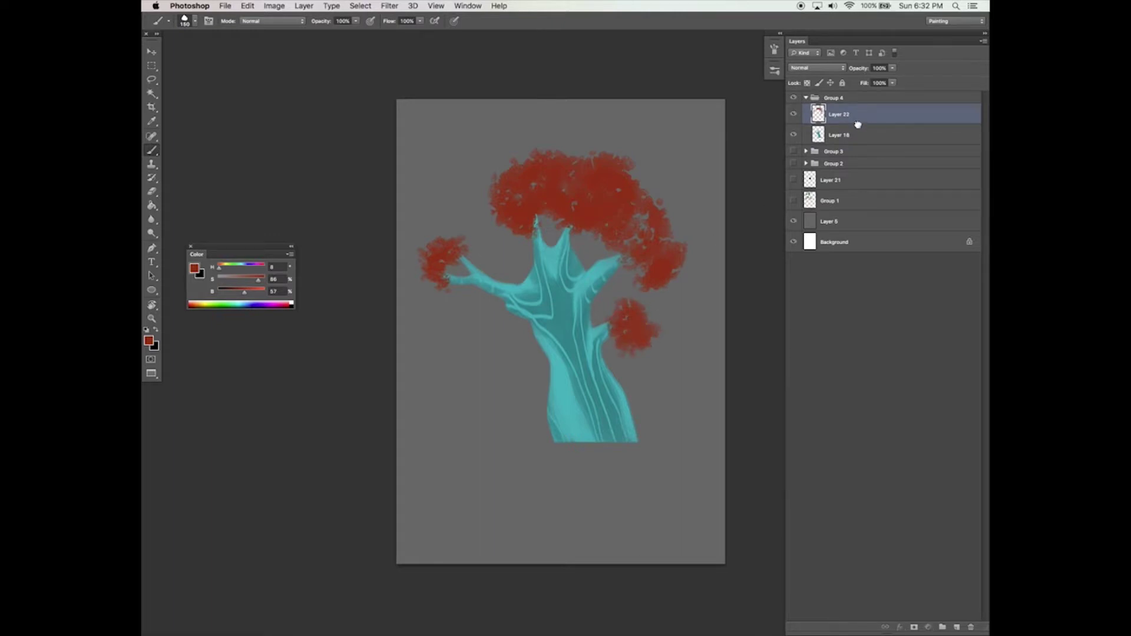
- Move Layer 22 below the trunk's Layer 18 and fill out the right clump and crown
drag(858, 125, 865, 142)
drag(628, 307, 607, 334)
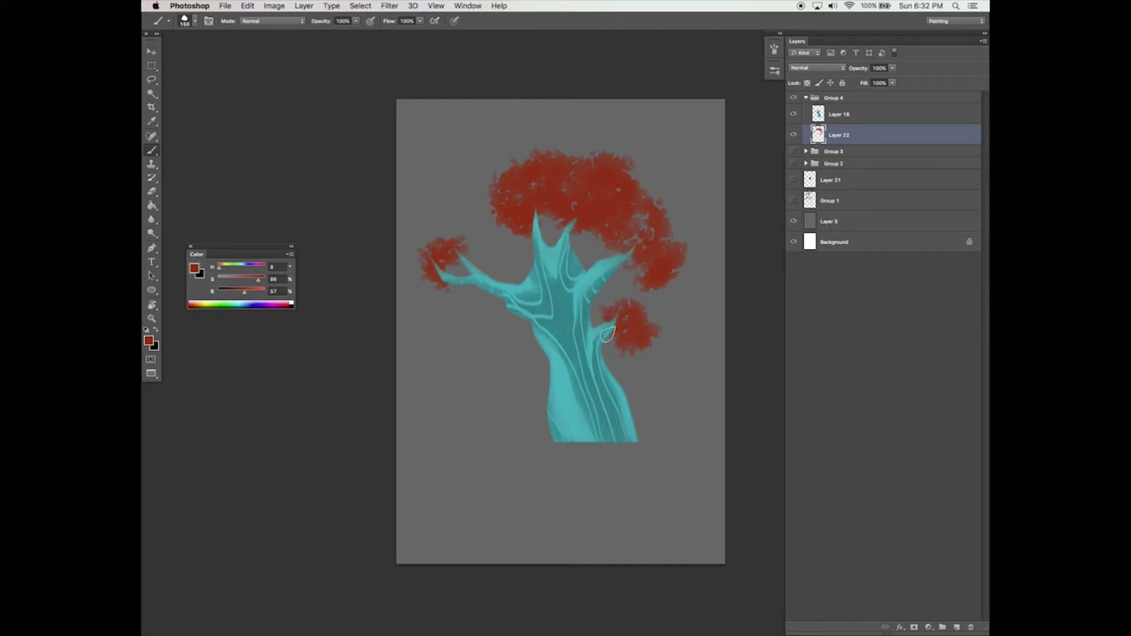
mouse_move(514, 219)
mouse_down()
mouse_move(517, 239)
mouse_move(488, 206)
mouse_move(626, 278)
mouse_up()
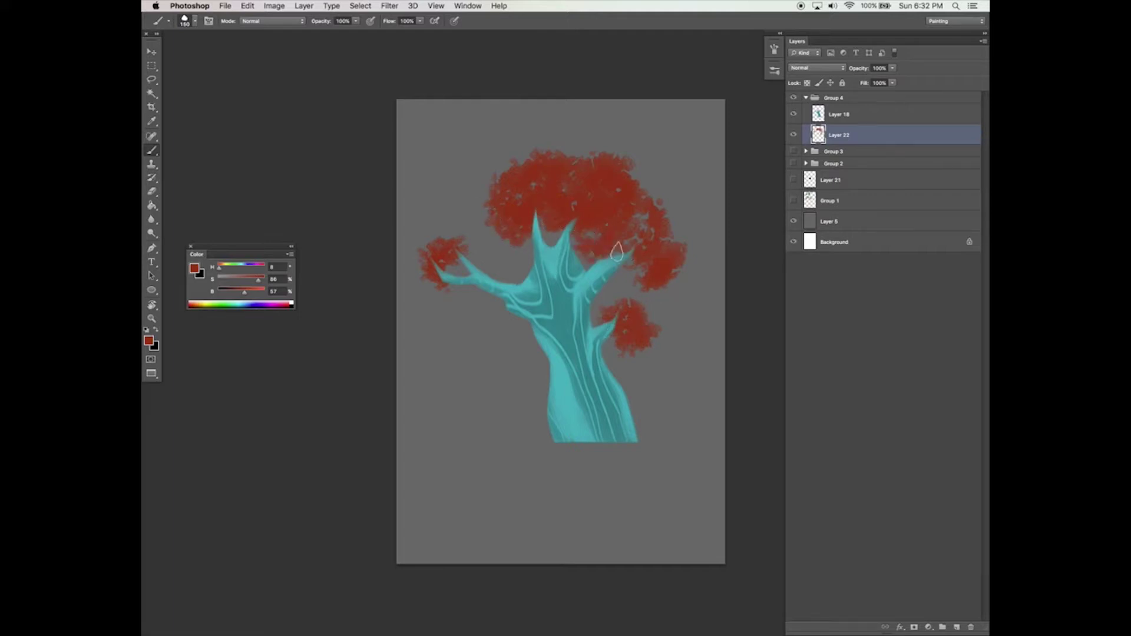
click(793, 222)
- Densify the upper crown, gaps around the trunk spikes, and both side clusters
mouse_move(519, 200)
mouse_down()
mouse_move(542, 189)
mouse_move(504, 204)
mouse_move(598, 183)
mouse_up()
mouse_move(539, 230)
mouse_down()
mouse_move(574, 209)
mouse_move(590, 251)
mouse_move(634, 212)
mouse_move(618, 192)
mouse_move(630, 268)
mouse_move(648, 283)
mouse_move(637, 235)
mouse_move(651, 209)
mouse_move(610, 239)
mouse_up()
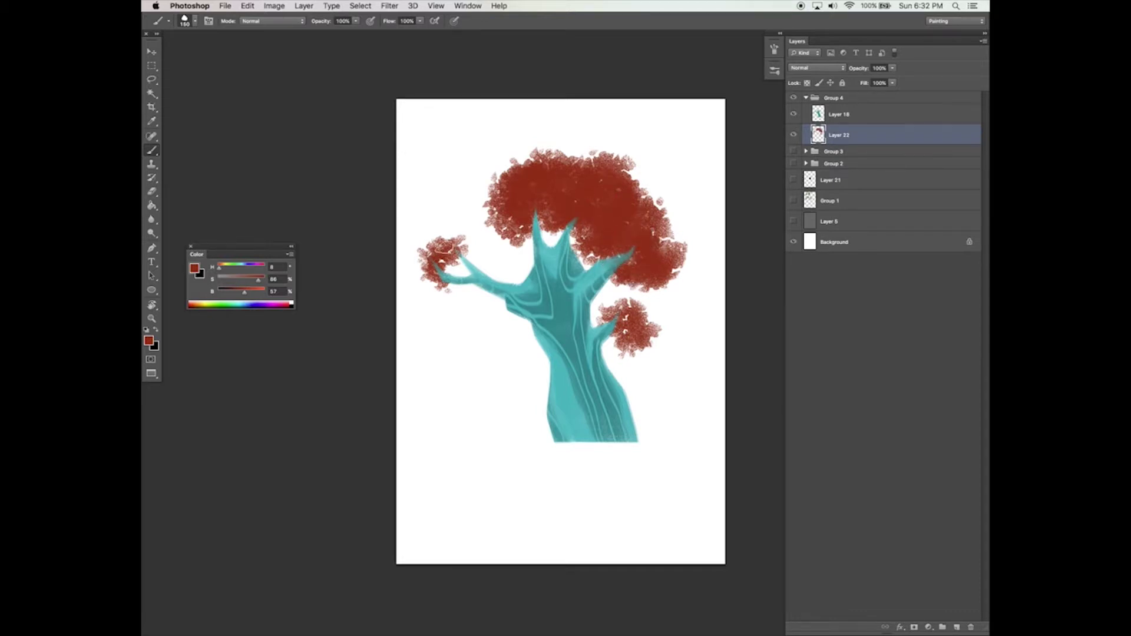
mouse_move(446, 251)
mouse_down()
mouse_move(430, 277)
mouse_move(439, 286)
mouse_move(457, 253)
mouse_up()
mouse_move(624, 320)
mouse_down()
mouse_move(613, 339)
mouse_move(622, 326)
mouse_up()
click(795, 221)
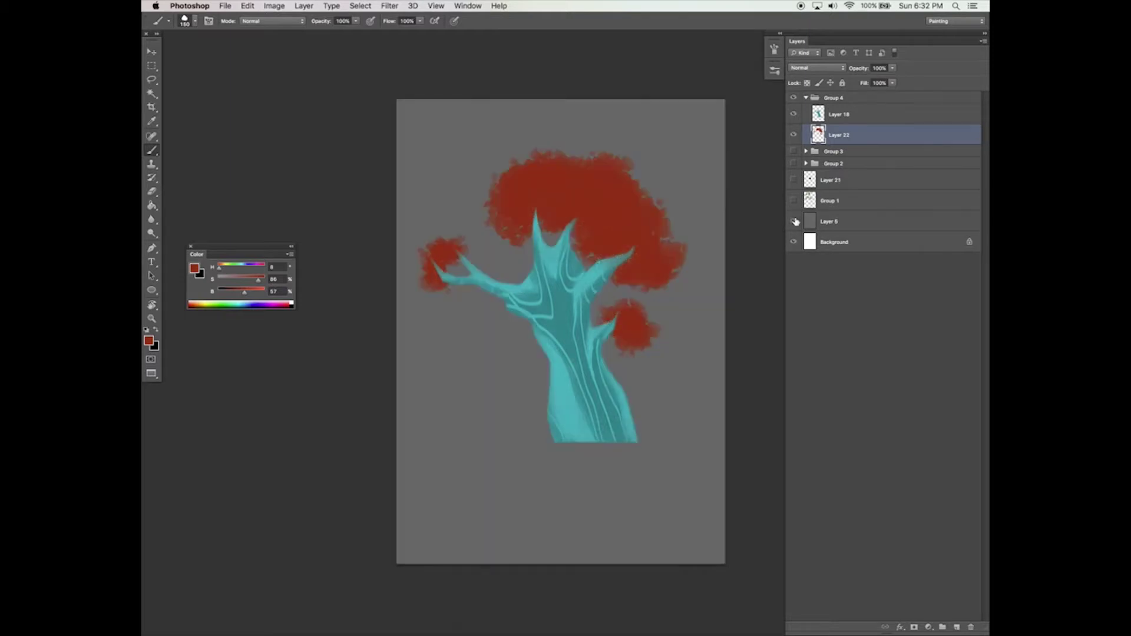
click(794, 221)
click(254, 291)
- On a new layer, brush lighter red highlights over the left cluster, crown top and right cluster
click(957, 628)
drag(430, 246, 444, 250)
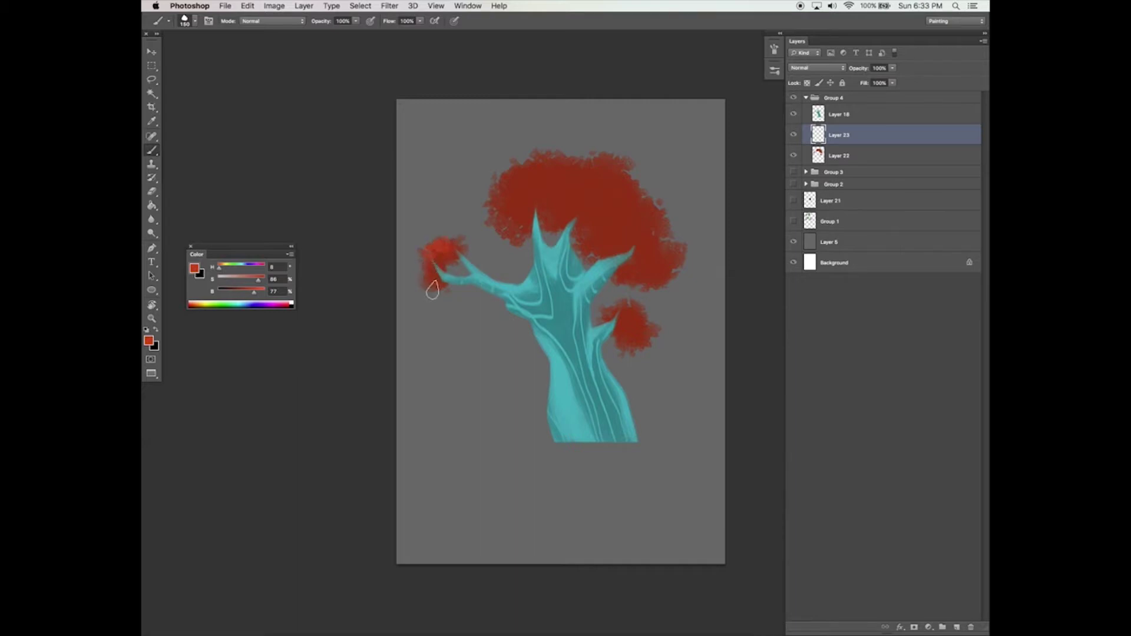
click(796, 241)
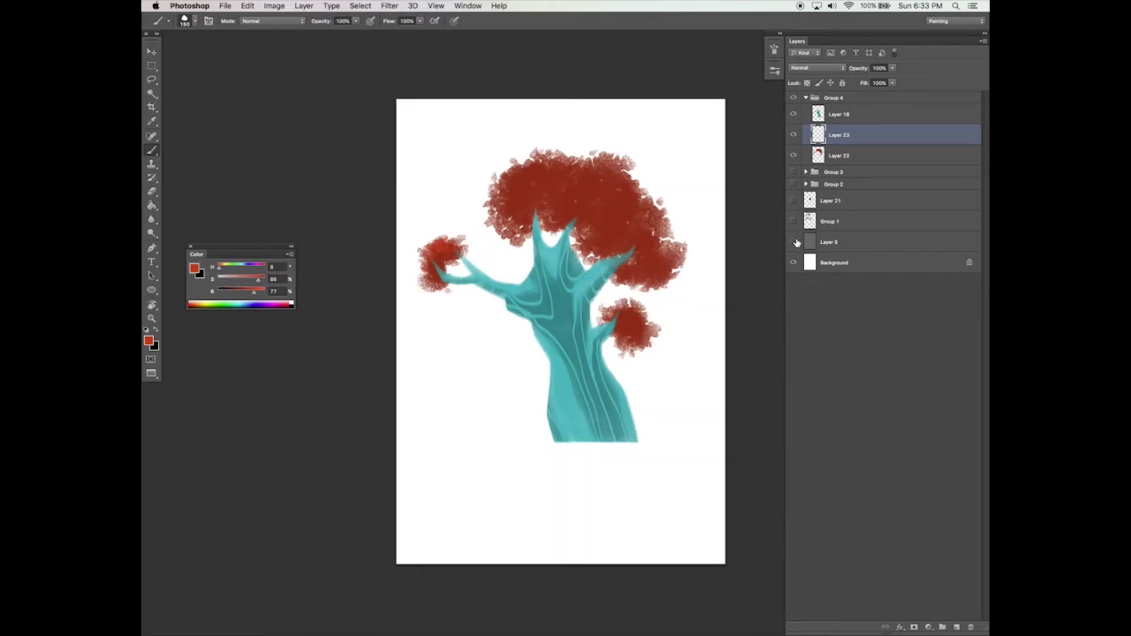
click(795, 241)
mouse_move(531, 142)
mouse_down()
mouse_move(504, 182)
mouse_move(543, 169)
mouse_move(544, 194)
mouse_move(515, 203)
mouse_up()
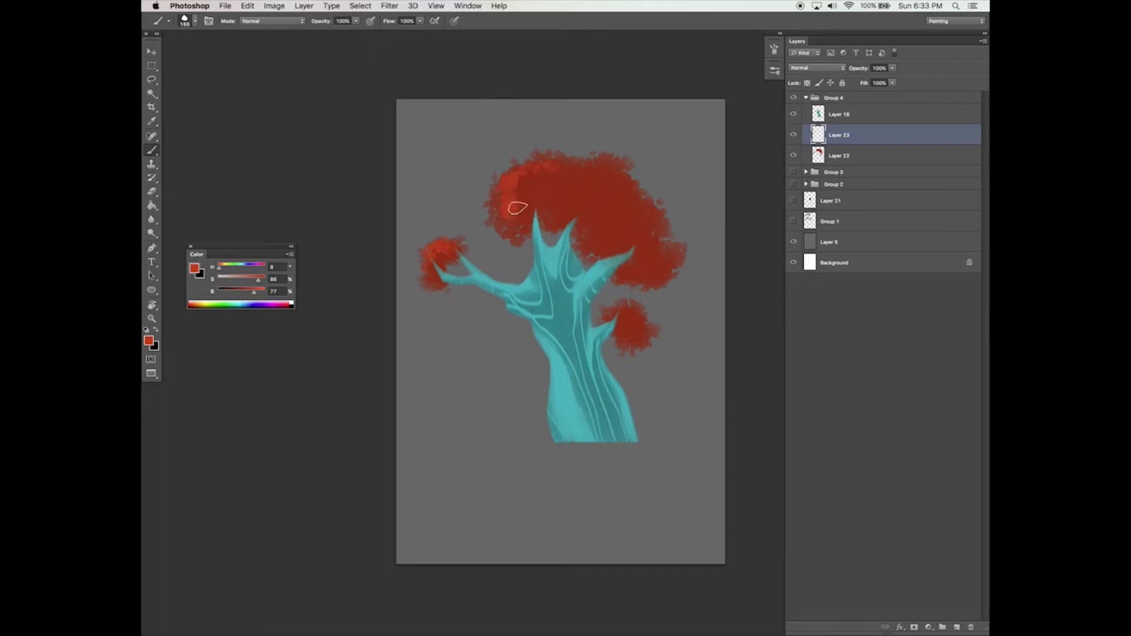
mouse_move(585, 167)
mouse_down()
mouse_move(548, 162)
mouse_move(551, 182)
mouse_move(589, 184)
mouse_move(497, 220)
mouse_move(639, 189)
mouse_move(614, 199)
mouse_move(624, 210)
mouse_move(631, 195)
mouse_move(672, 227)
mouse_move(650, 213)
mouse_move(652, 265)
mouse_move(669, 260)
mouse_move(648, 278)
mouse_move(670, 258)
mouse_up()
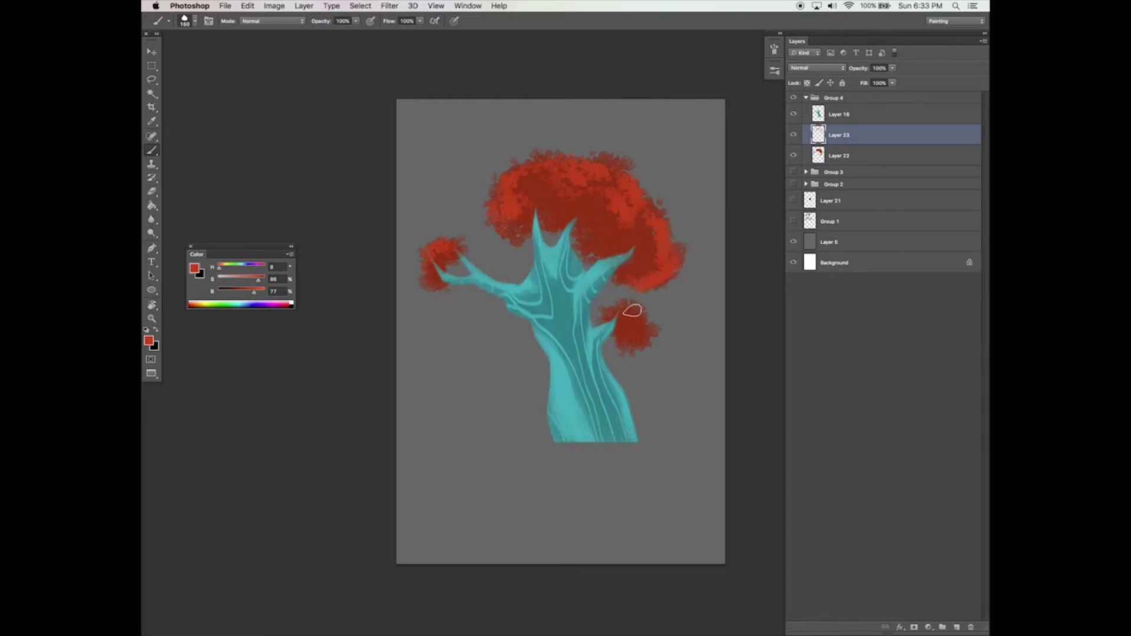
mouse_move(634, 308)
mouse_down()
mouse_move(639, 331)
mouse_move(618, 323)
mouse_move(638, 345)
mouse_up()
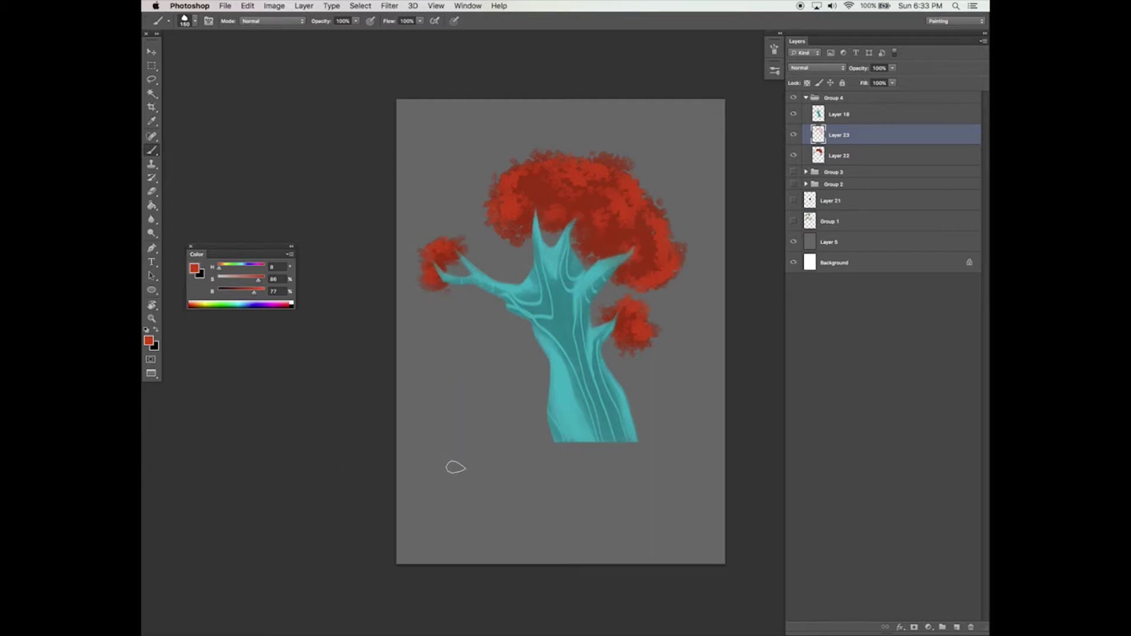
click(835, 157)
click(957, 627)
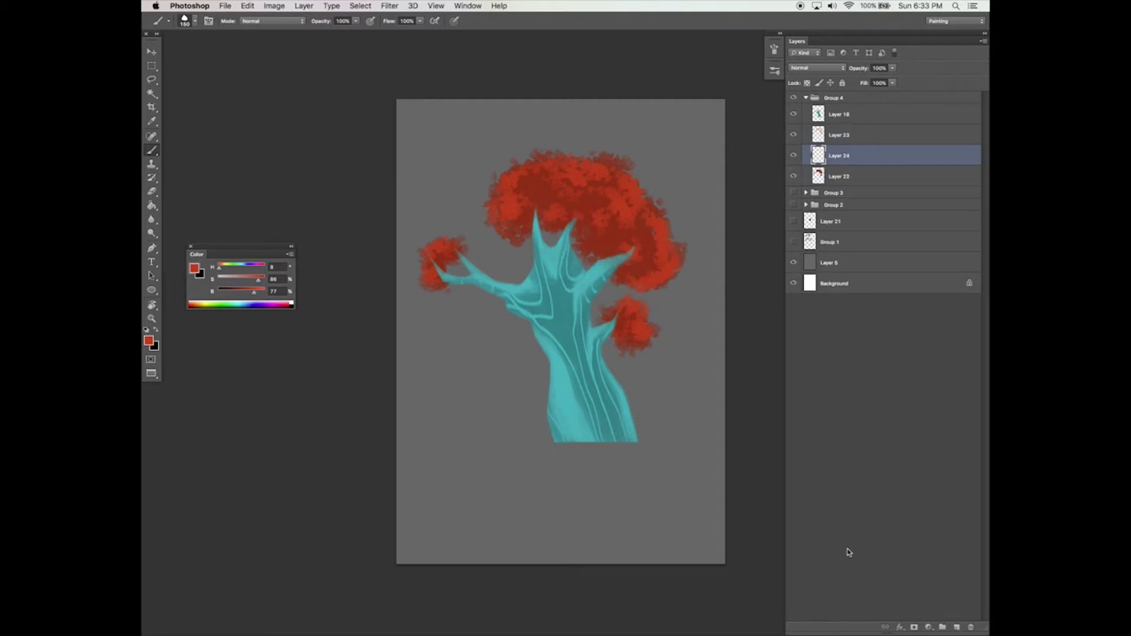
- Darken the painting red to Brightness 34 for the foliage shadows
drag(254, 290, 234, 290)
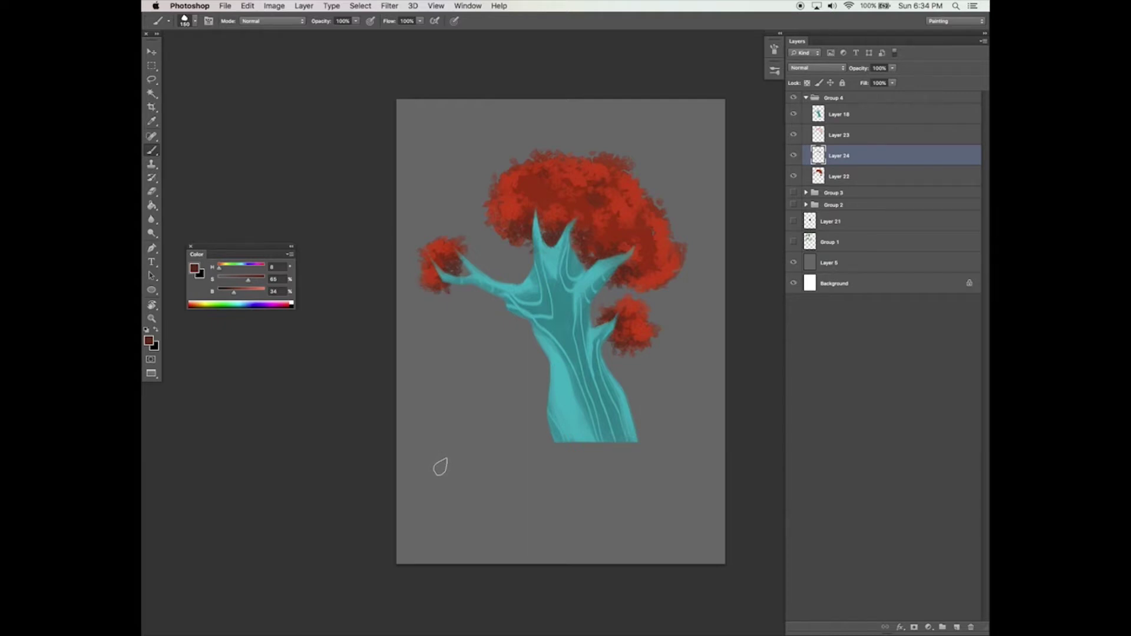
click(844, 118)
- On a new layer, sample the foliage red and paint a small leaf clump left of the trunk
click(957, 627)
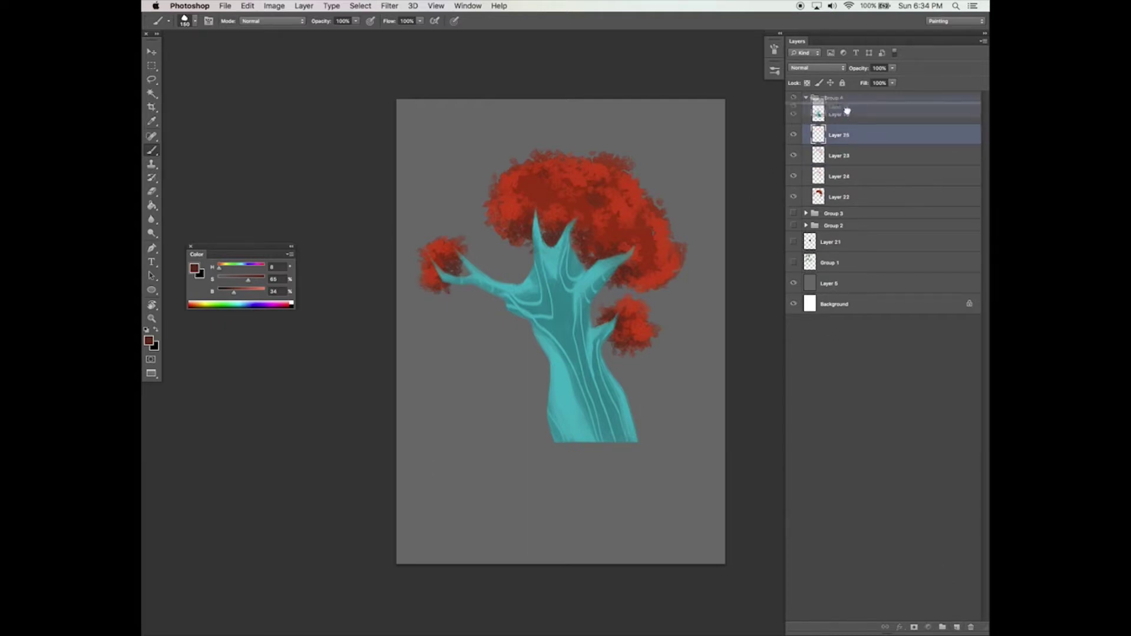
click(837, 156)
alt+click(566, 181)
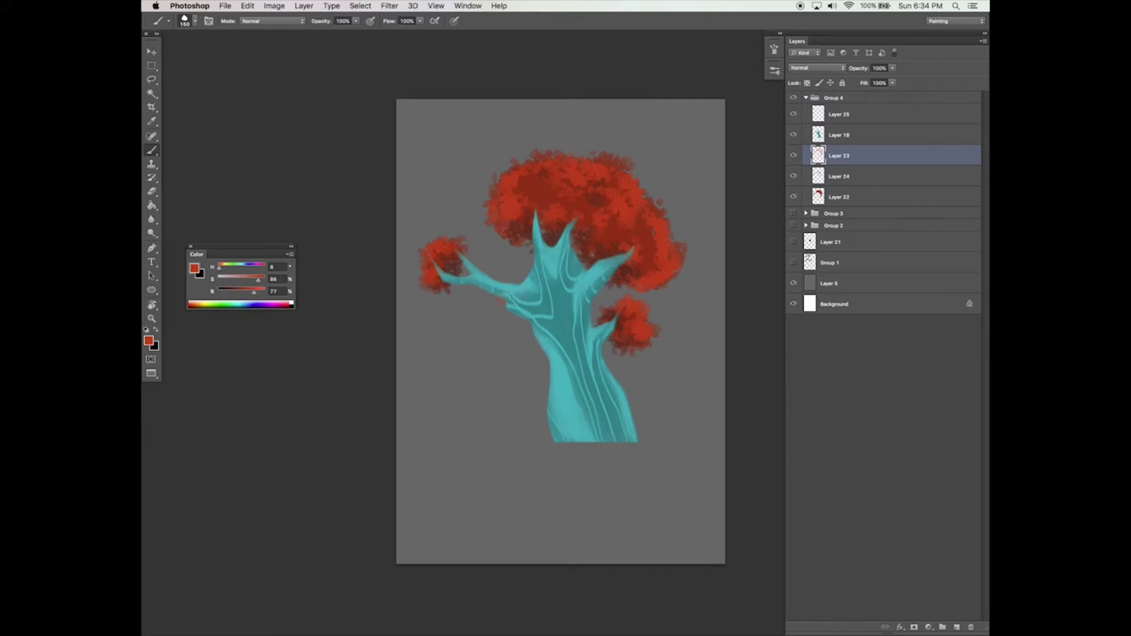
click(837, 114)
mouse_move(516, 298)
mouse_down()
mouse_move(505, 306)
mouse_move(545, 298)
mouse_move(506, 318)
mouse_up()
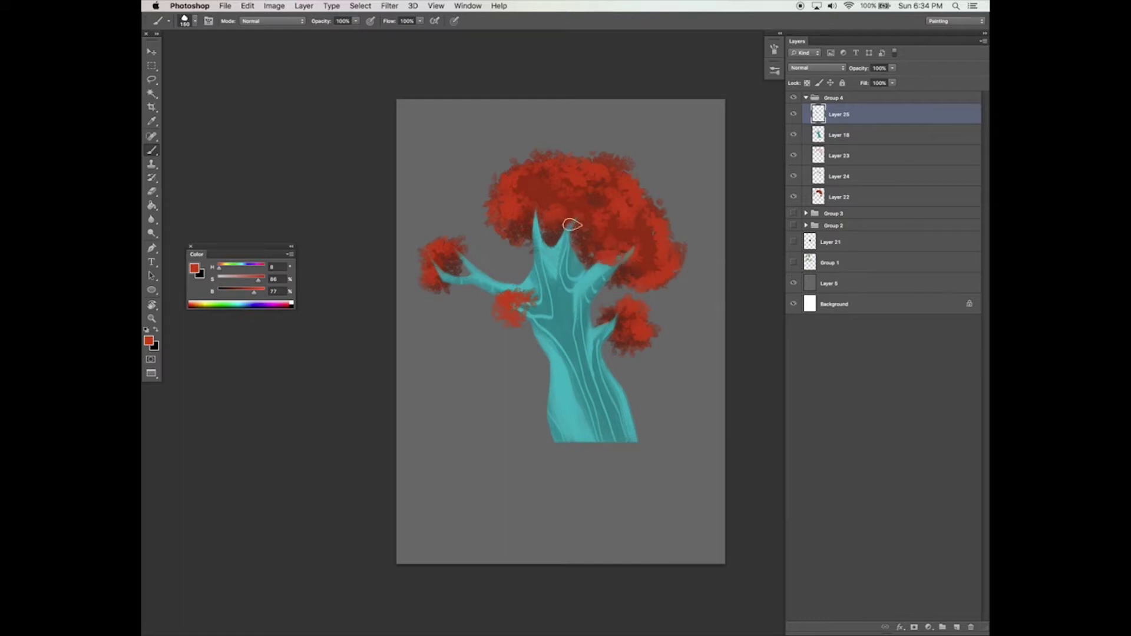
- On Layer 26, dab salmon and saturation-80 red-orange highlights across the left cluster and crown
drag(487, 403, 518, 392)
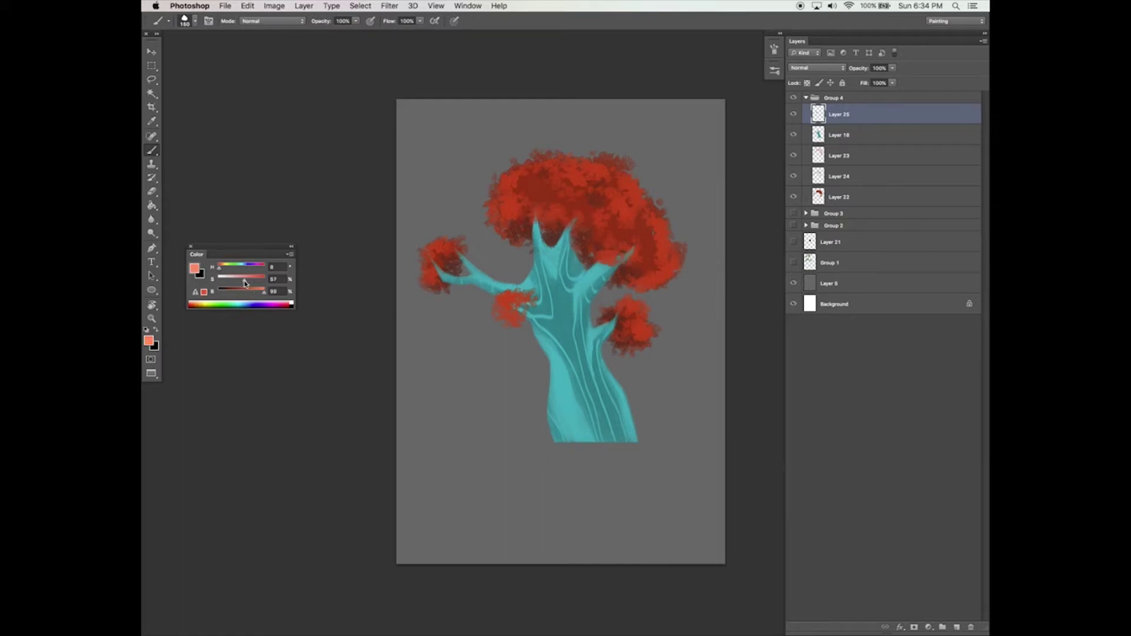
click(957, 628)
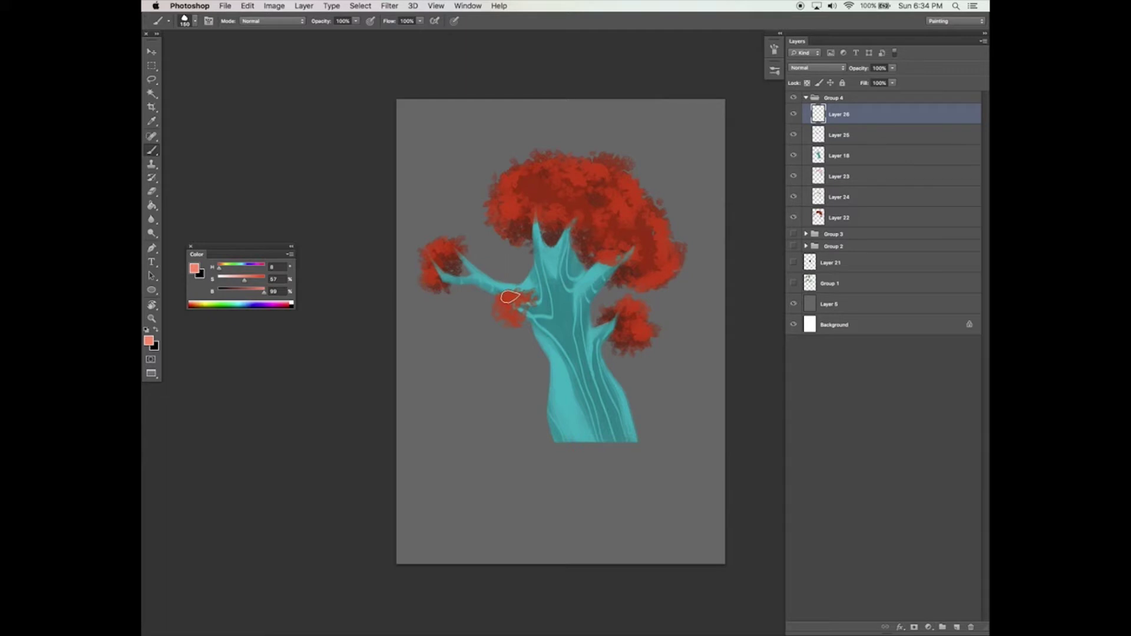
drag(442, 245, 426, 272)
drag(506, 194, 499, 221)
click(251, 275)
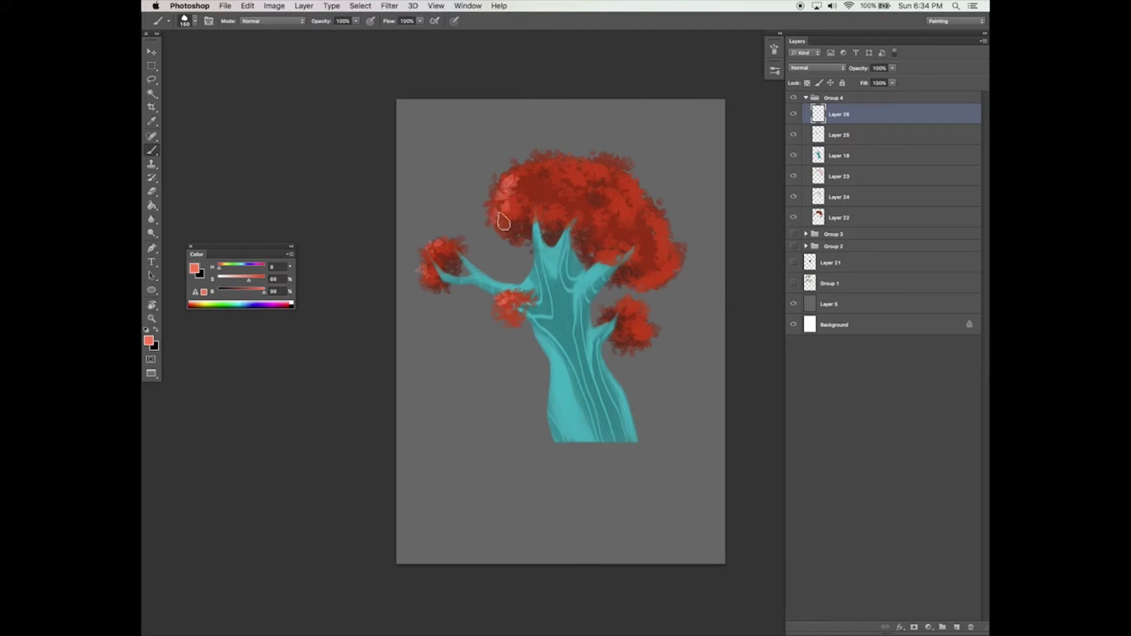
click(257, 281)
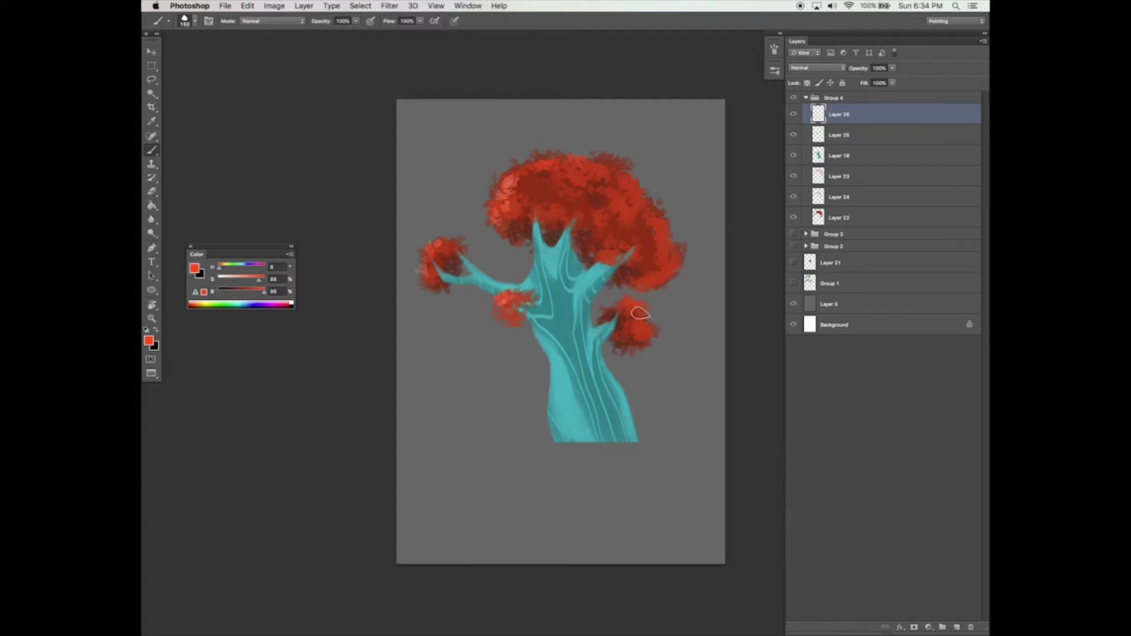
key(ctrl+z)
drag(648, 333, 652, 332)
key(ctrl+z)
key(ctrl+z)
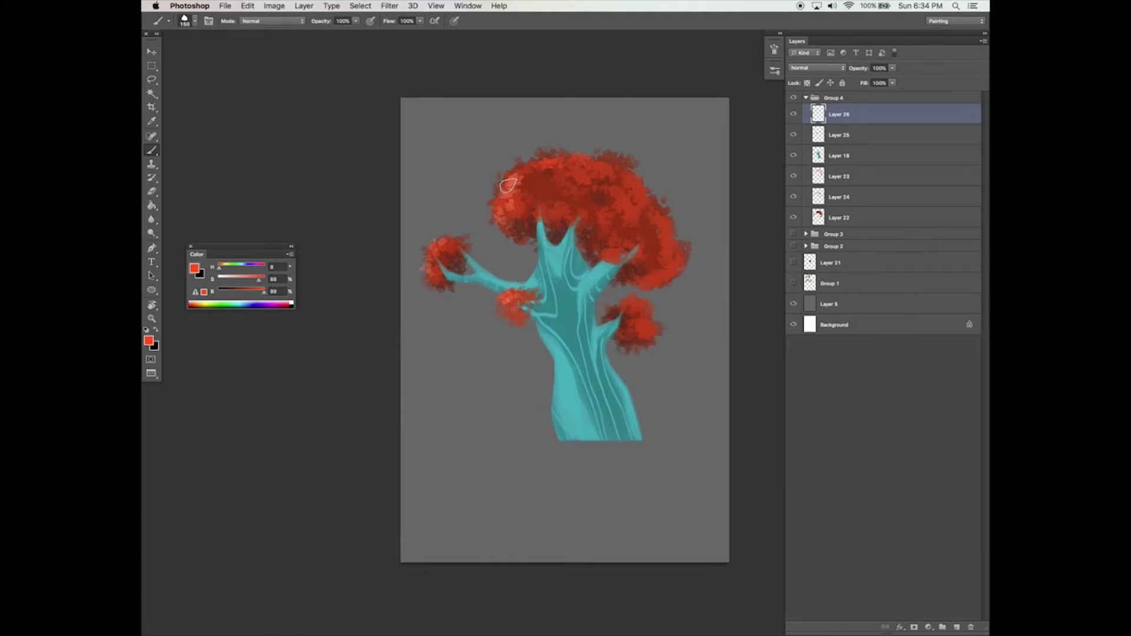
mouse_move(528, 189)
mouse_down()
mouse_move(603, 177)
mouse_move(613, 196)
mouse_up()
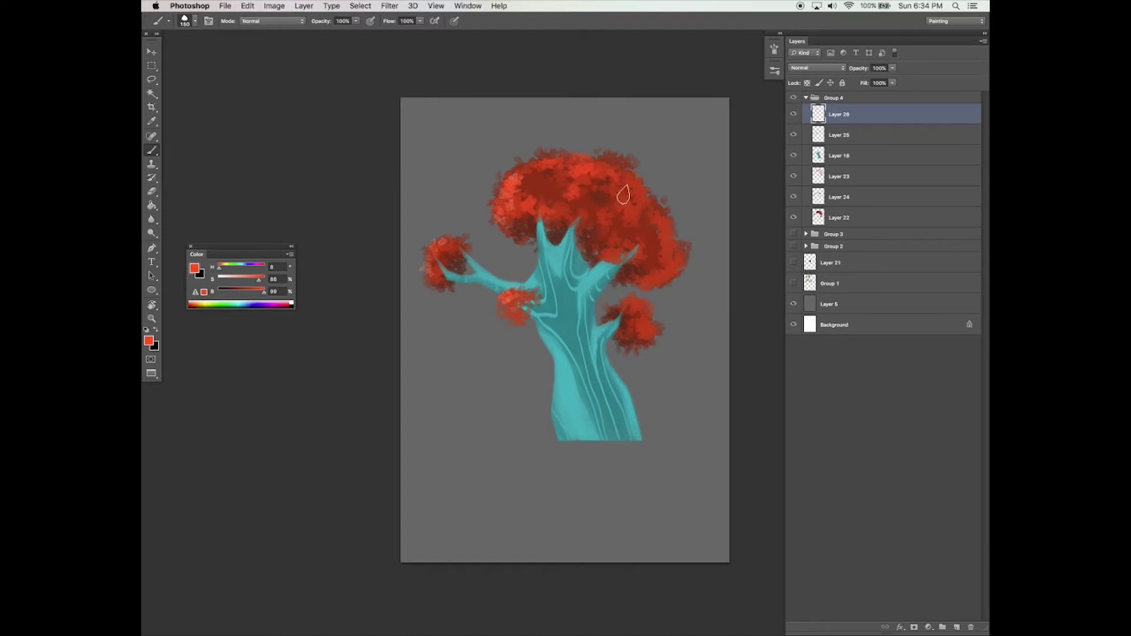
- Load the trunk shape as a selection and add new Layer 27 above the trunk
key(e)
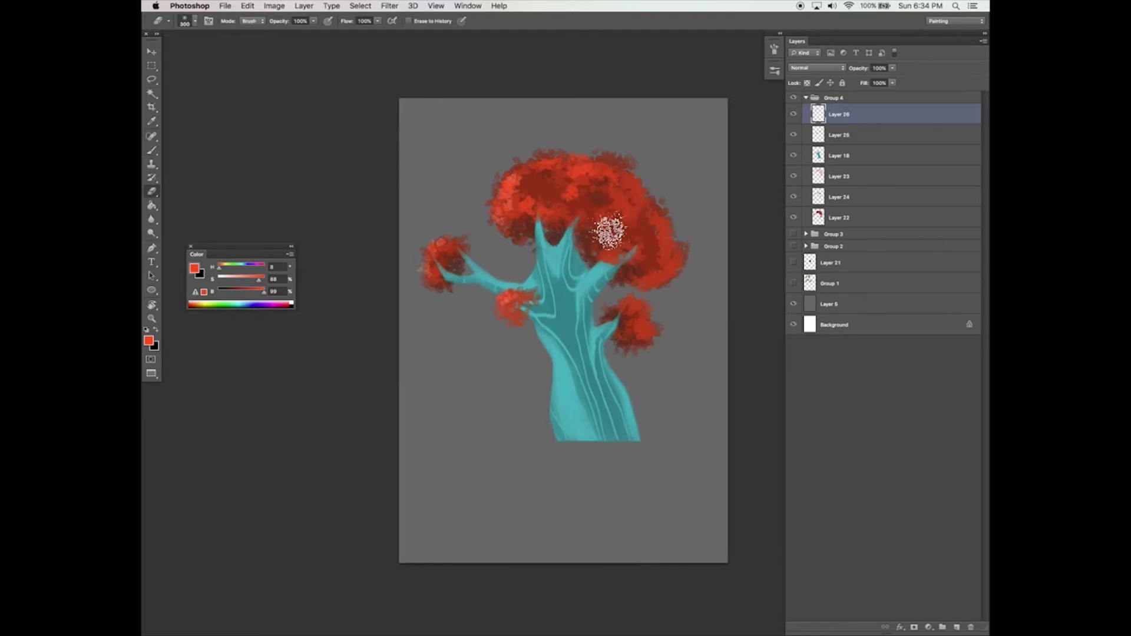
key(b)
key(v)
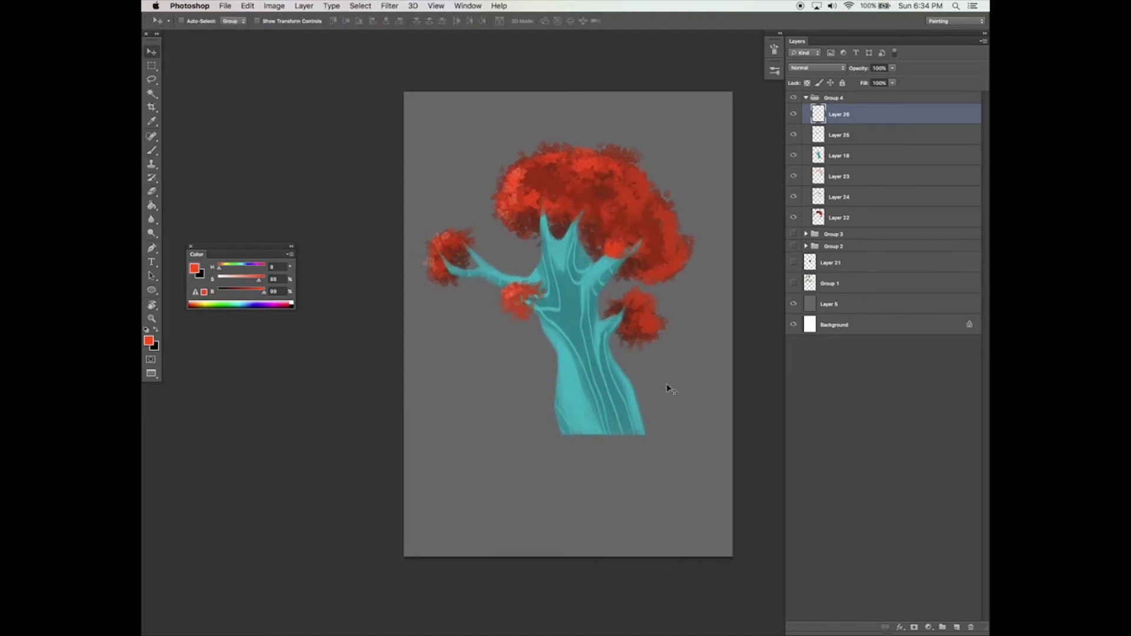
click(839, 155)
key(ctrl+shift+alt+n)
key(b)
- Give the brush a speckled dual-brush tip with shape dynamics off, and set black as the colour
key(F5)
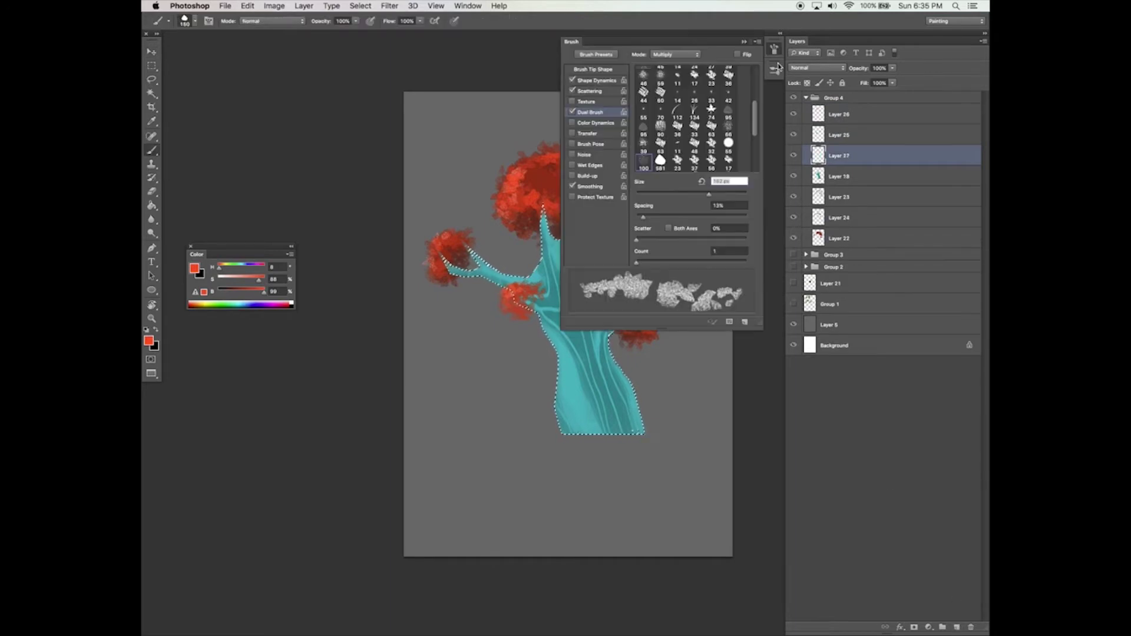
click(583, 112)
scroll(707, 117, down, 3)
scroll(748, 108, down, 2)
scroll(748, 107, down, 3)
click(644, 125)
click(572, 91)
click(595, 80)
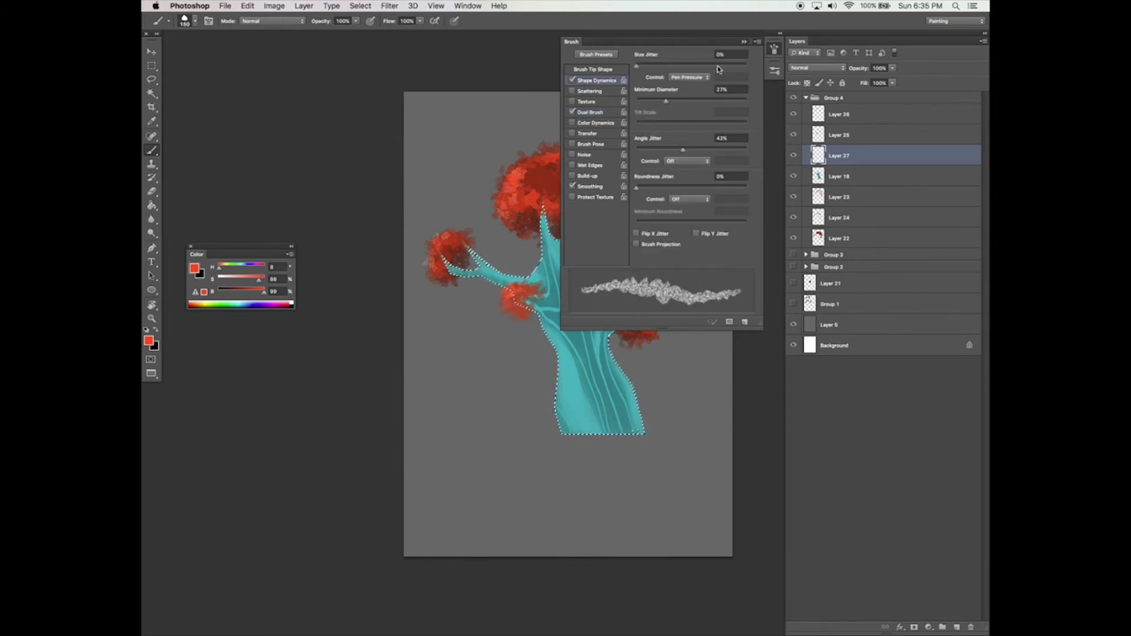
click(593, 69)
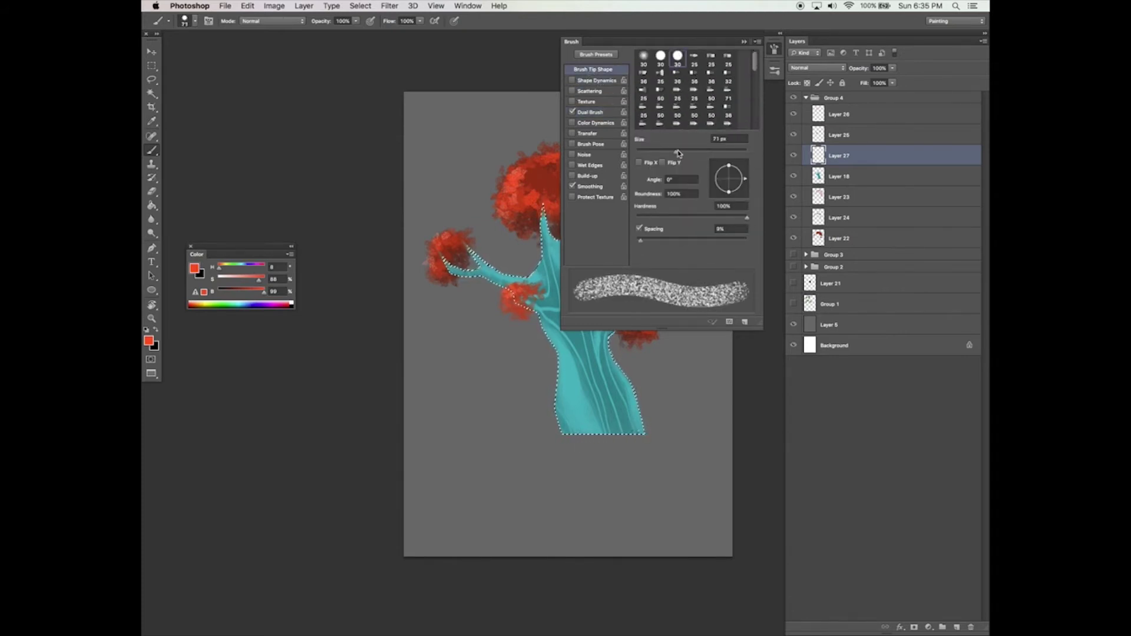
key(F5)
key(ctrl+d)
drag(227, 291, 209, 299)
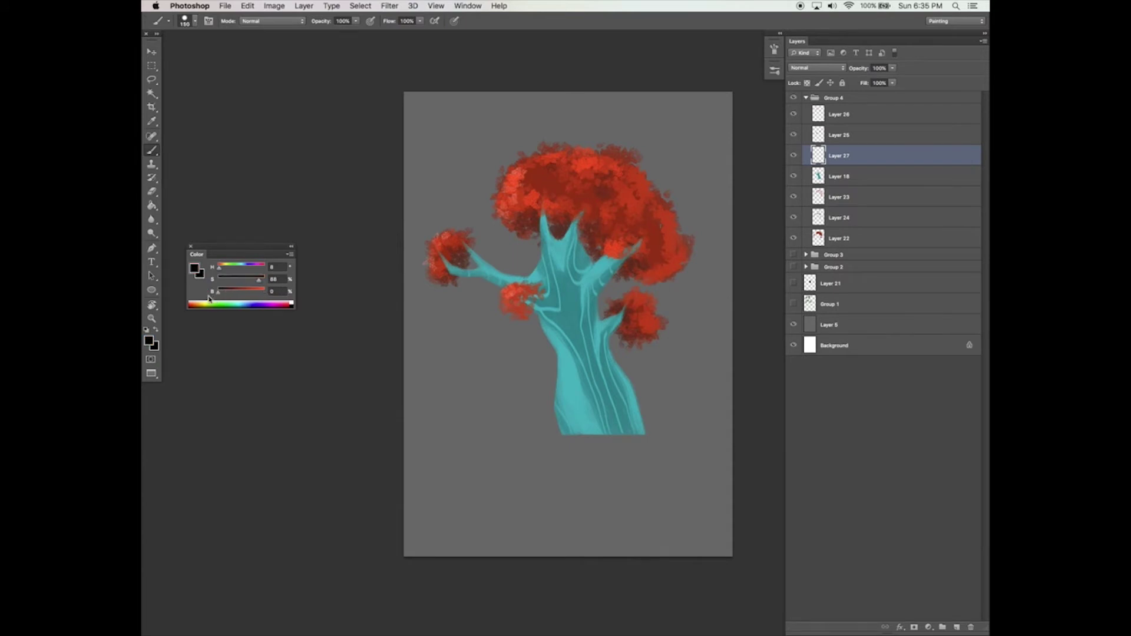
- Set Layer 27 to Multiply and lower the brush to 63% opacity and 70% flow
click(822, 68)
click(824, 91)
drag(558, 212, 588, 192)
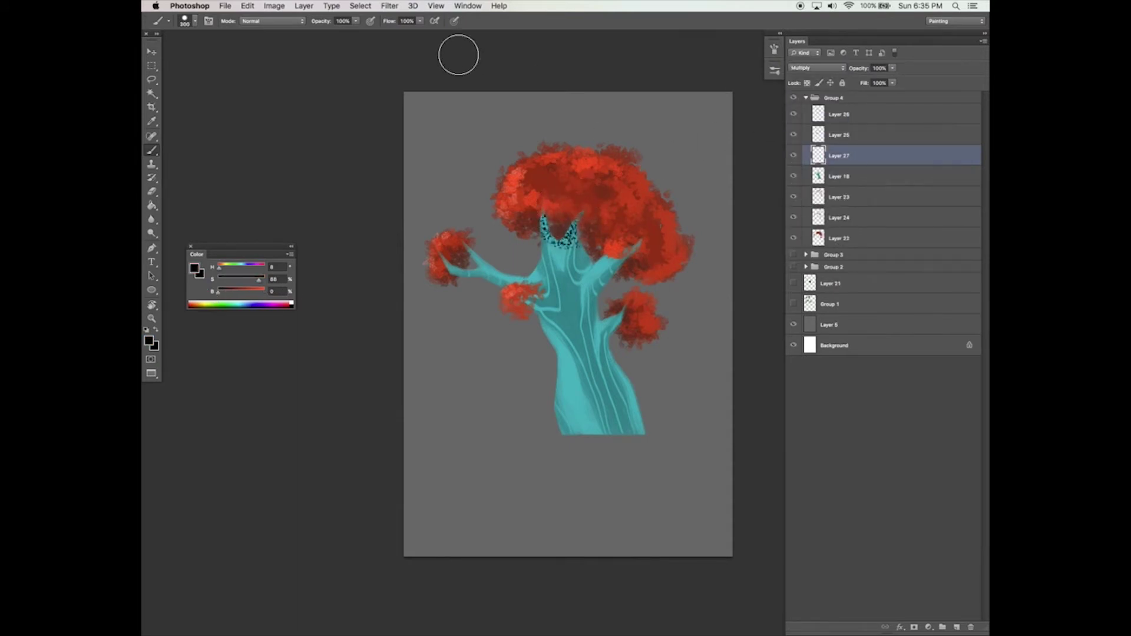
click(775, 49)
drag(715, 153, 705, 154)
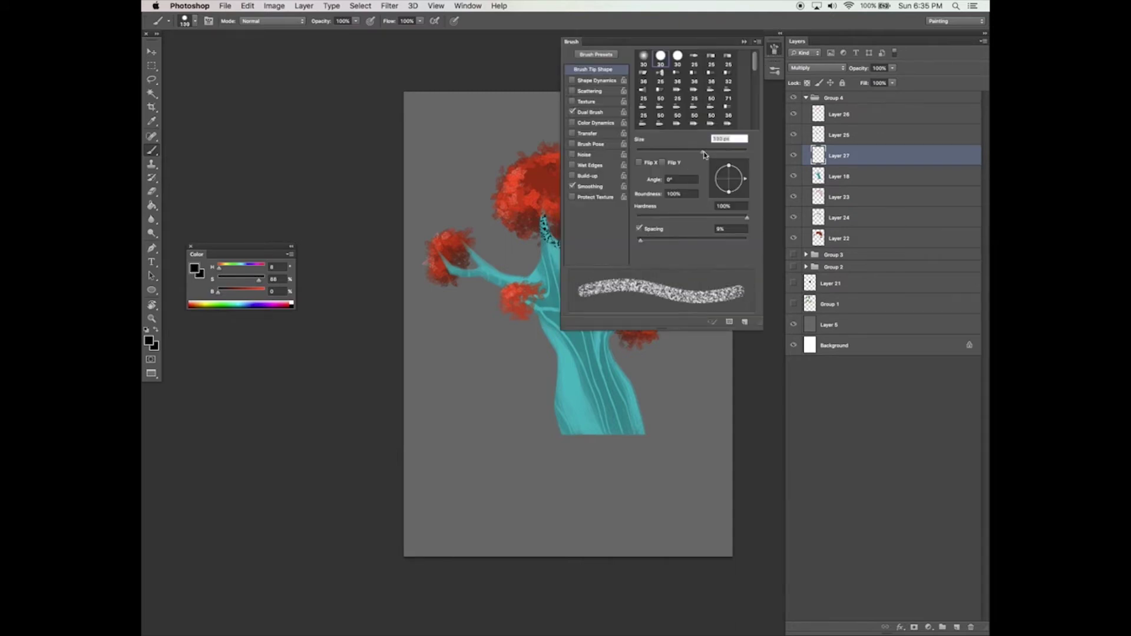
click(595, 112)
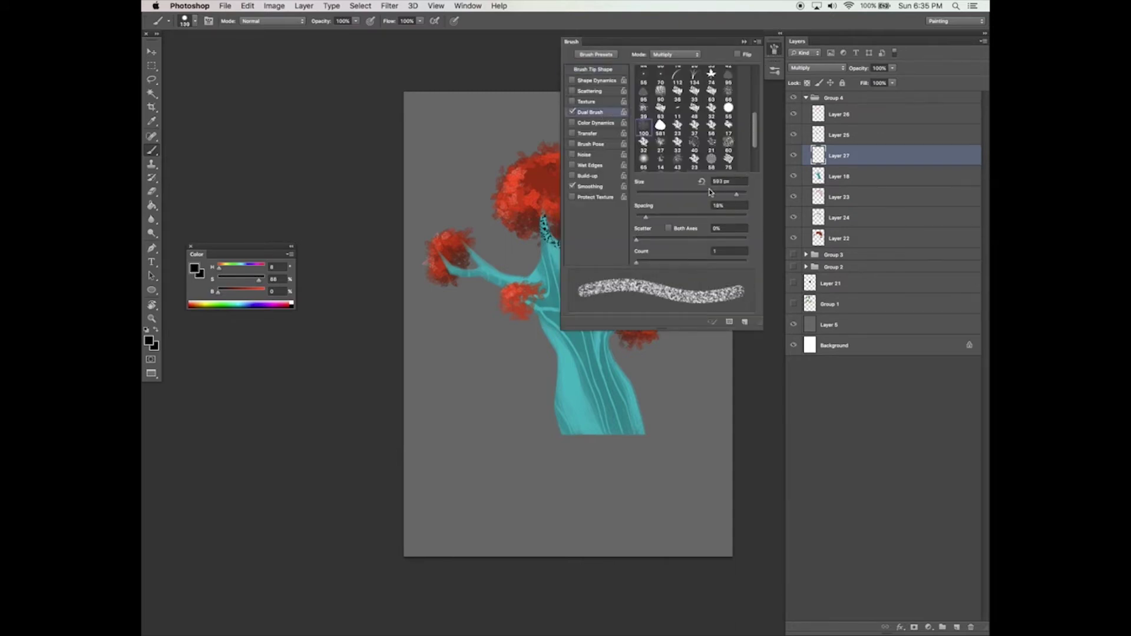
click(745, 43)
drag(356, 20, 340, 34)
drag(420, 20, 408, 31)
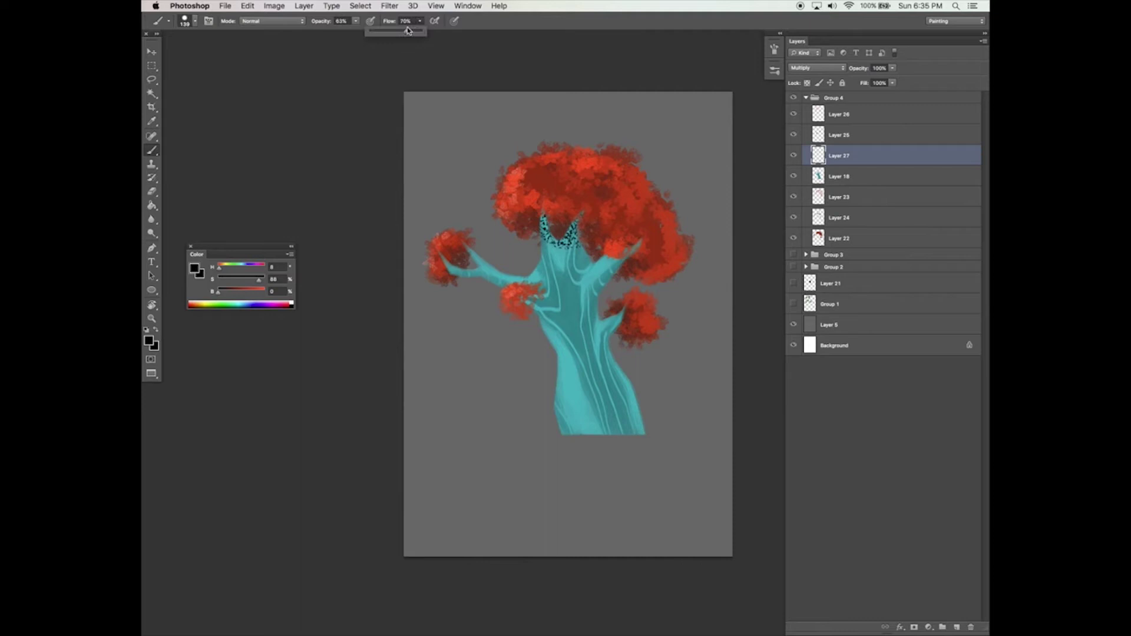
- Shade where the branches meet the trunk top and set Layer 27 opacity to 57%
key(ctrl+z)
ctrl+click(819, 176)
key(ctrl+h)
mouse_move(569, 218)
mouse_down()
mouse_move(551, 238)
mouse_move(565, 247)
mouse_move(551, 251)
mouse_up()
click(893, 67)
drag(895, 78, 874, 83)
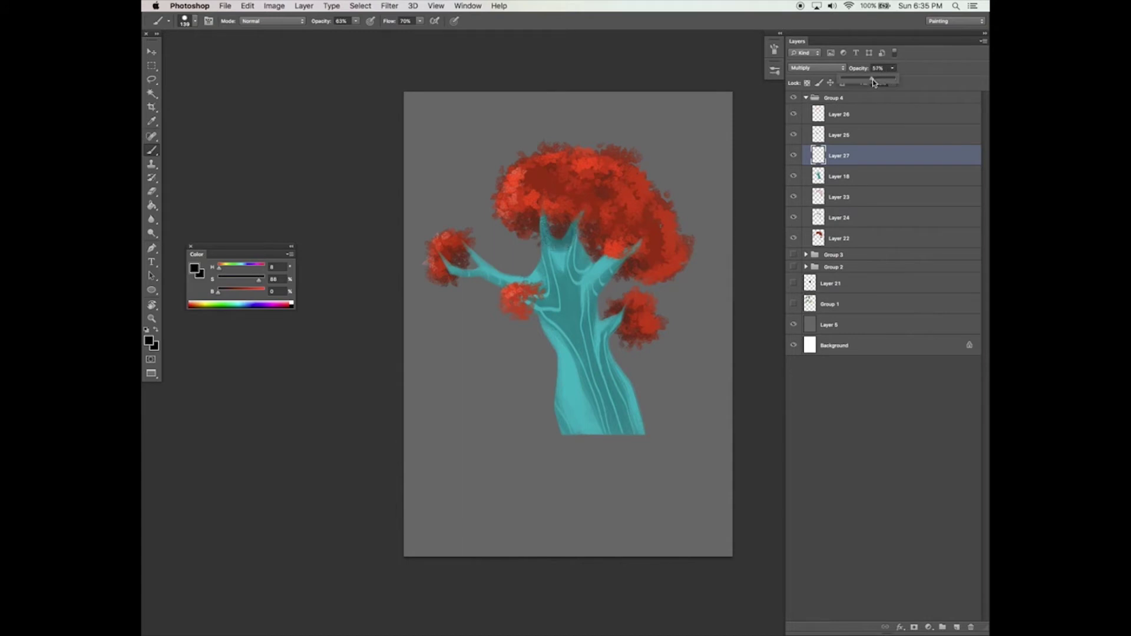
key(e)
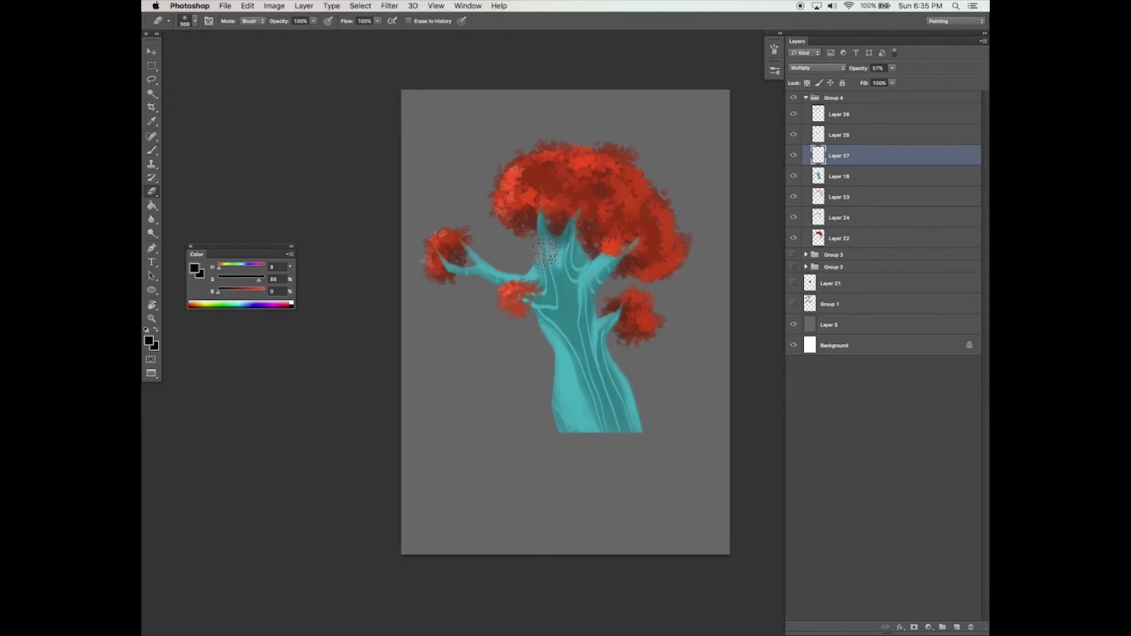
- Darken the trunk by the left leaf clump, between the upper branches and at the branch junction
key(bracketleft)
key(bracketleft)
key(bracketleft)
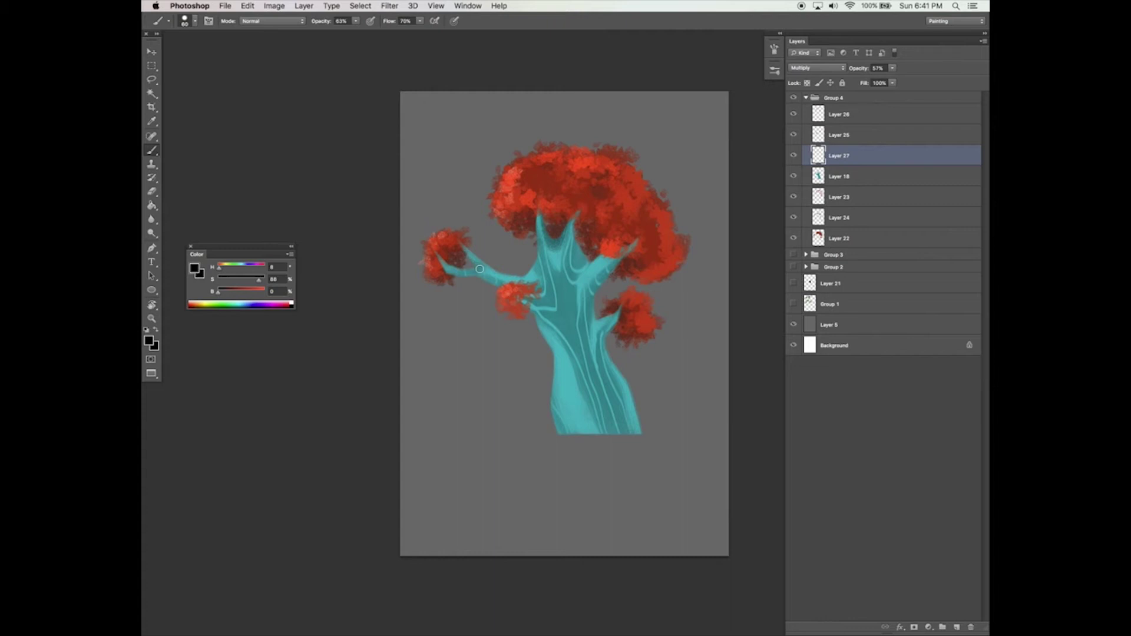
key(e)
key(b)
key(e)
key(b)
key(e)
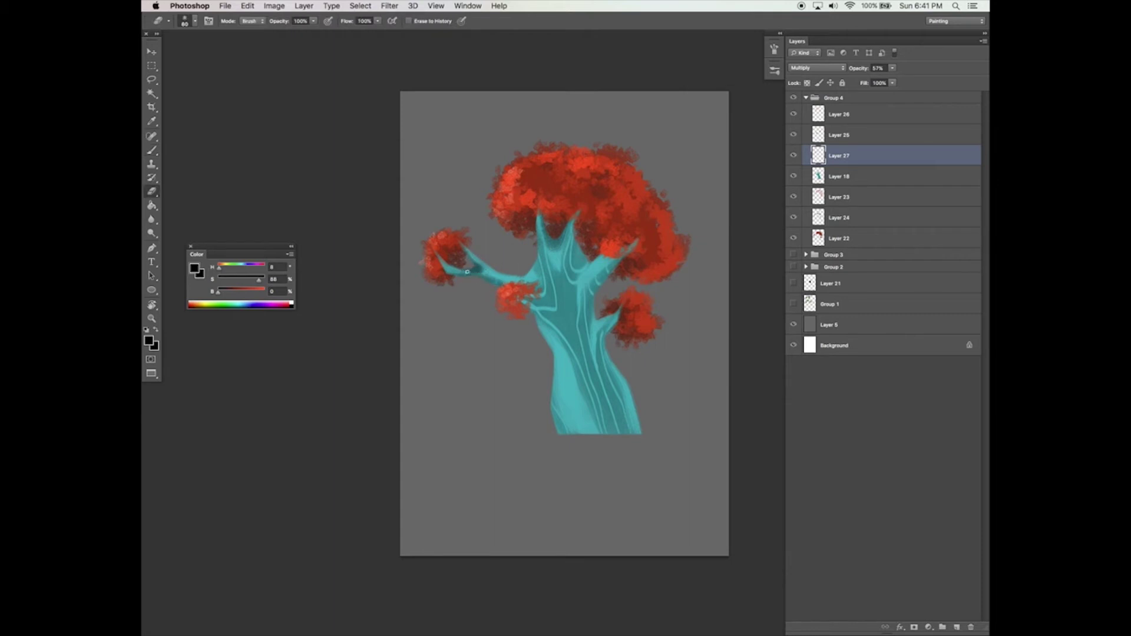
key(b)
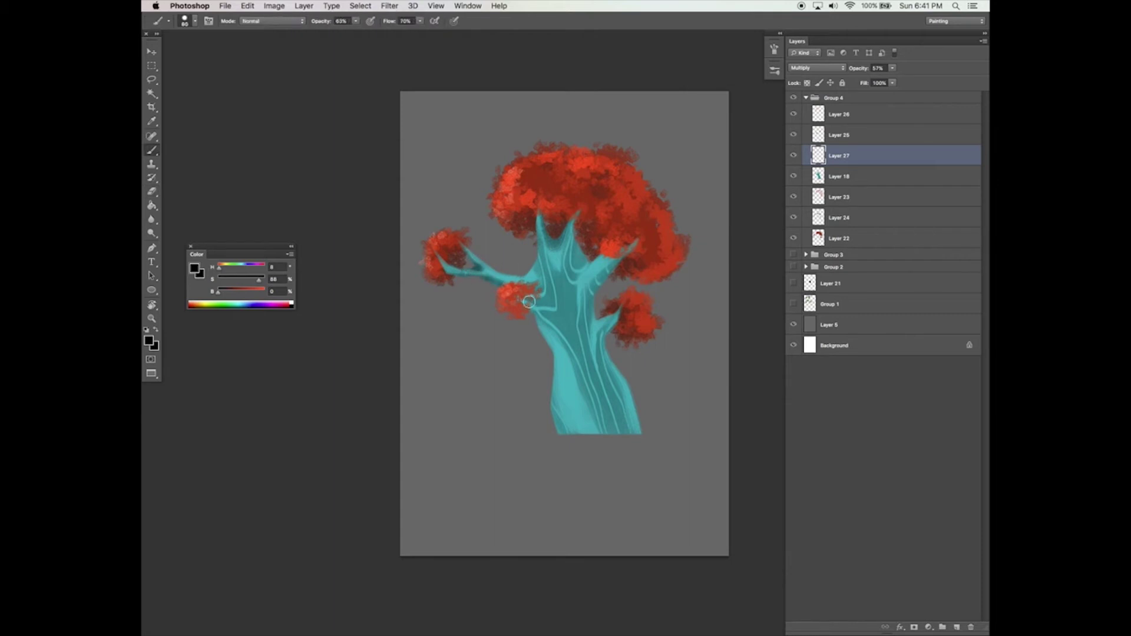
drag(541, 289, 533, 315)
mouse_move(586, 234)
mouse_down()
mouse_move(596, 222)
mouse_move(578, 240)
mouse_move(591, 218)
mouse_move(575, 320)
mouse_move(583, 294)
mouse_move(600, 357)
mouse_move(601, 280)
mouse_move(621, 268)
mouse_move(596, 289)
mouse_move(615, 260)
mouse_move(587, 262)
mouse_move(597, 359)
mouse_move(601, 330)
mouse_move(613, 342)
mouse_move(613, 412)
mouse_move(583, 422)
mouse_move(616, 435)
mouse_move(597, 367)
mouse_move(587, 449)
mouse_up()
key(bracketright)
key(bracketright)
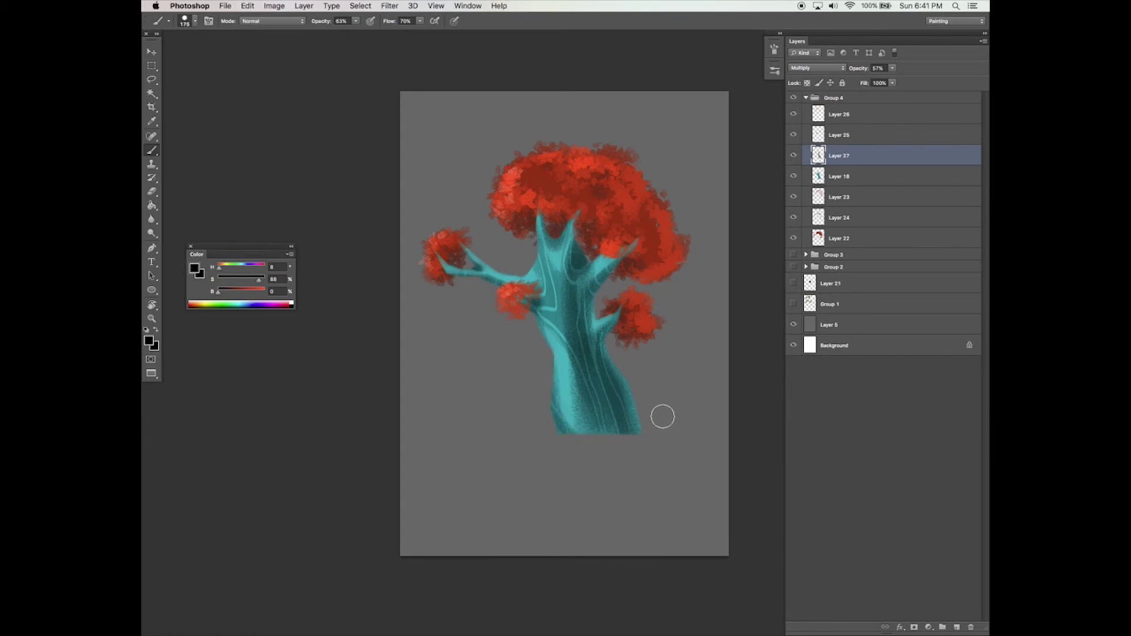
drag(665, 411, 652, 396)
mouse_move(573, 295)
mouse_down()
mouse_move(542, 340)
mouse_move(550, 326)
mouse_move(534, 305)
mouse_move(598, 298)
mouse_up()
- Erase some of the trunk shading near the left leaf clump to lighten it
key(e)
click(314, 22)
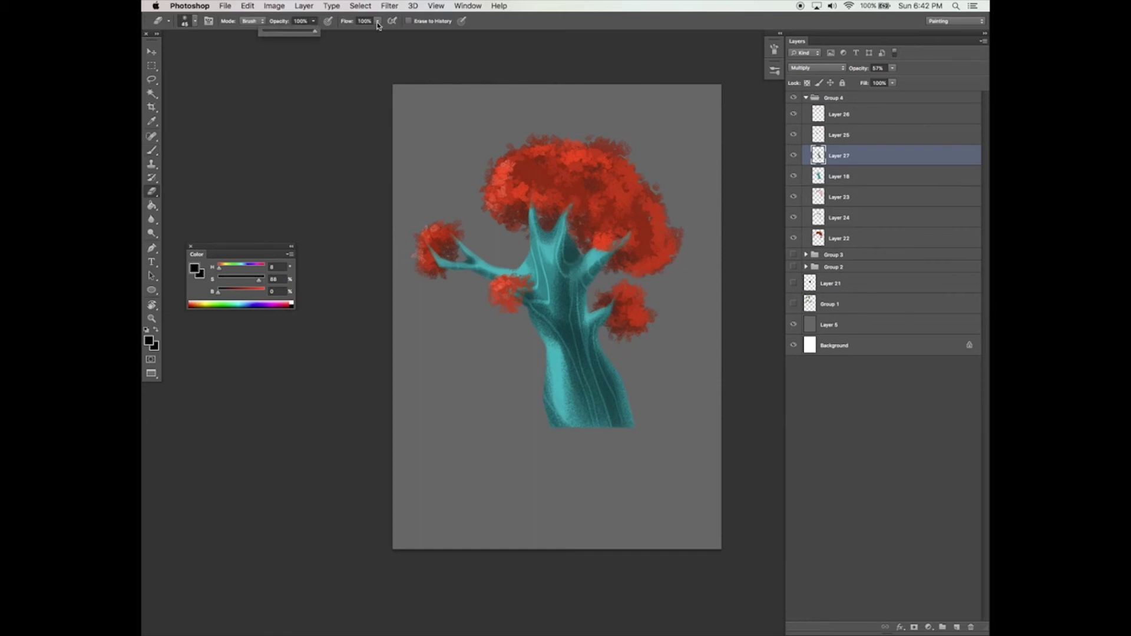
click(729, 61)
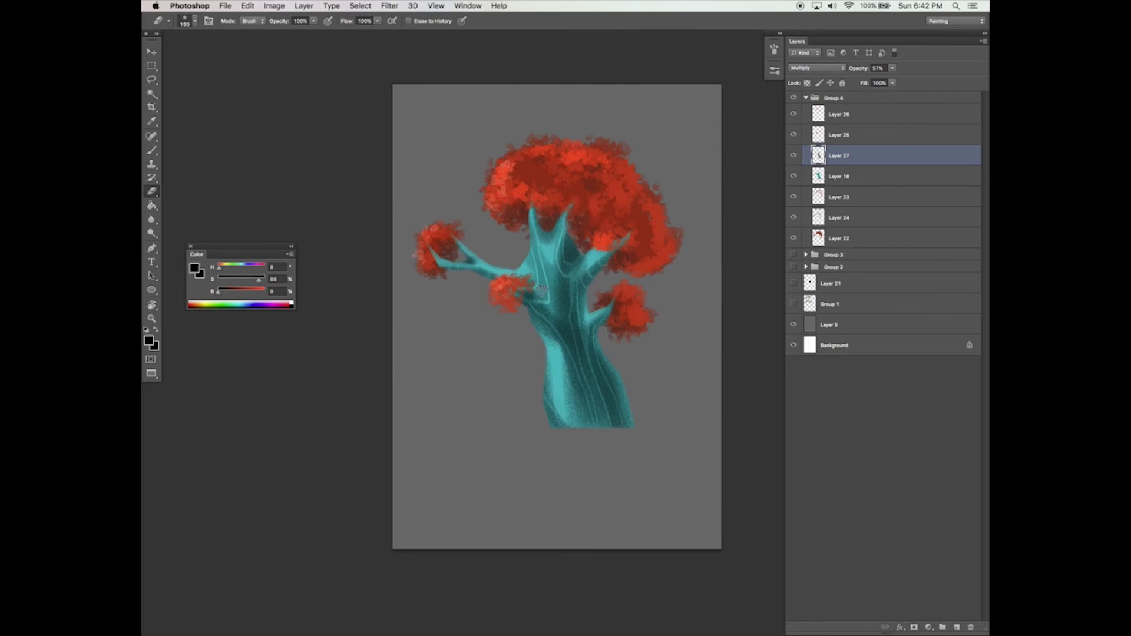
drag(546, 298, 533, 288)
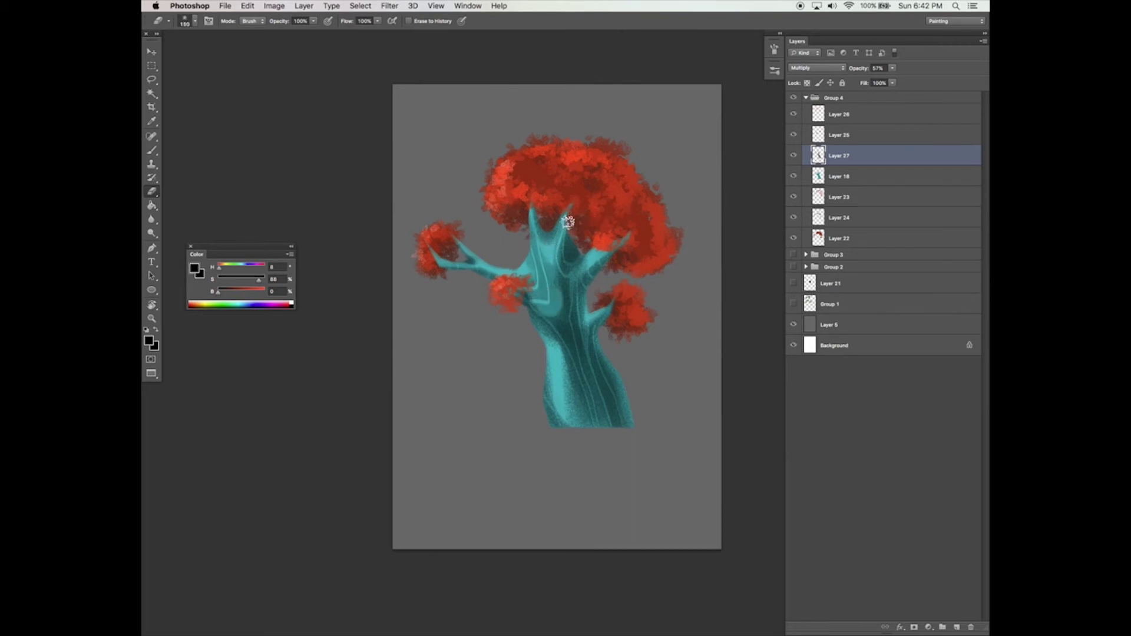
- Give the eraser a flattened, angled 187 px round tip at 53% opacity and erase shading into streaks
scroll(639, 227, right, 2)
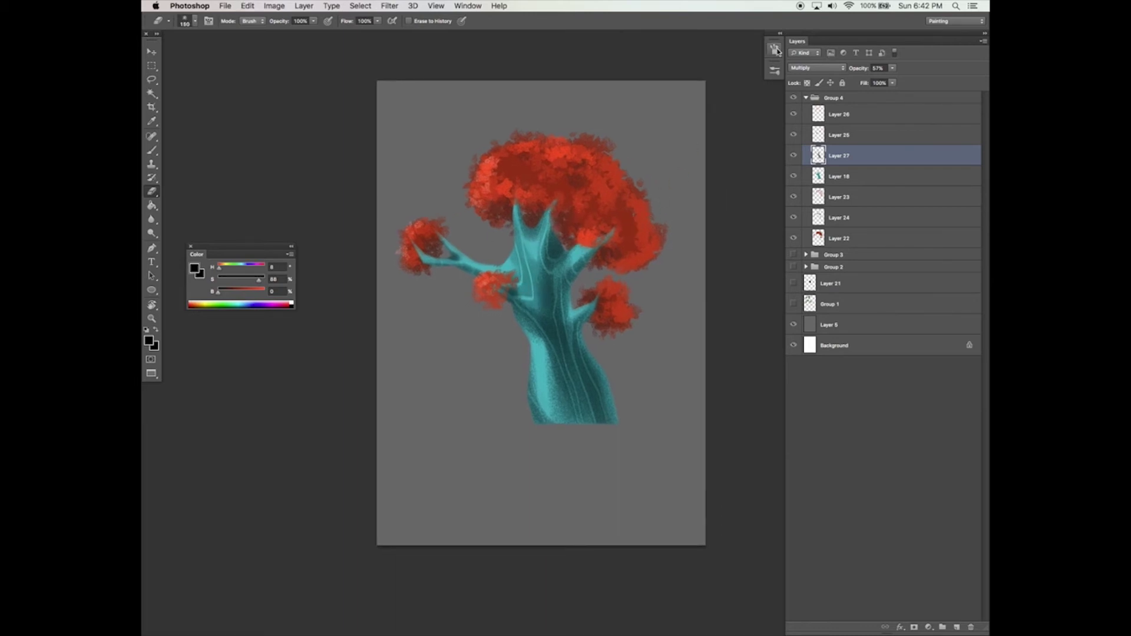
click(774, 71)
click(592, 69)
click(643, 56)
drag(729, 166, 734, 194)
click(719, 152)
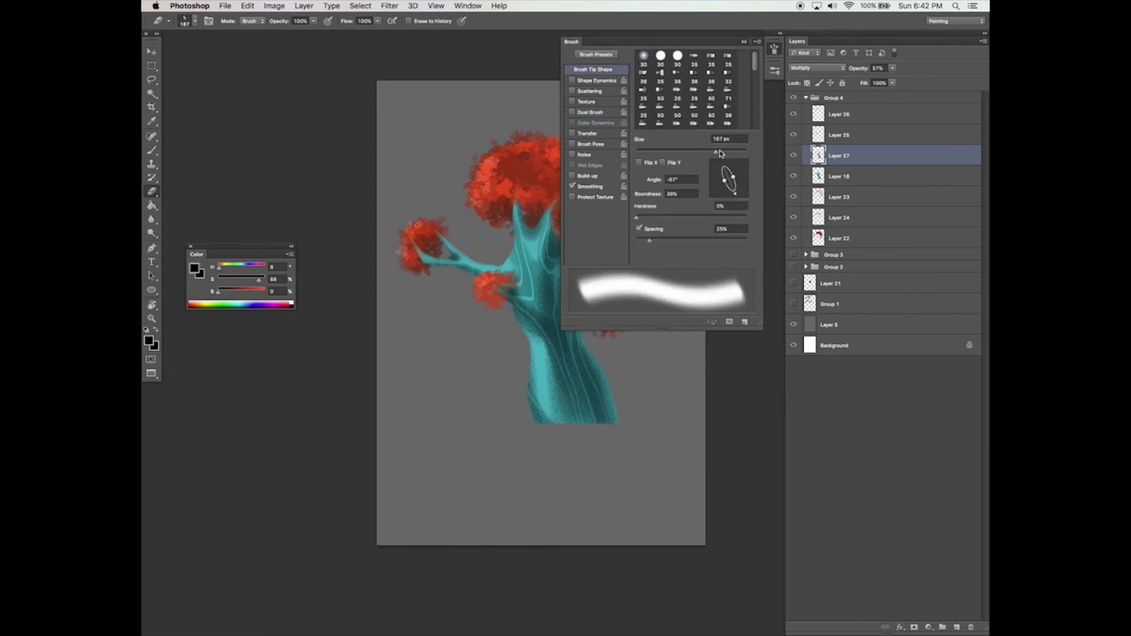
click(744, 41)
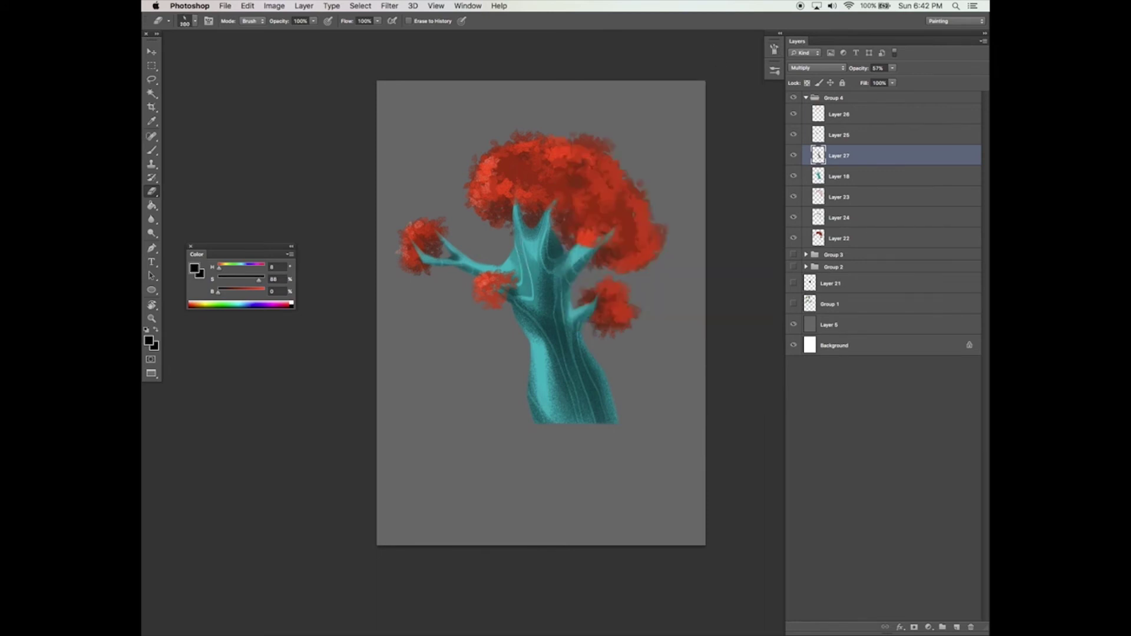
drag(316, 25, 293, 33)
drag(520, 286, 527, 253)
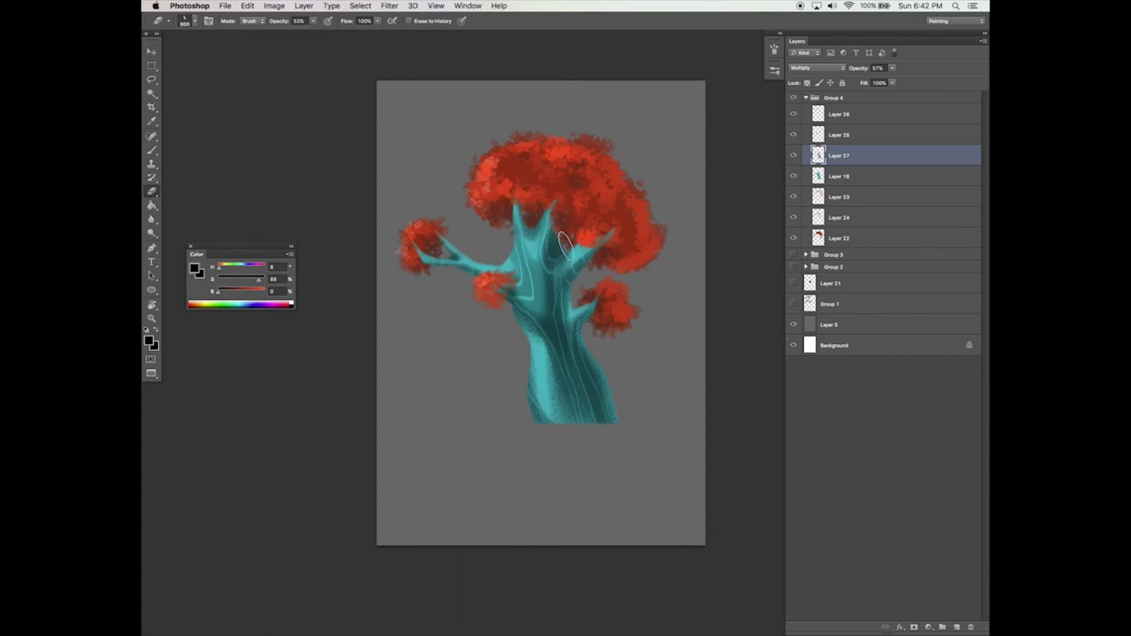
- Check the tree by toggling the grey backdrop Layer 5, then load Layer 18's trunk shape as a selection
key(bracketright)
key(bracketright)
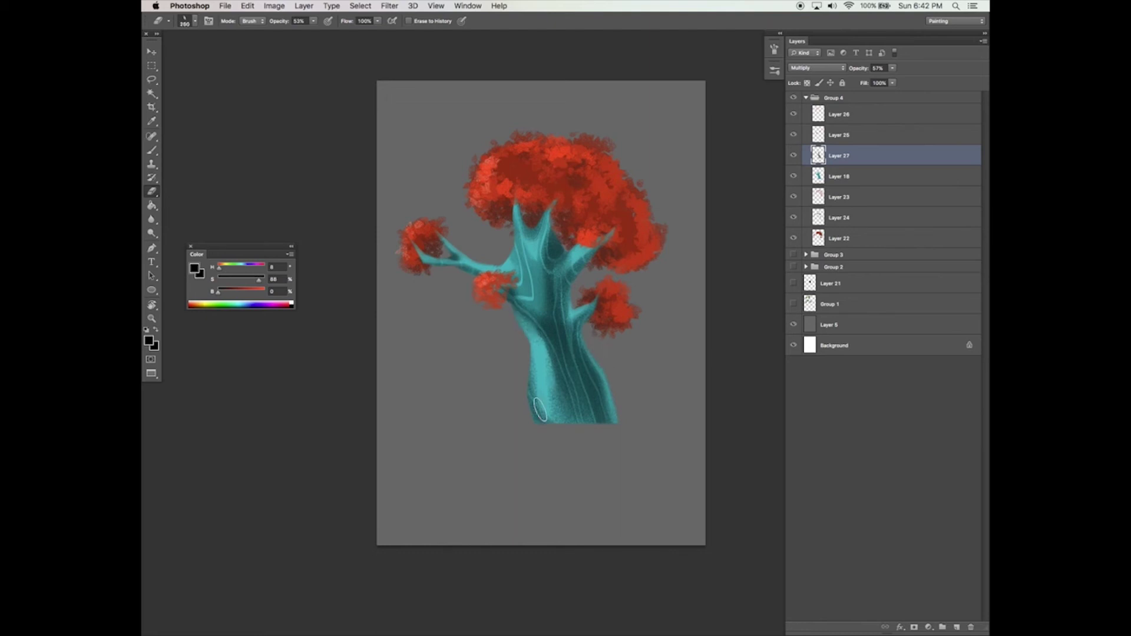
key(bracketright)
key(bracketright)
key(bracketright)
key(bracketright)
key(bracketright)
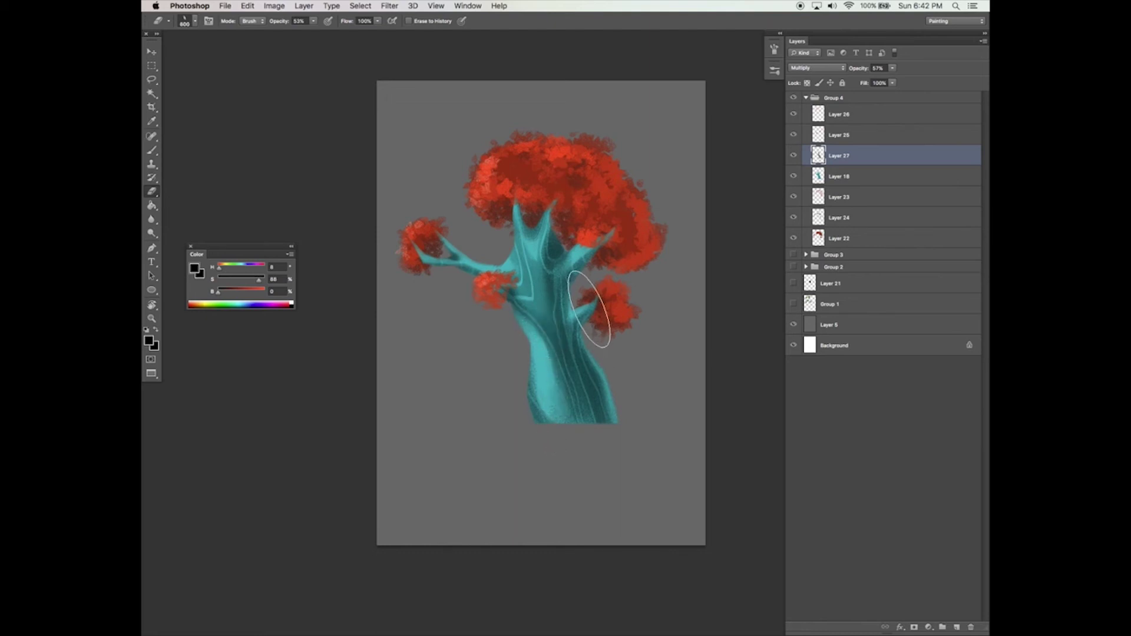
key(v)
key(super+minus)
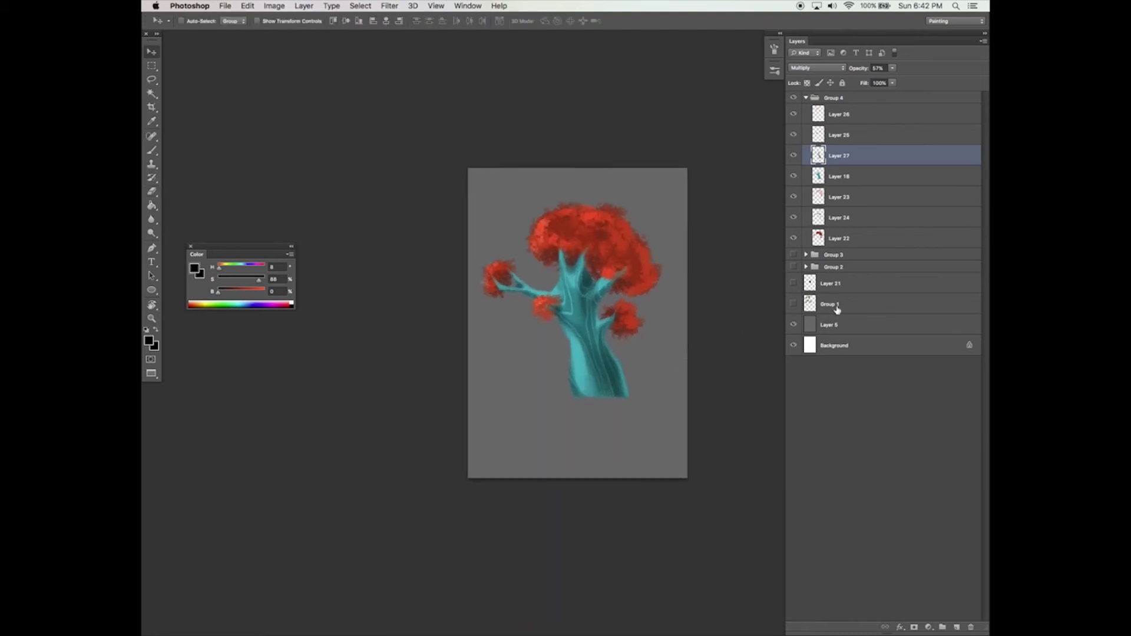
click(794, 326)
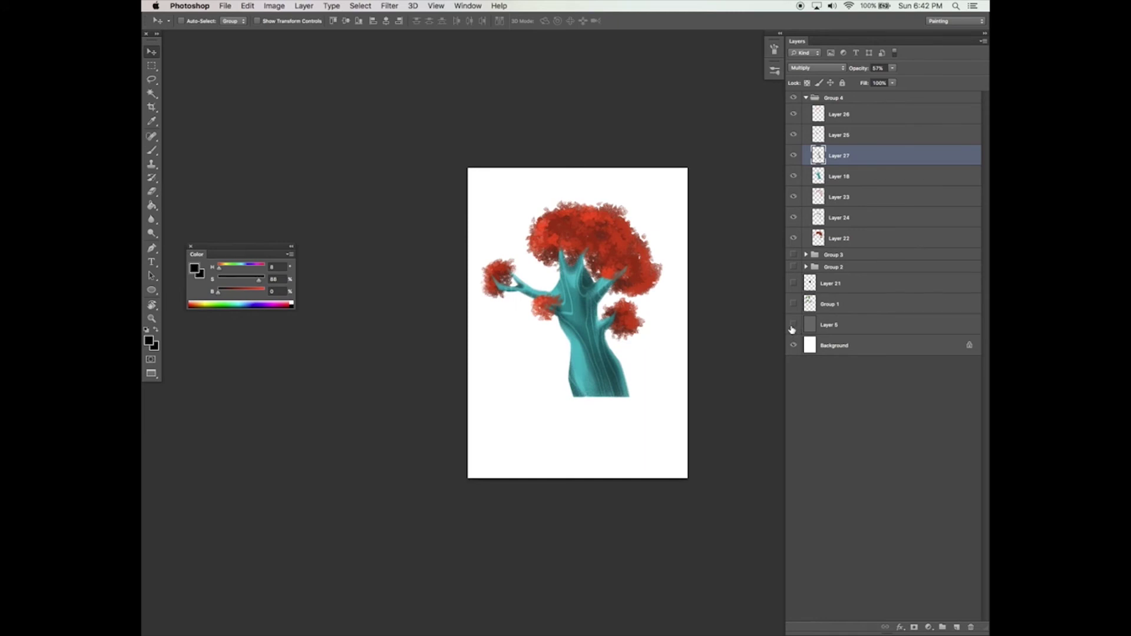
click(793, 327)
key(super+plus)
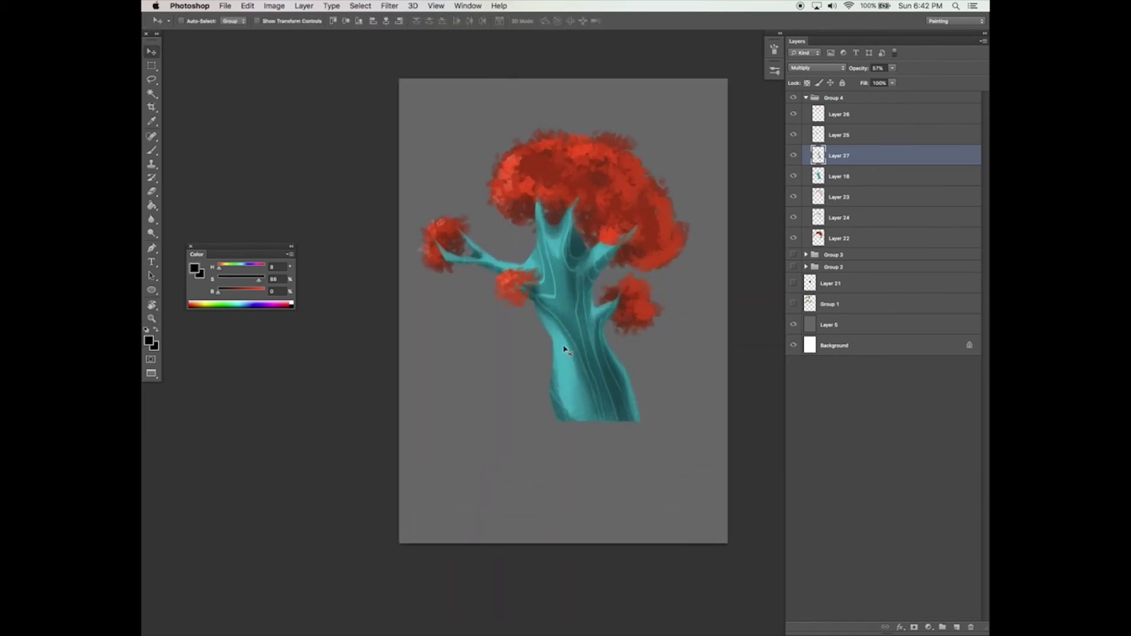
key(b)
super+click(818, 176)
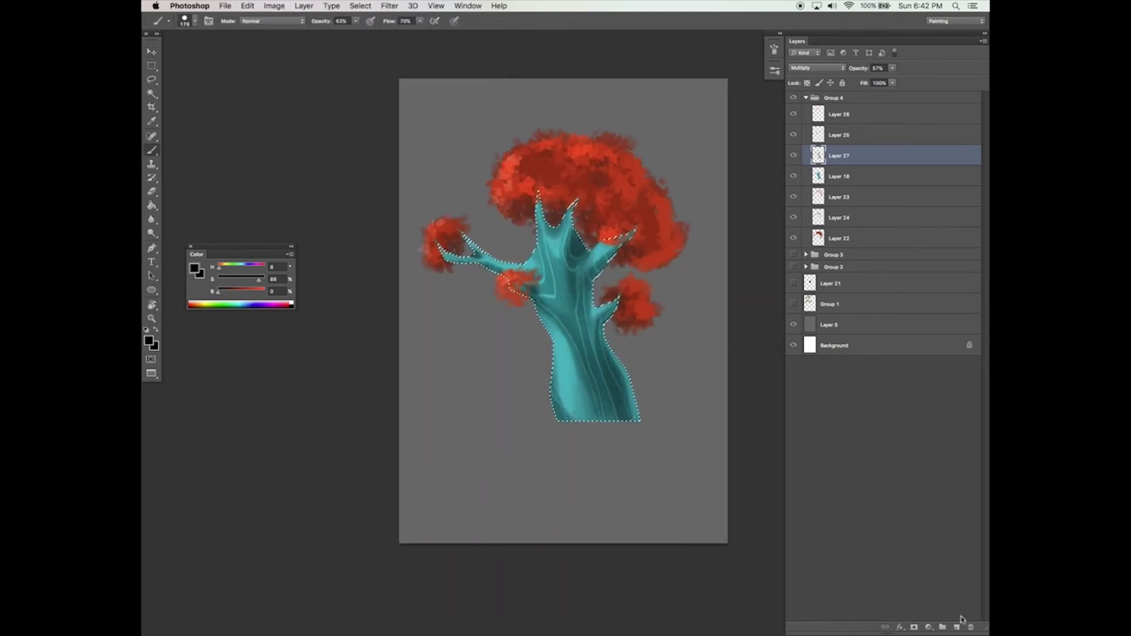
- Add new Layer 28 in Overlay blend mode, with a tilted, flattened elliptical brush tip
click(956, 627)
click(774, 71)
drag(733, 171, 737, 176)
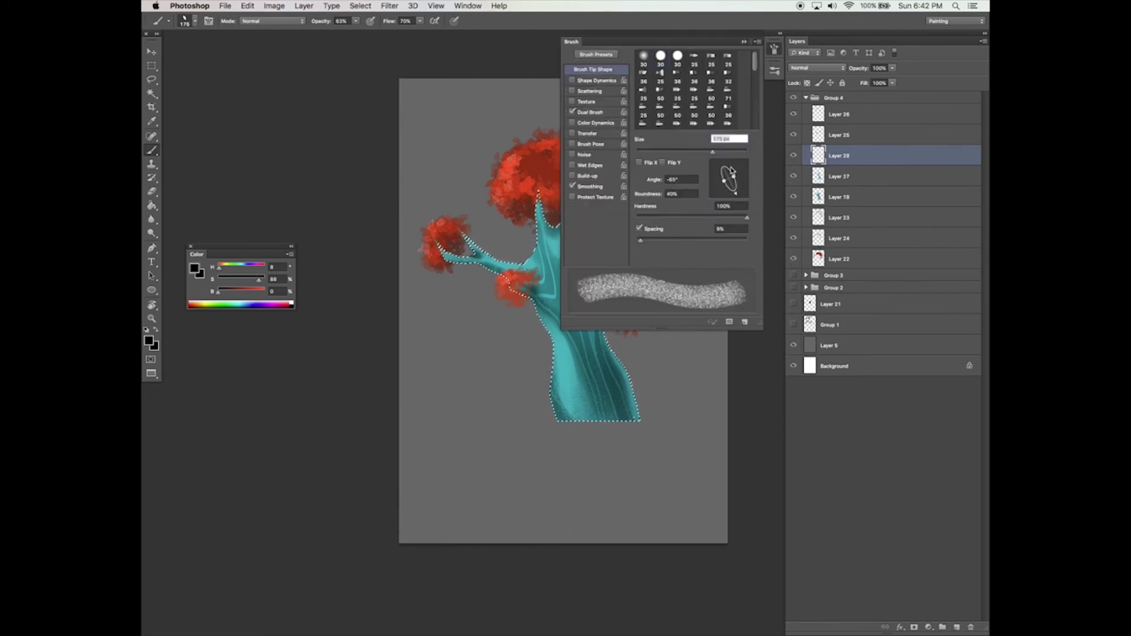
click(744, 41)
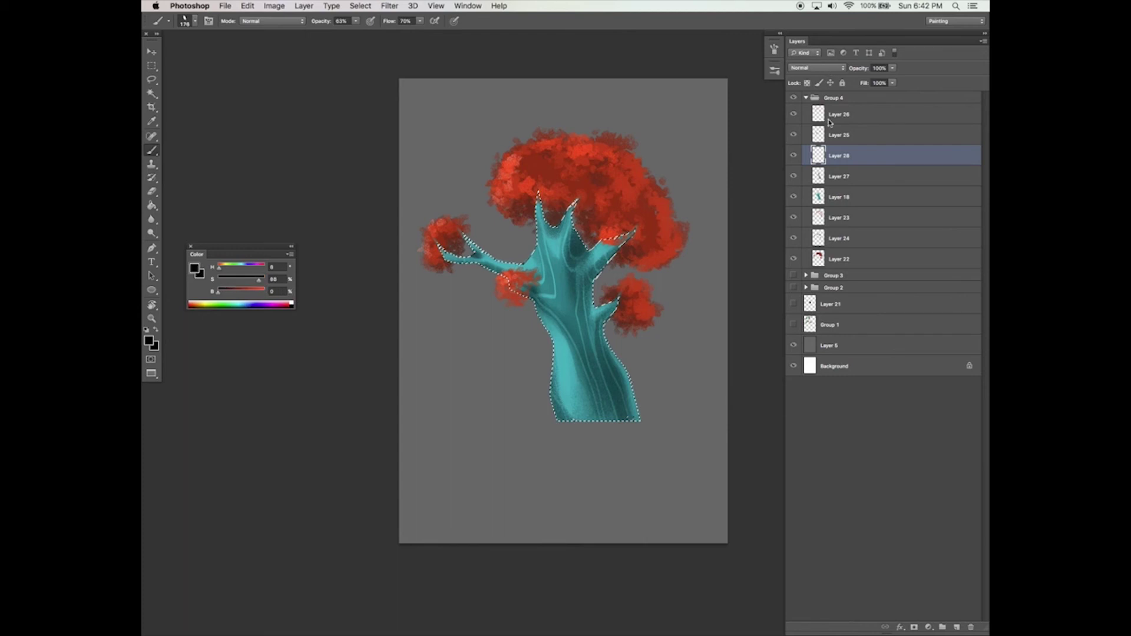
click(816, 68)
click(813, 171)
- With a 180 brush, paint a black darkening stroke and a white highlight stroke on the trunk
key(ctrl+h)
key(bracketright)
drag(545, 334, 588, 412)
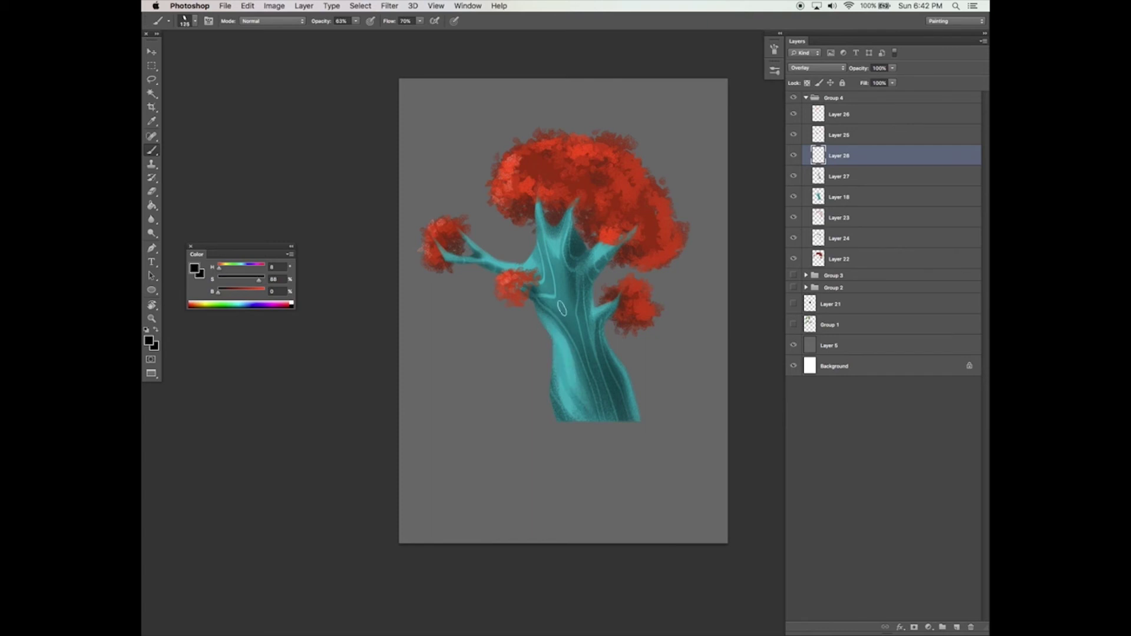
click(290, 301)
mouse_move(554, 347)
mouse_down()
mouse_move(588, 415)
mouse_move(561, 379)
mouse_move(558, 348)
mouse_up()
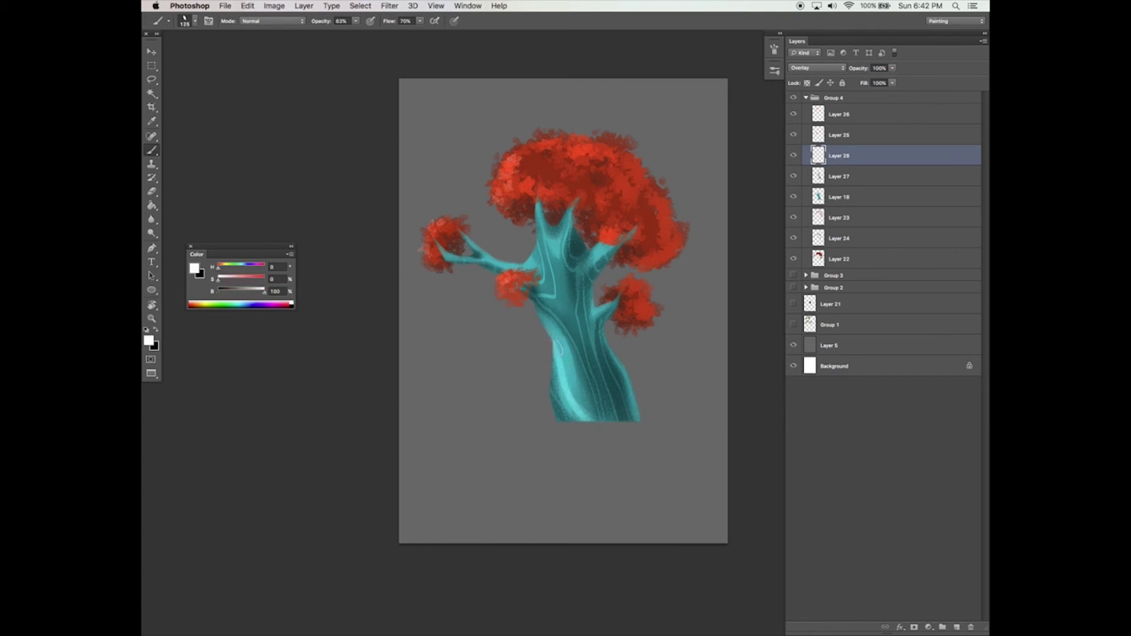
- Erase parts of the trunk highlights using a spatter-preset eraser at 100% opacity
key(e)
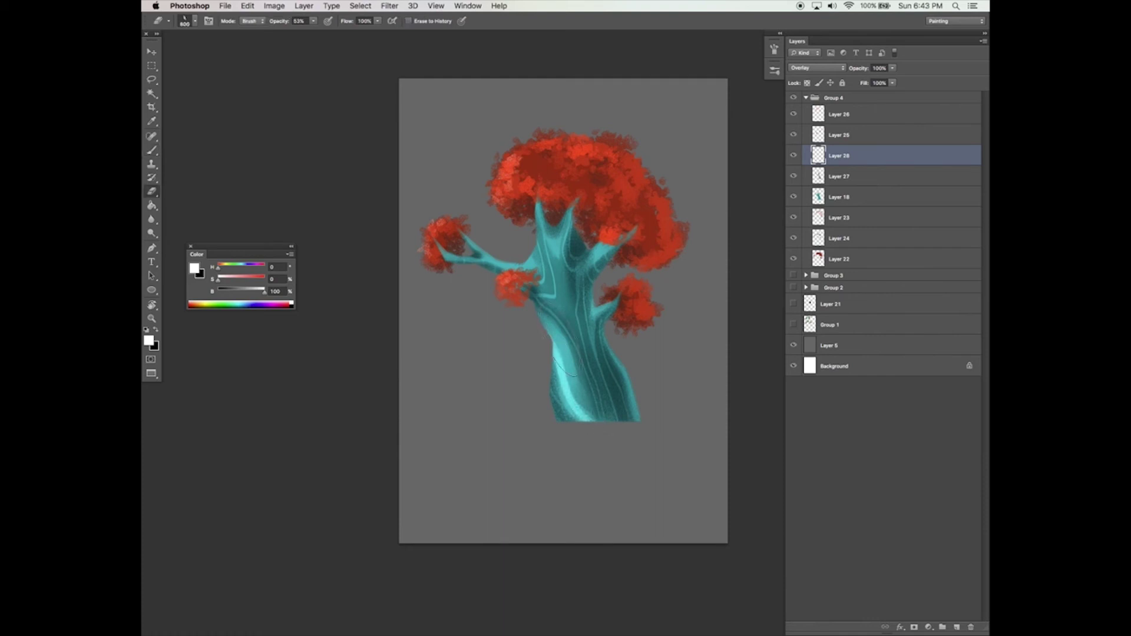
click(775, 49)
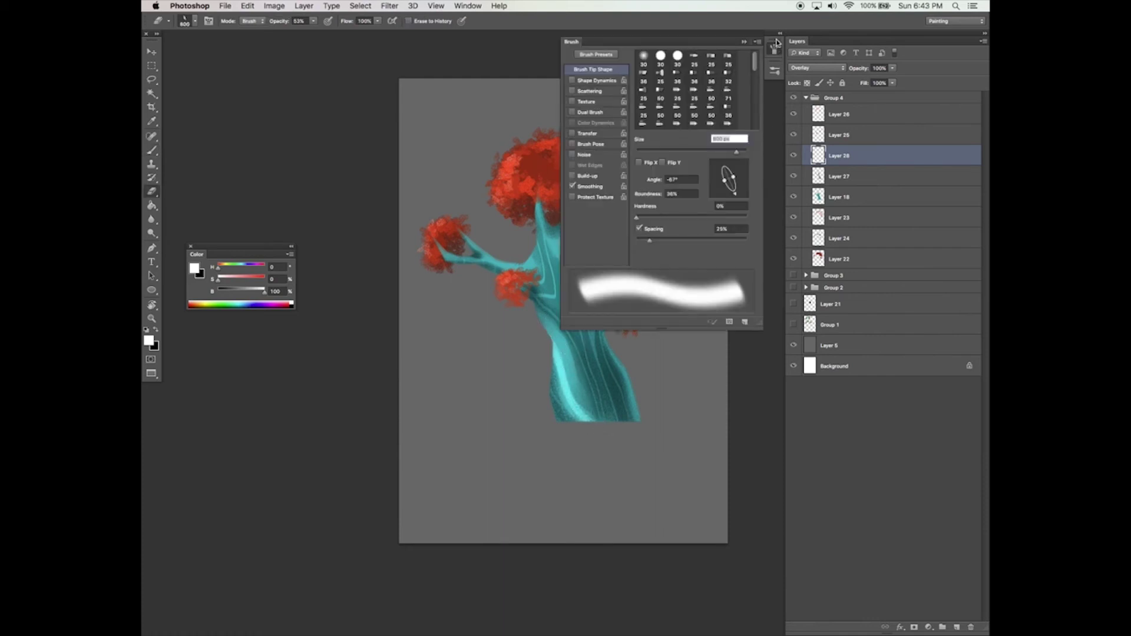
click(775, 71)
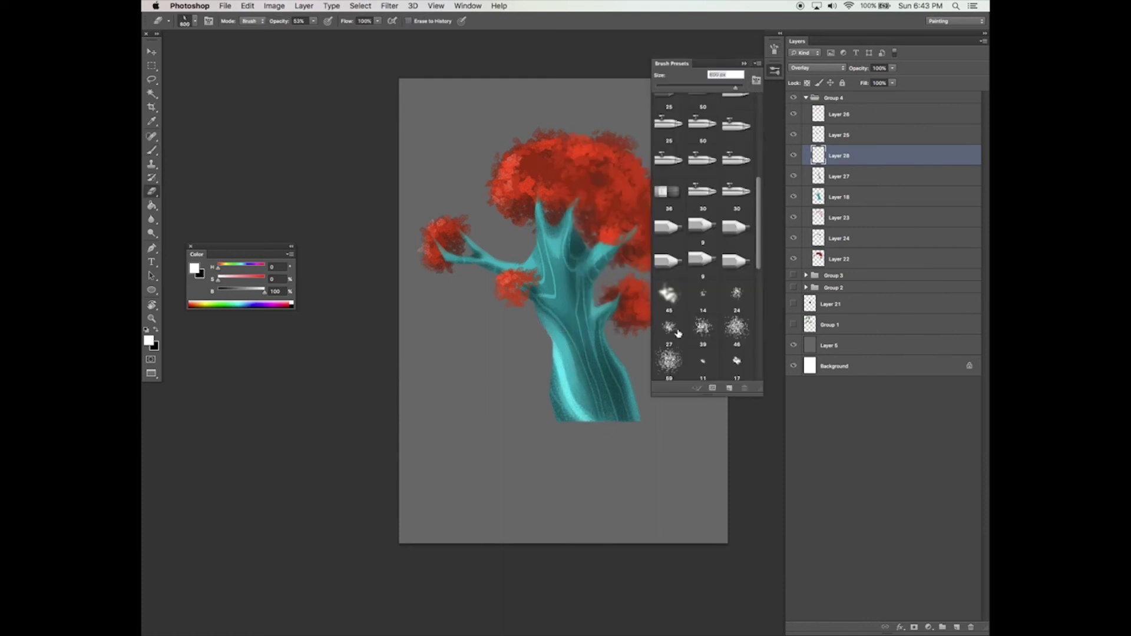
click(744, 64)
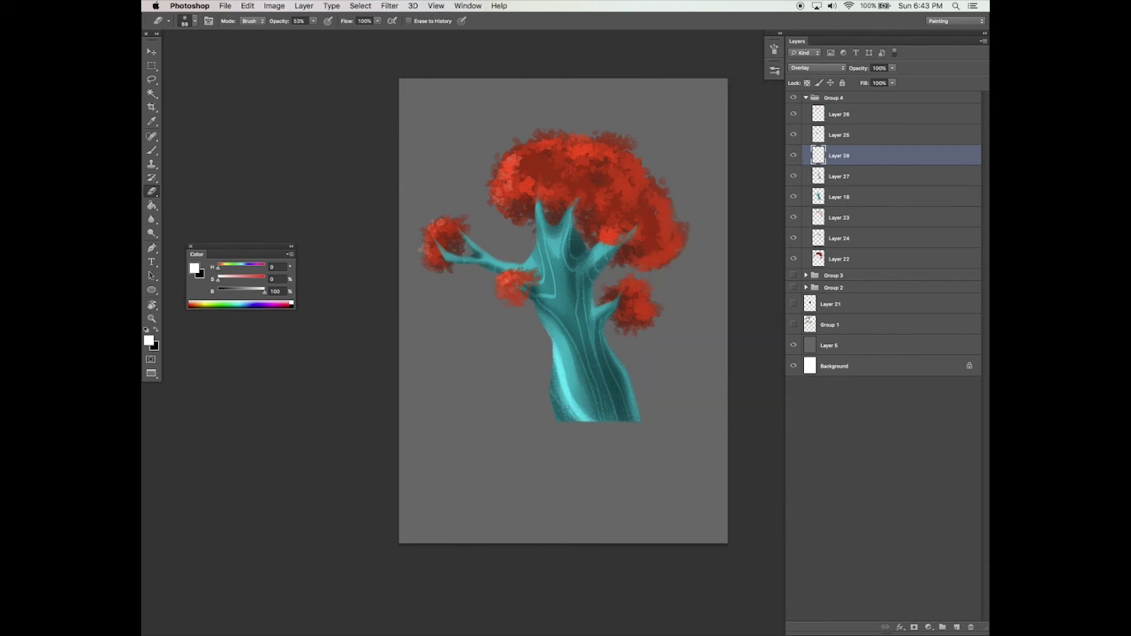
drag(564, 408, 583, 415)
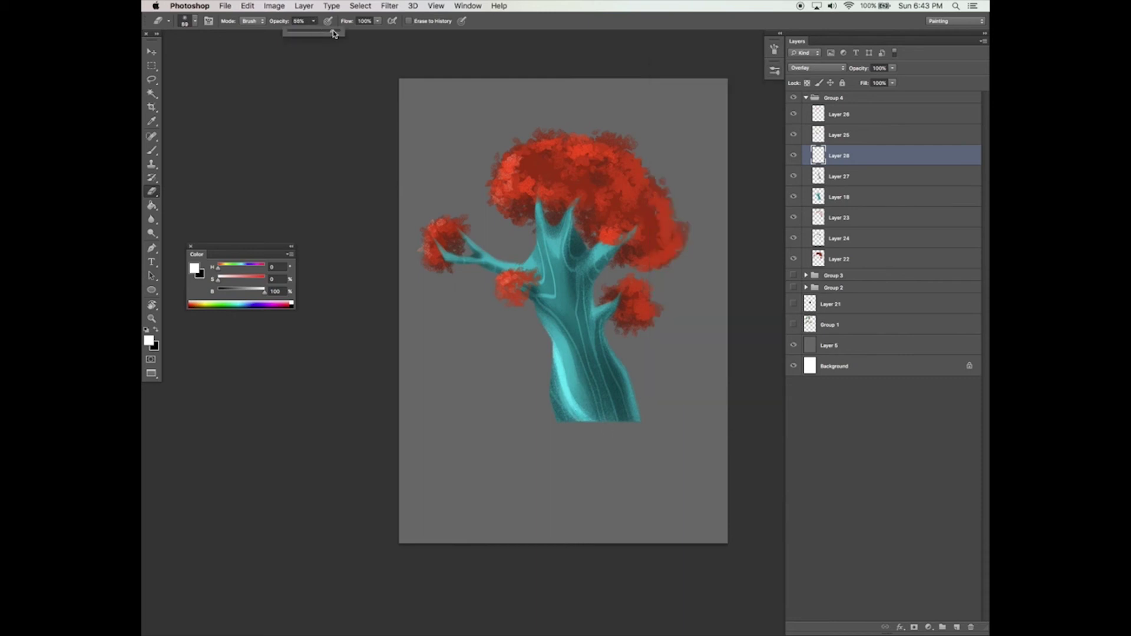
drag(314, 20, 343, 32)
key(b)
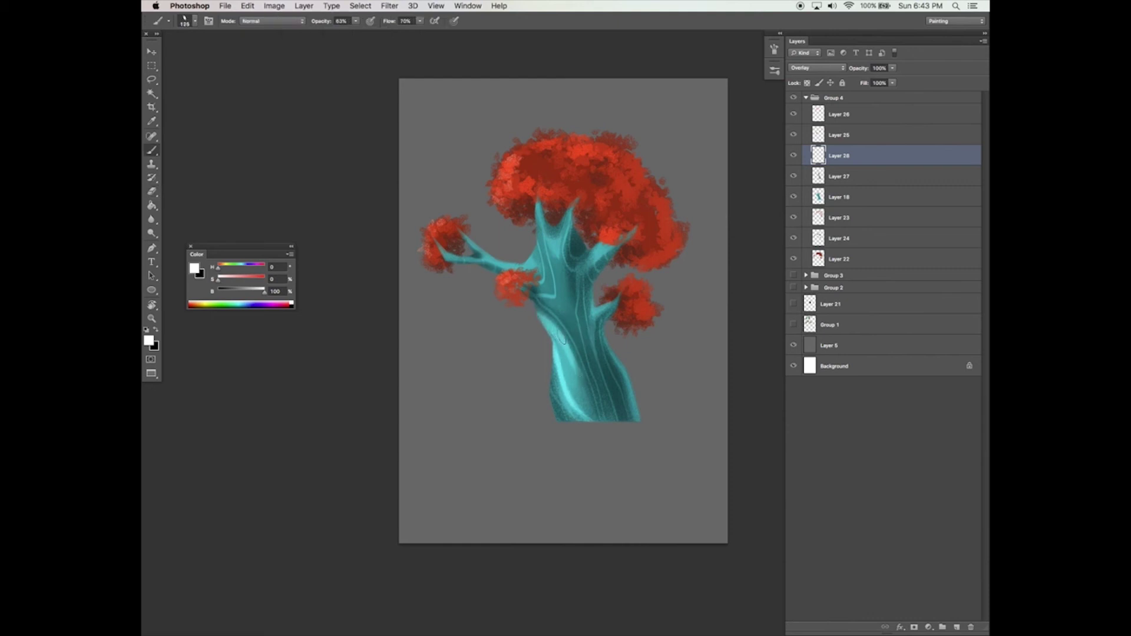
key(e)
drag(578, 368, 583, 390)
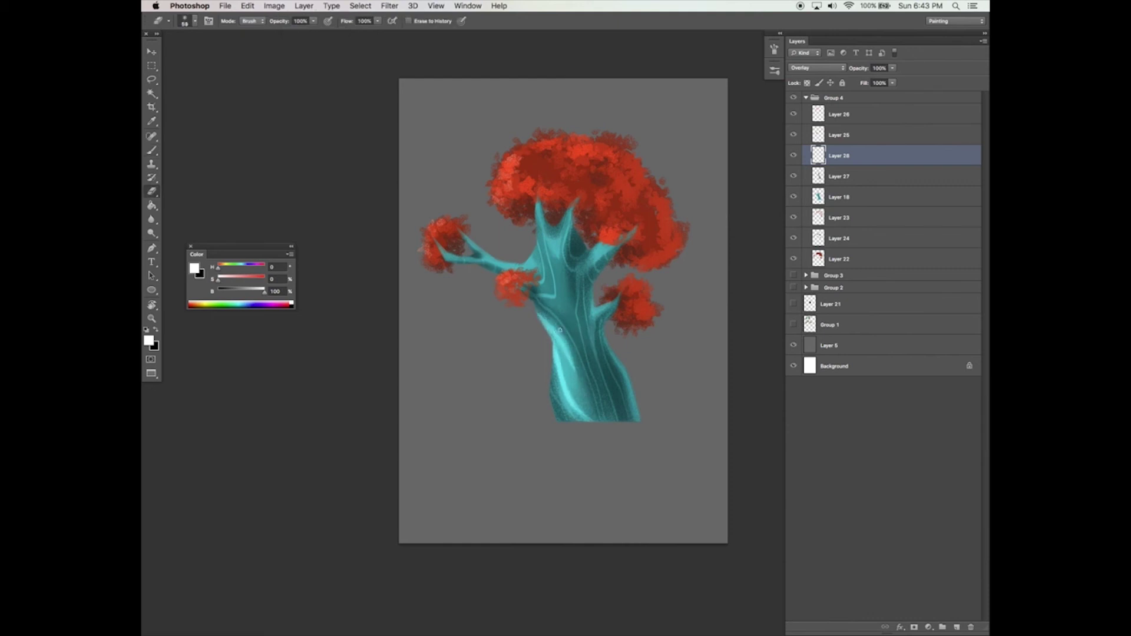
- Set the brush size to 35 and tone the white paint down to light grey
scroll(582, 326, down, 1)
key(b)
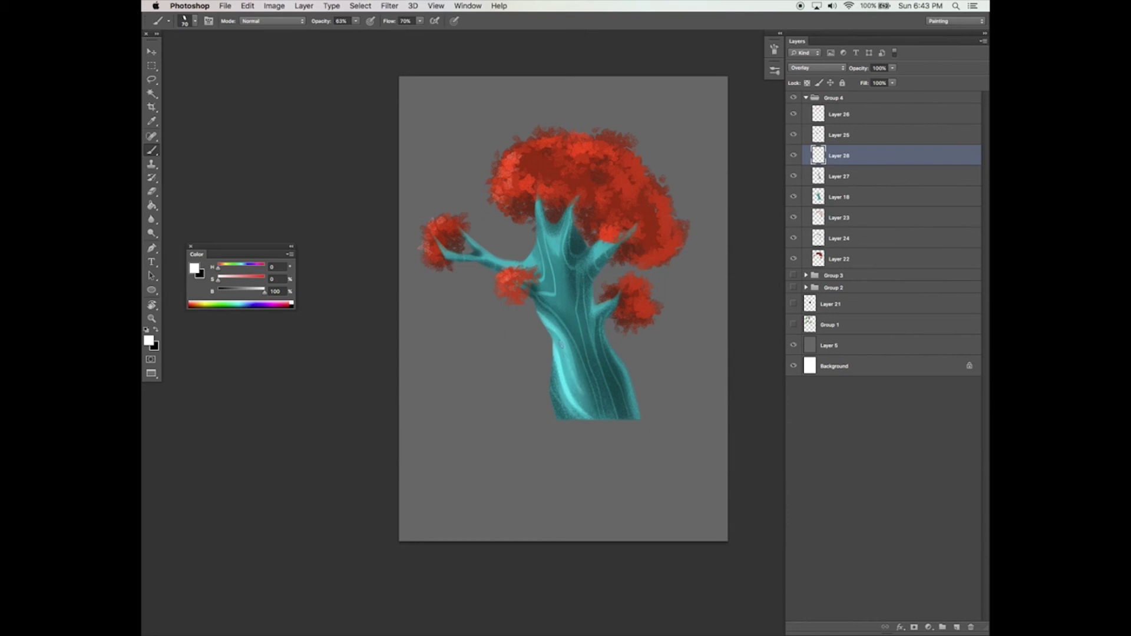
key(e)
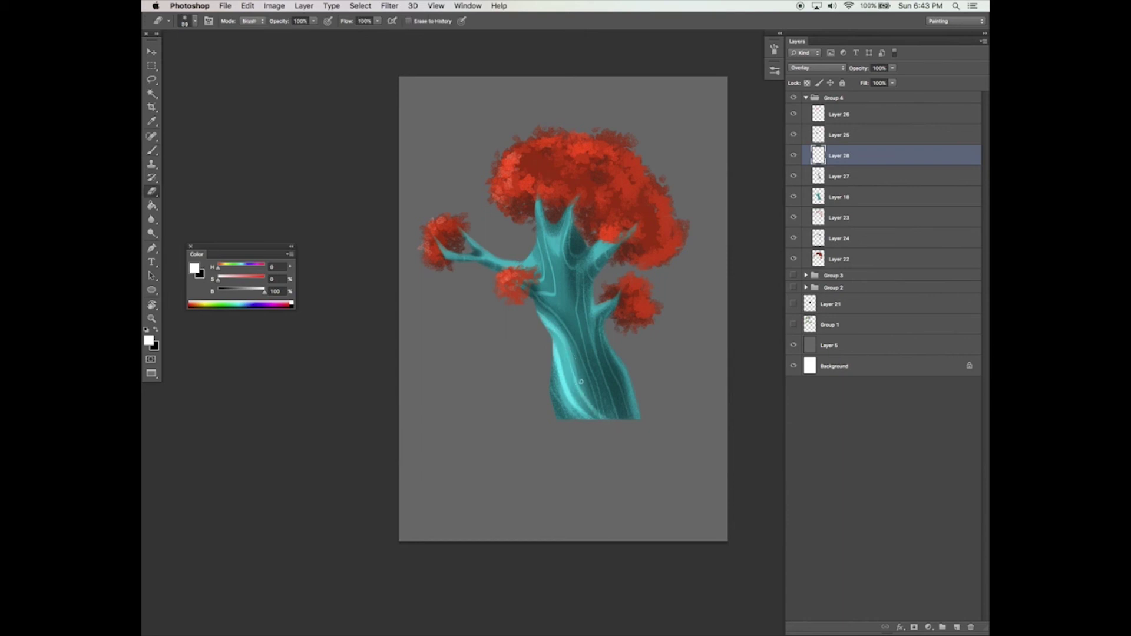
key(b)
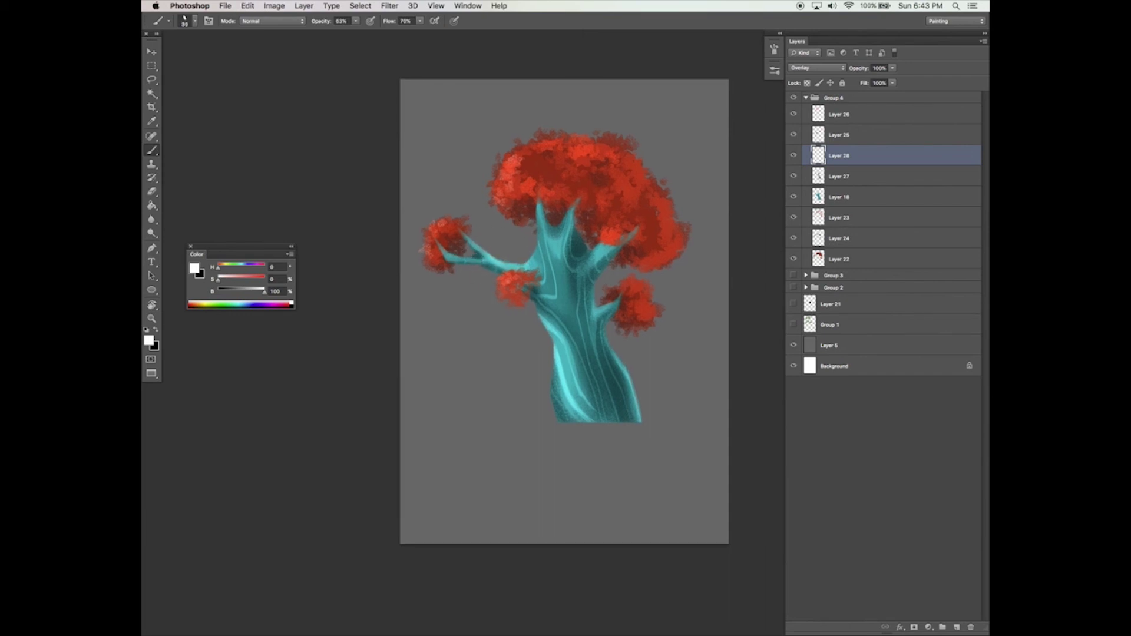
drag(548, 238, 551, 237)
drag(264, 289, 255, 289)
scroll(674, 341, down, 2)
- Collapse Group 4 and show Groups 2 and 3 with the other leaves and trees
key(v)
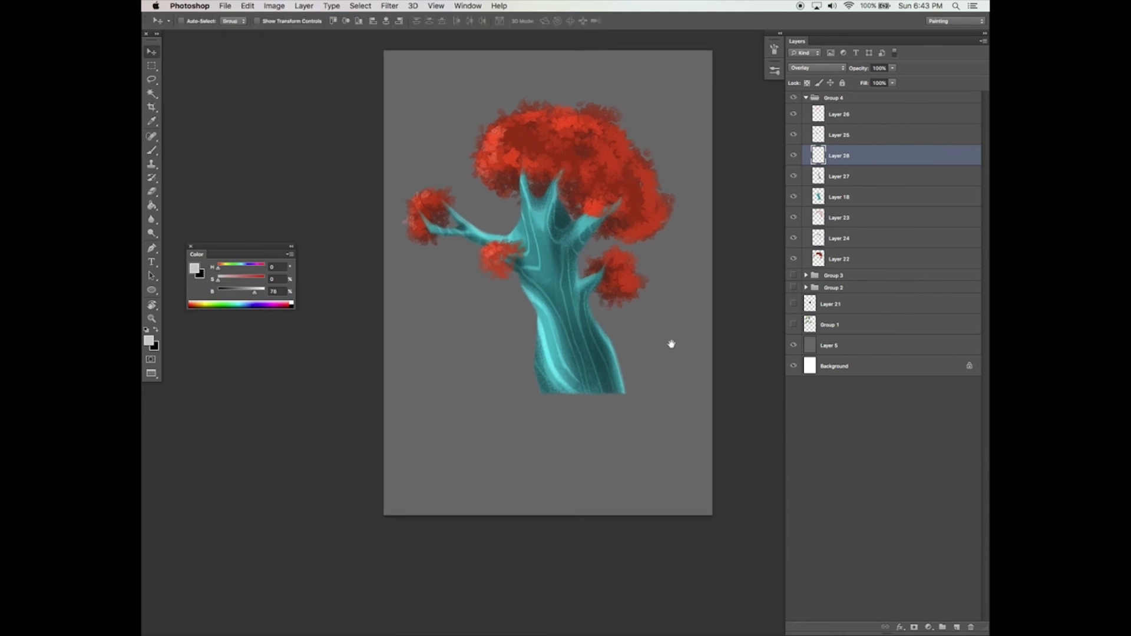
click(793, 346)
click(793, 346)
click(806, 98)
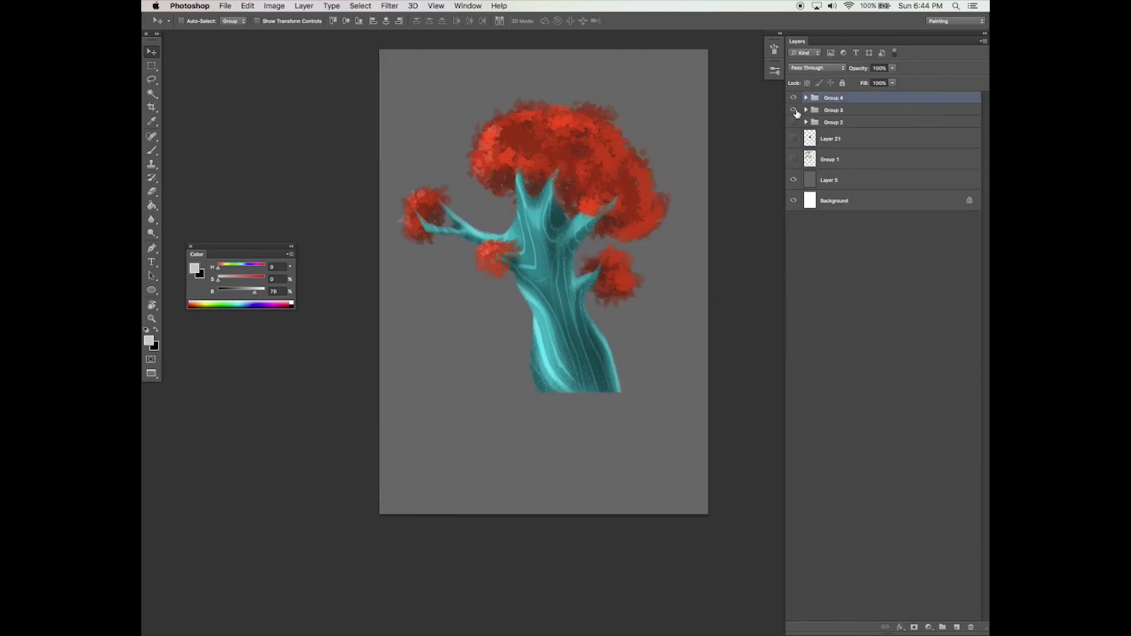
click(793, 122)
click(793, 159)
mouse_move(587, 319)
mouse_down()
mouse_move(547, 342)
mouse_move(547, 425)
mouse_up()
- Scale the red tree to about 64%, place it lower left, and hide the panels
key(ctrl+t)
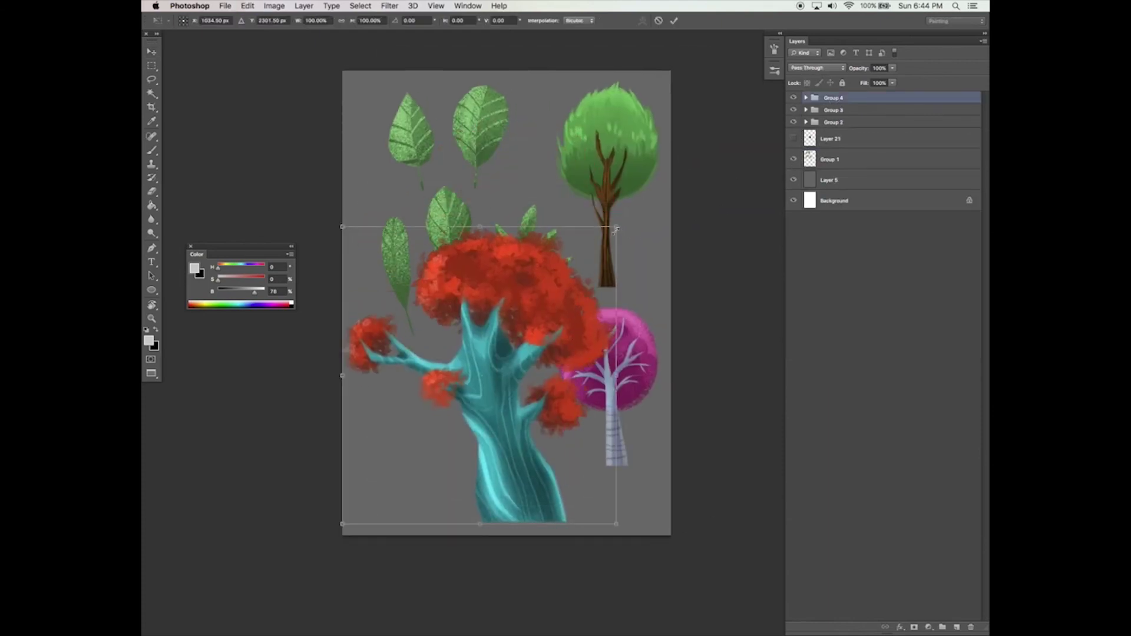
drag(619, 227, 519, 328)
drag(519, 412, 536, 450)
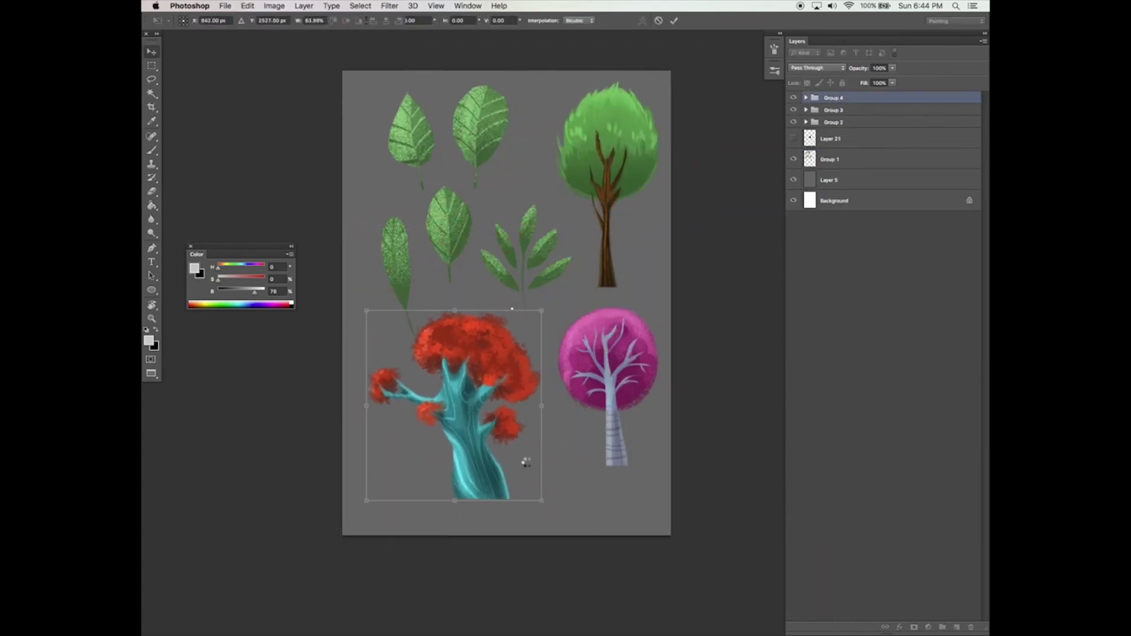
key(Return)
key(Tab)
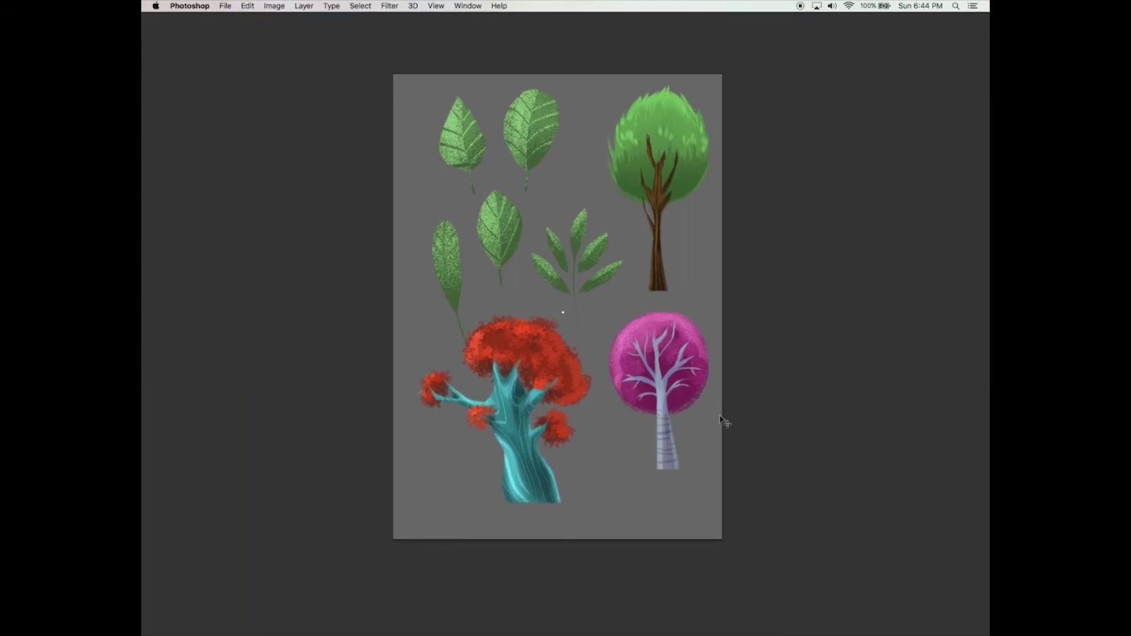